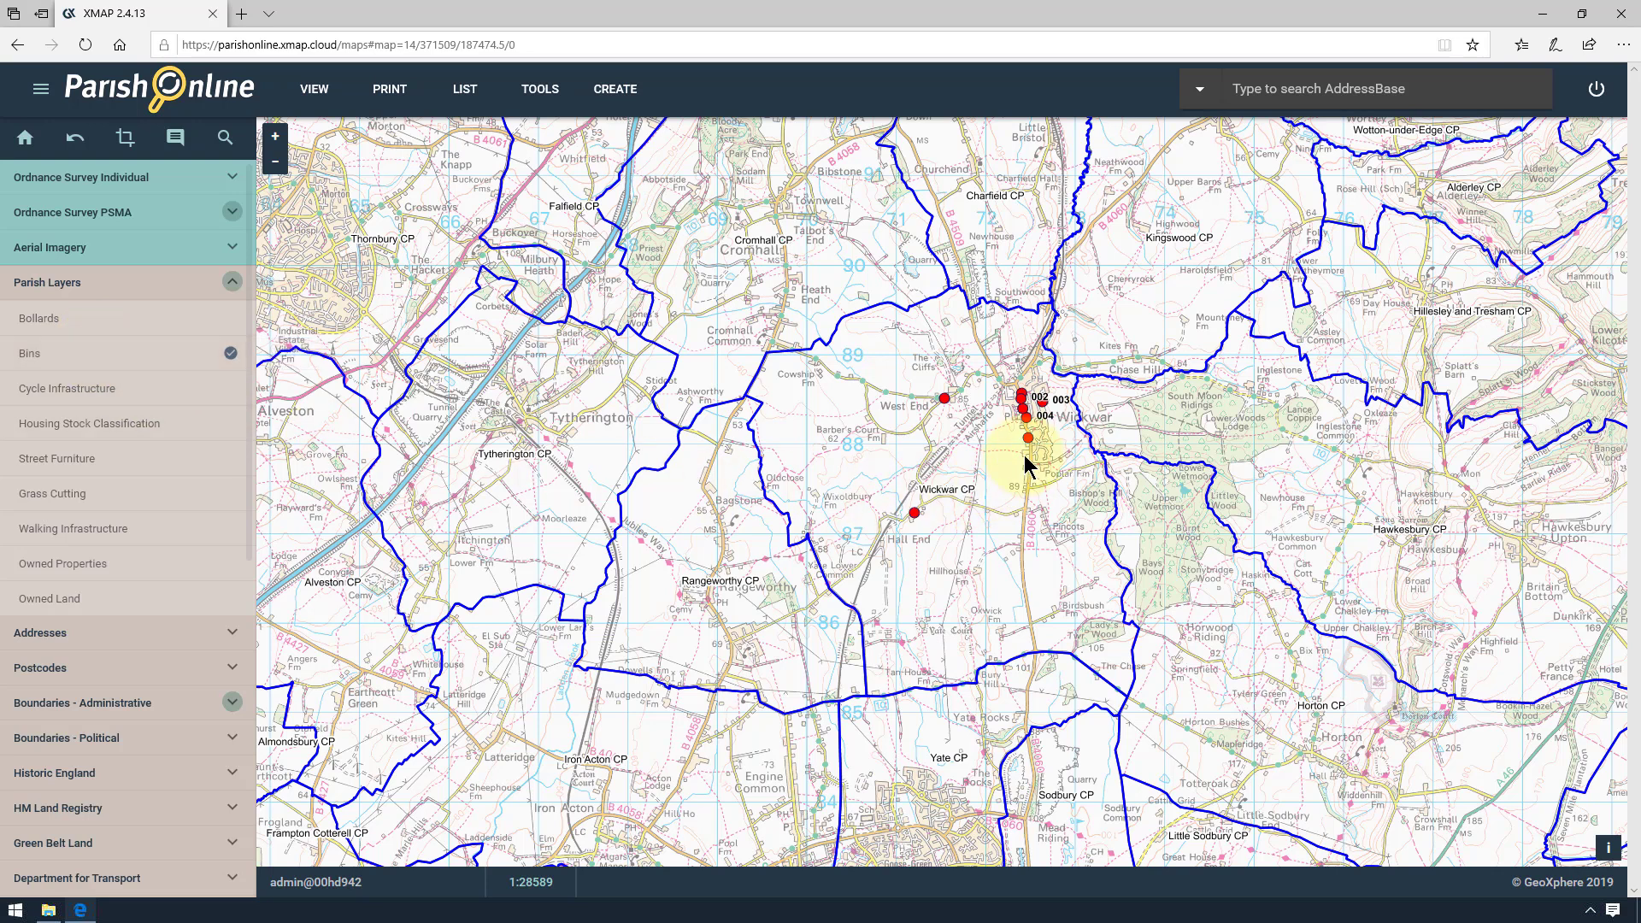
Step: Zoom the map in to 1:223 and centre the road junction beside the green park
scroll(1031, 463, "up", 4)
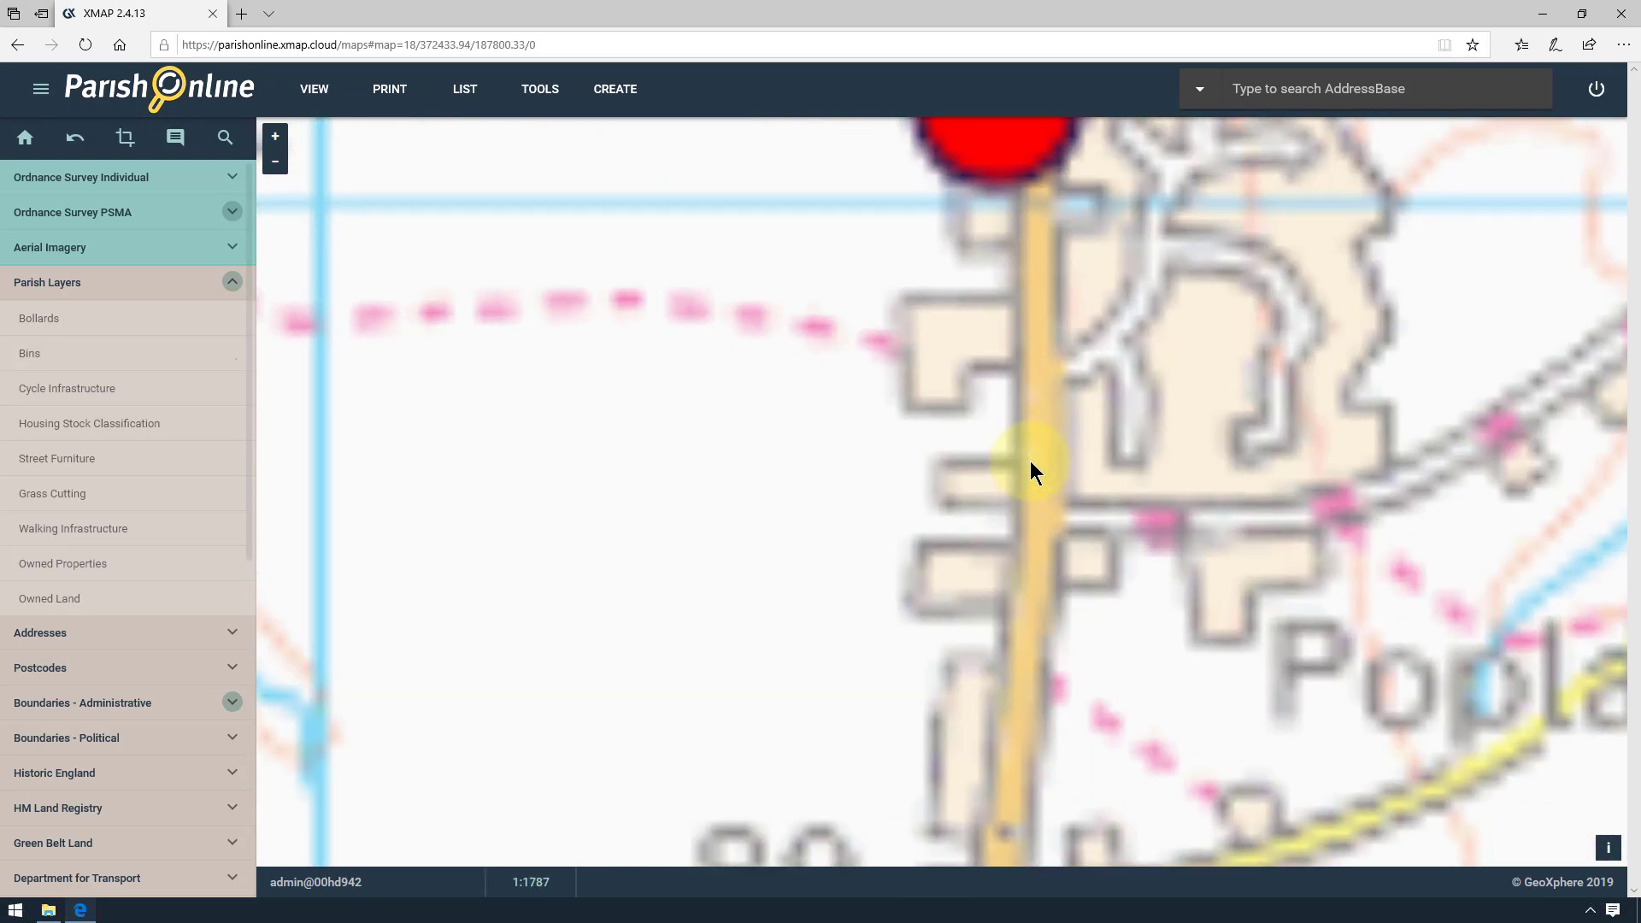
scroll(1061, 370, "up", 3)
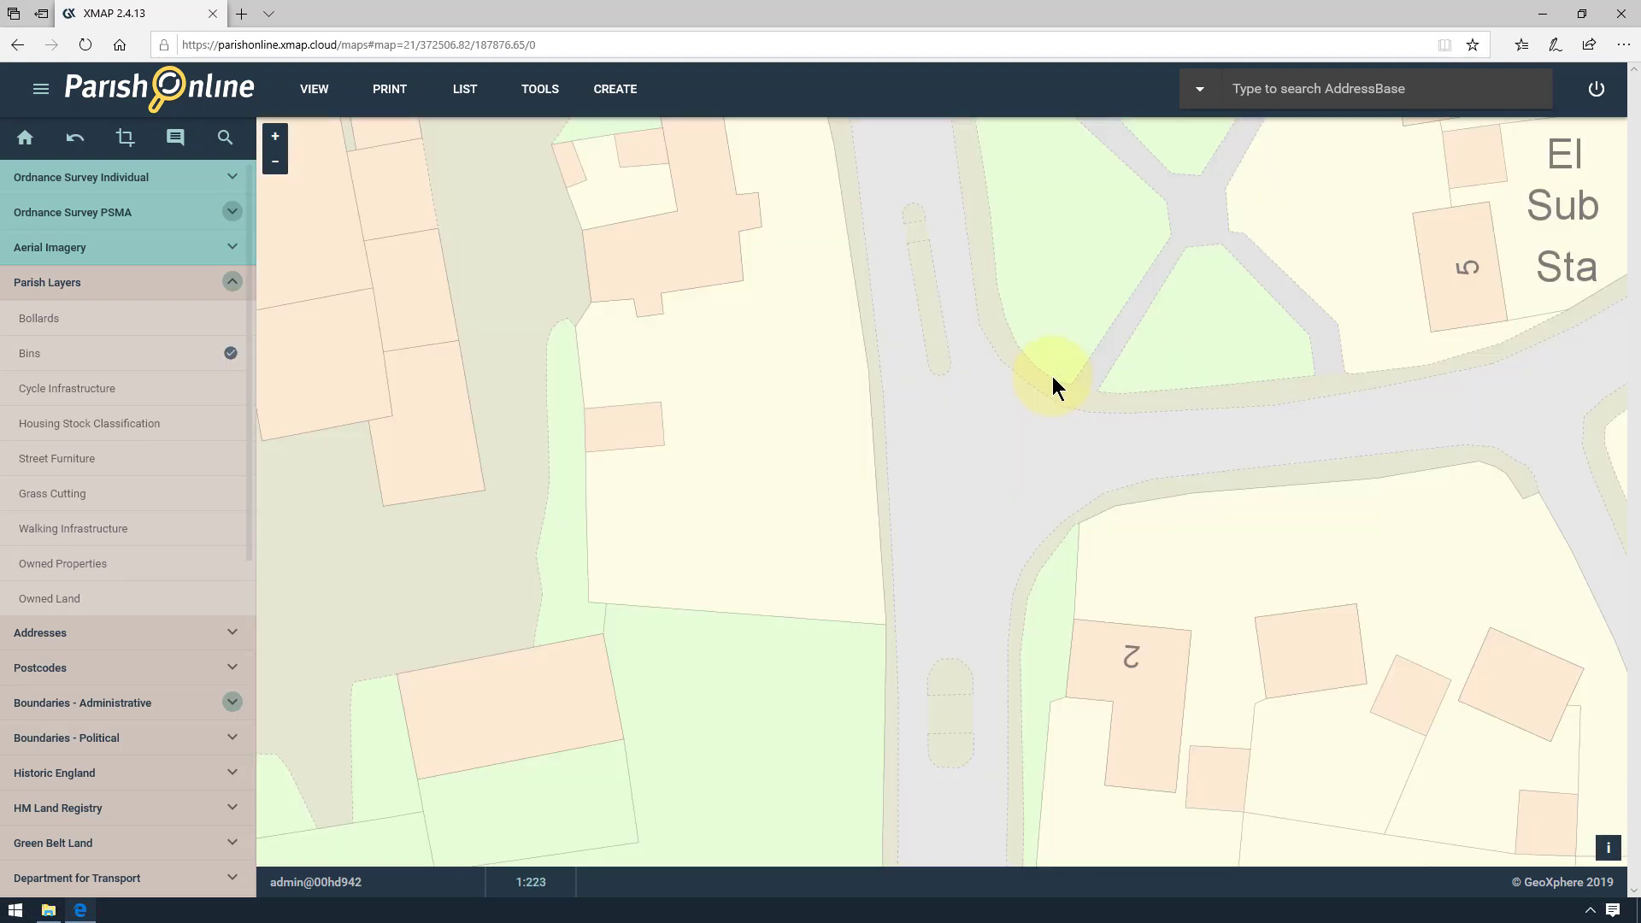
left_click_drag(1053, 376, 928, 494)
Step: Start a new Bins layer feature and place its point on the park corner
left_click(612, 87)
left_click(610, 147)
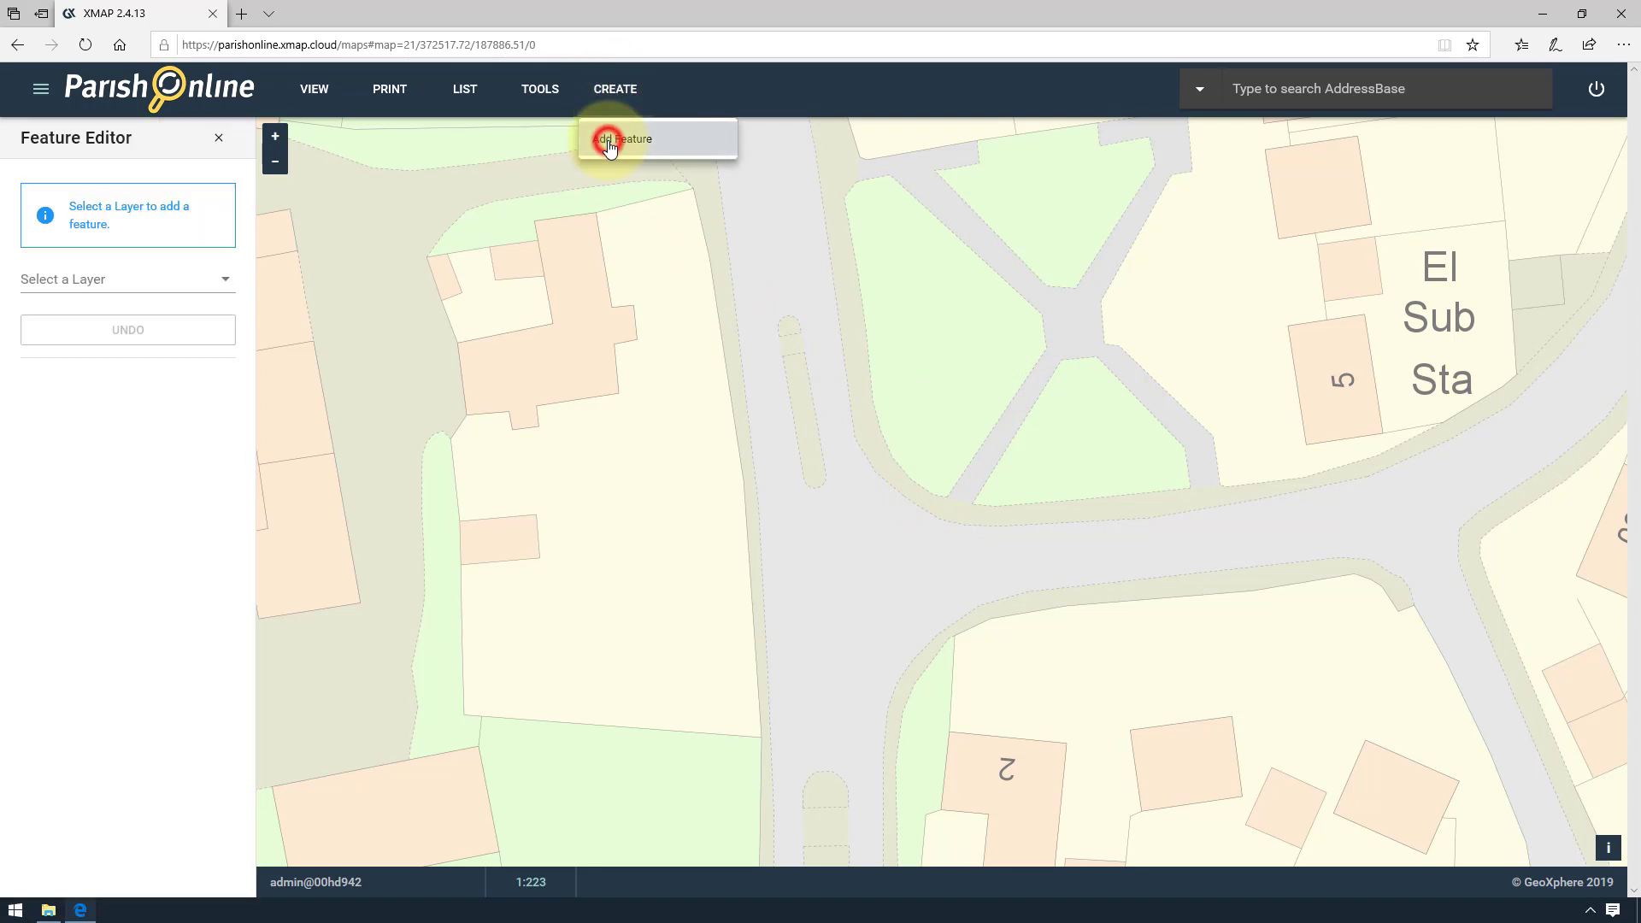
left_click(77, 282)
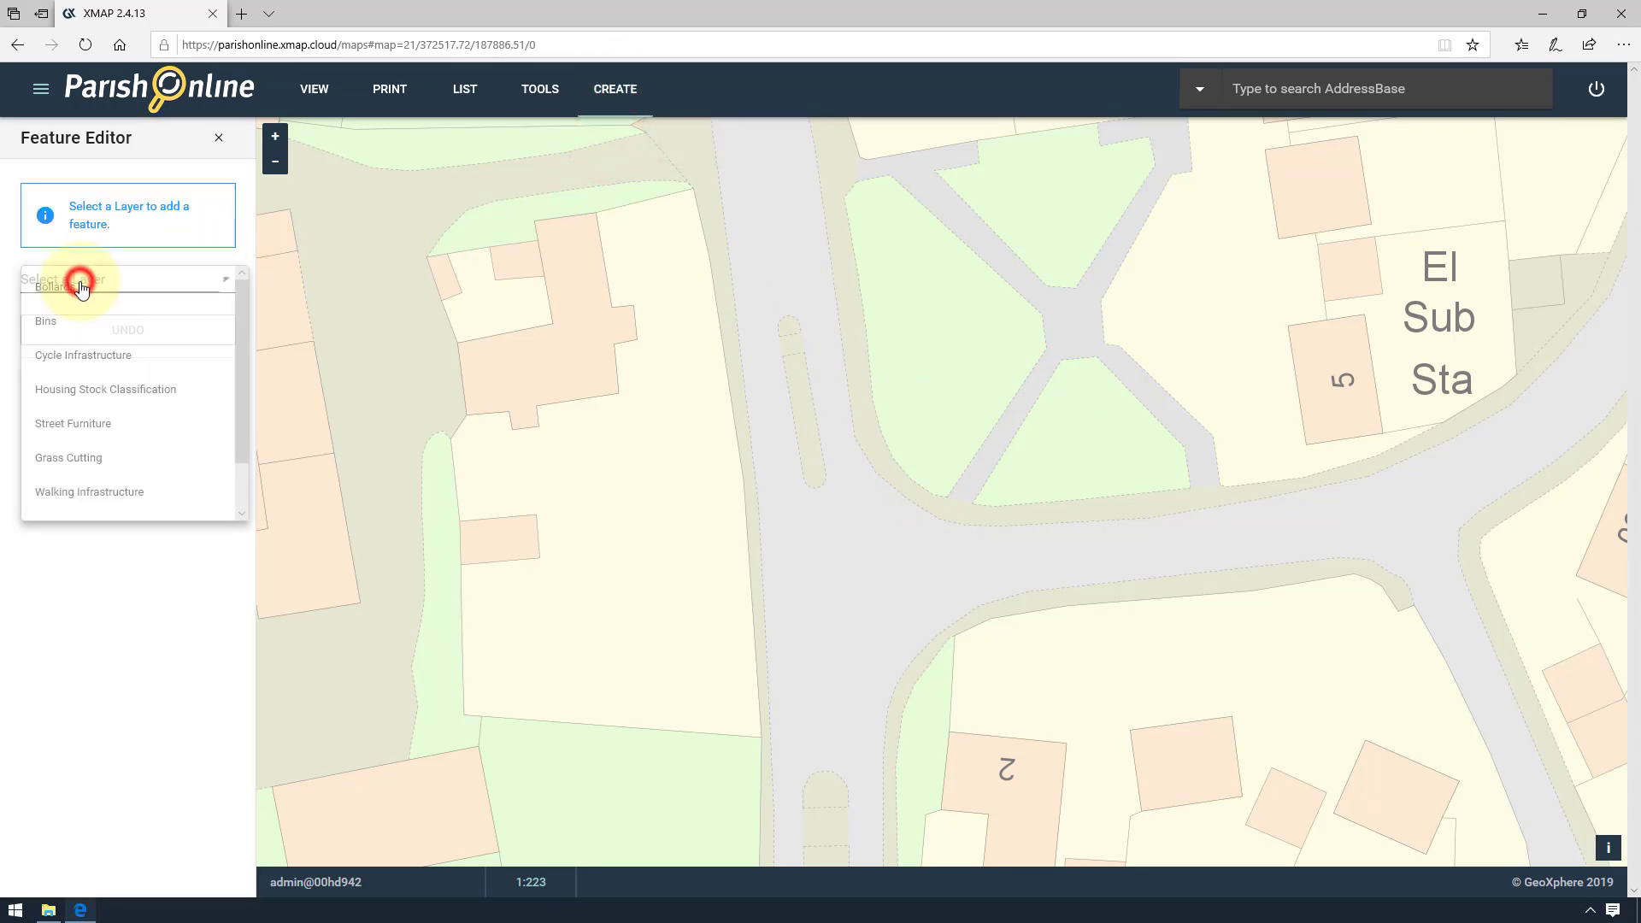
left_click(78, 330)
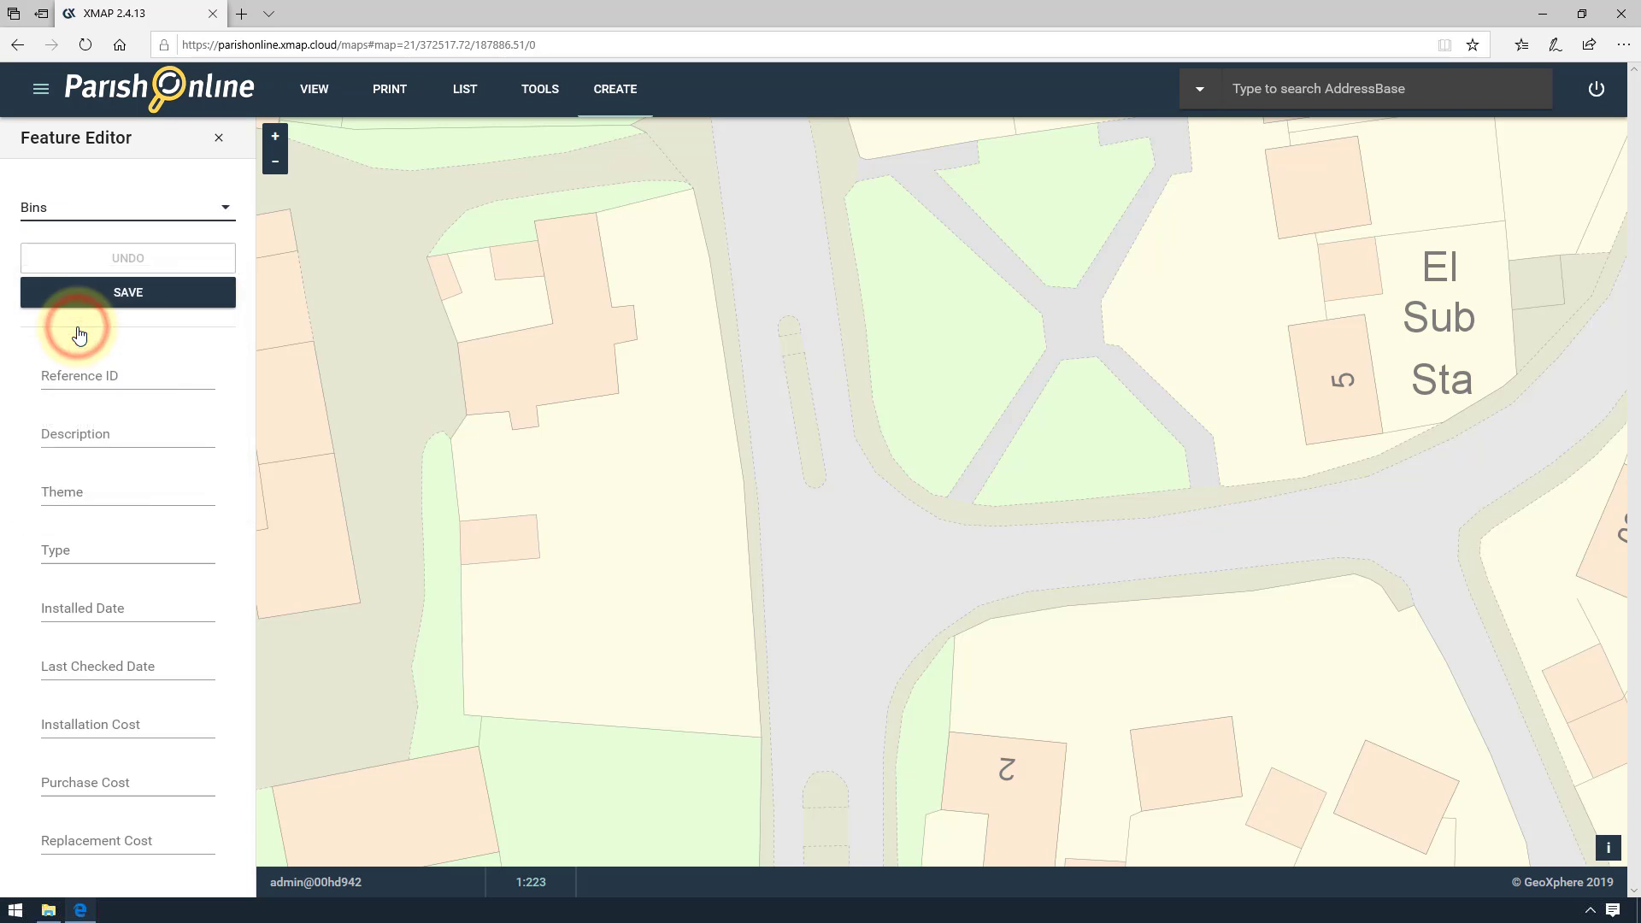
left_click(975, 498)
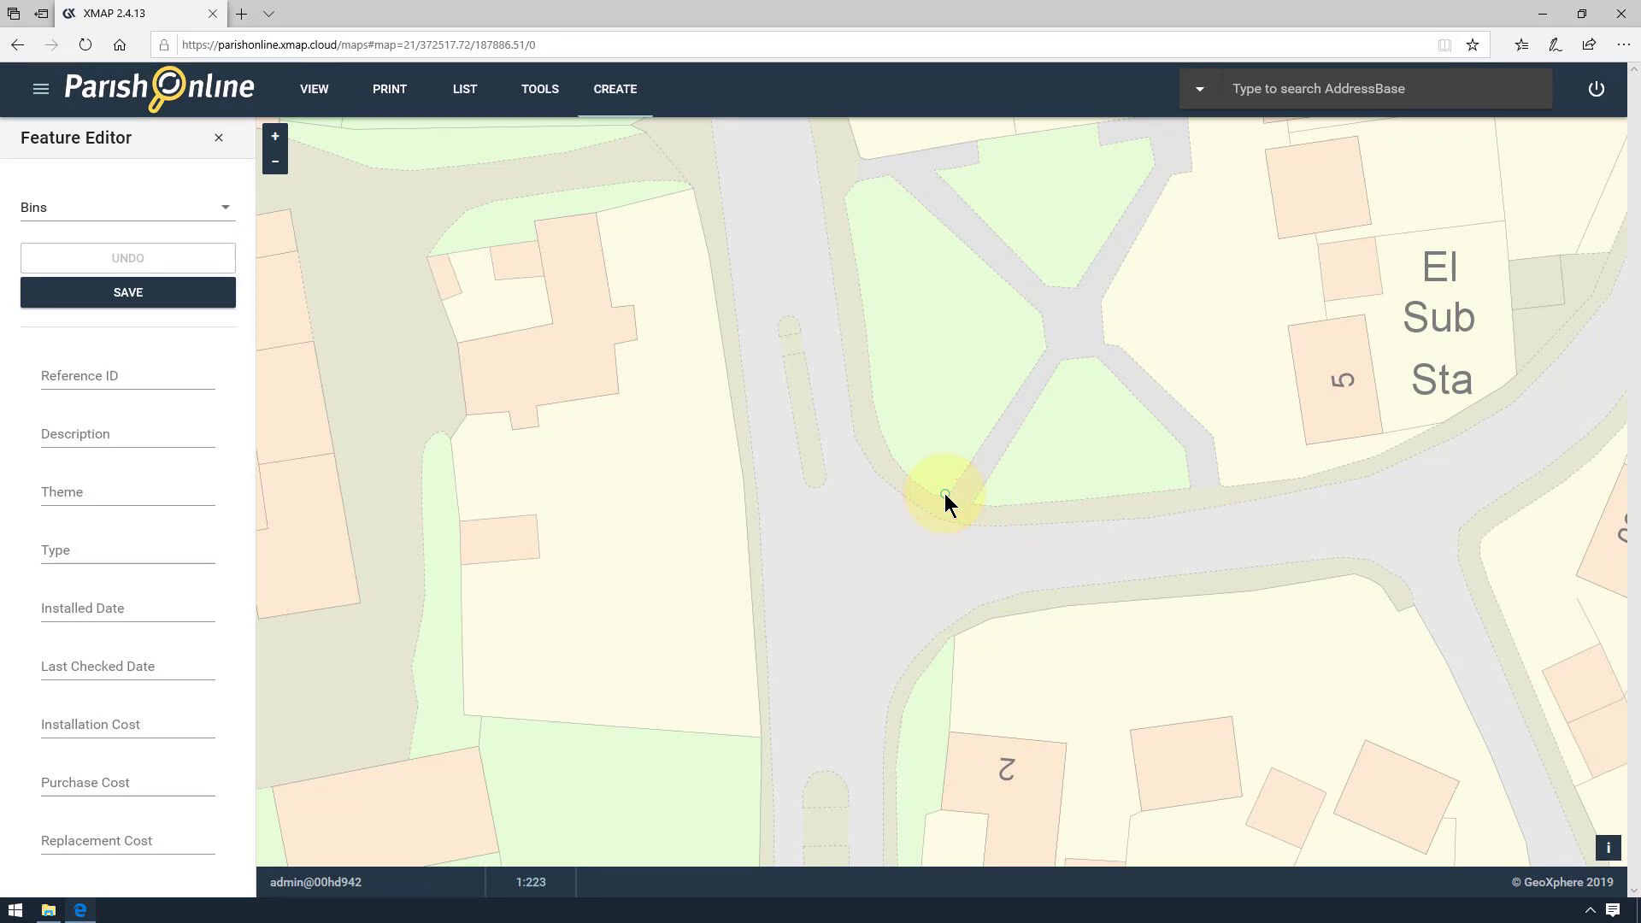
Step: Enter reference 0008, description 'On corner of park', theme General Waste, type Freestanding Bin
left_click(89, 374)
type("0008")
left_click(78, 436)
type("On corner of park")
left_click(77, 489)
type("General Waste")
left_click(89, 545)
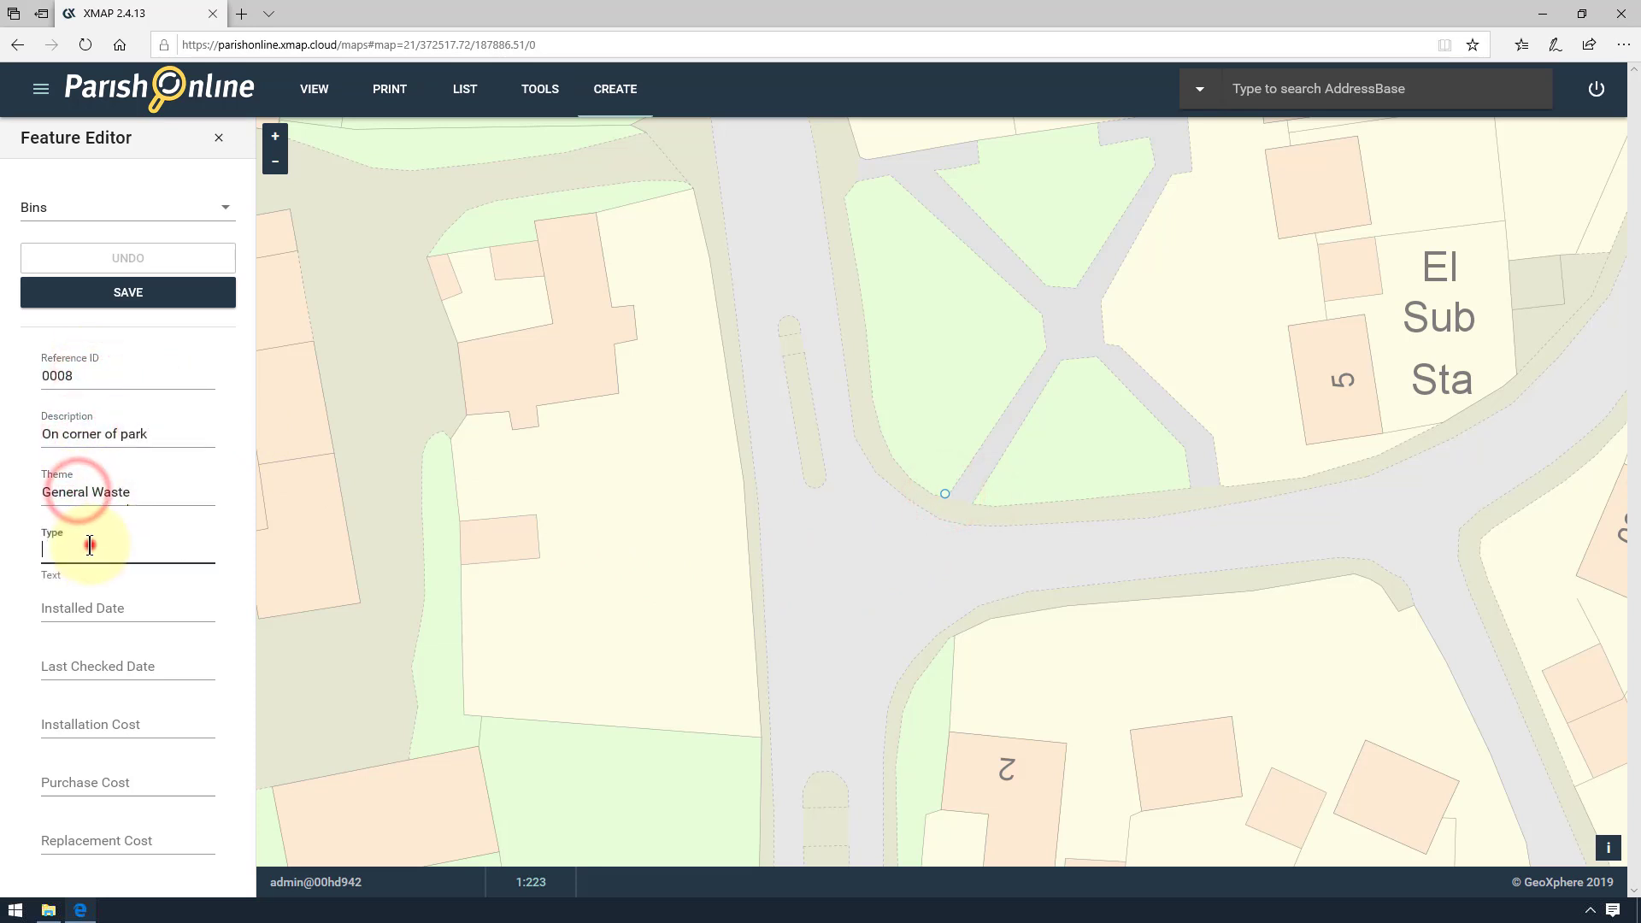
type("Freestanding Bin")
Step: Record dates 01/05/2019 and 04/05/2019, costs 450, 500 and 550, then save
left_click(75, 607)
type("01/05/2019")
left_click(78, 667)
type("04/05/2019")
left_click(83, 724)
type("450")
left_click(104, 775)
type("500")
left_click(75, 837)
type("550")
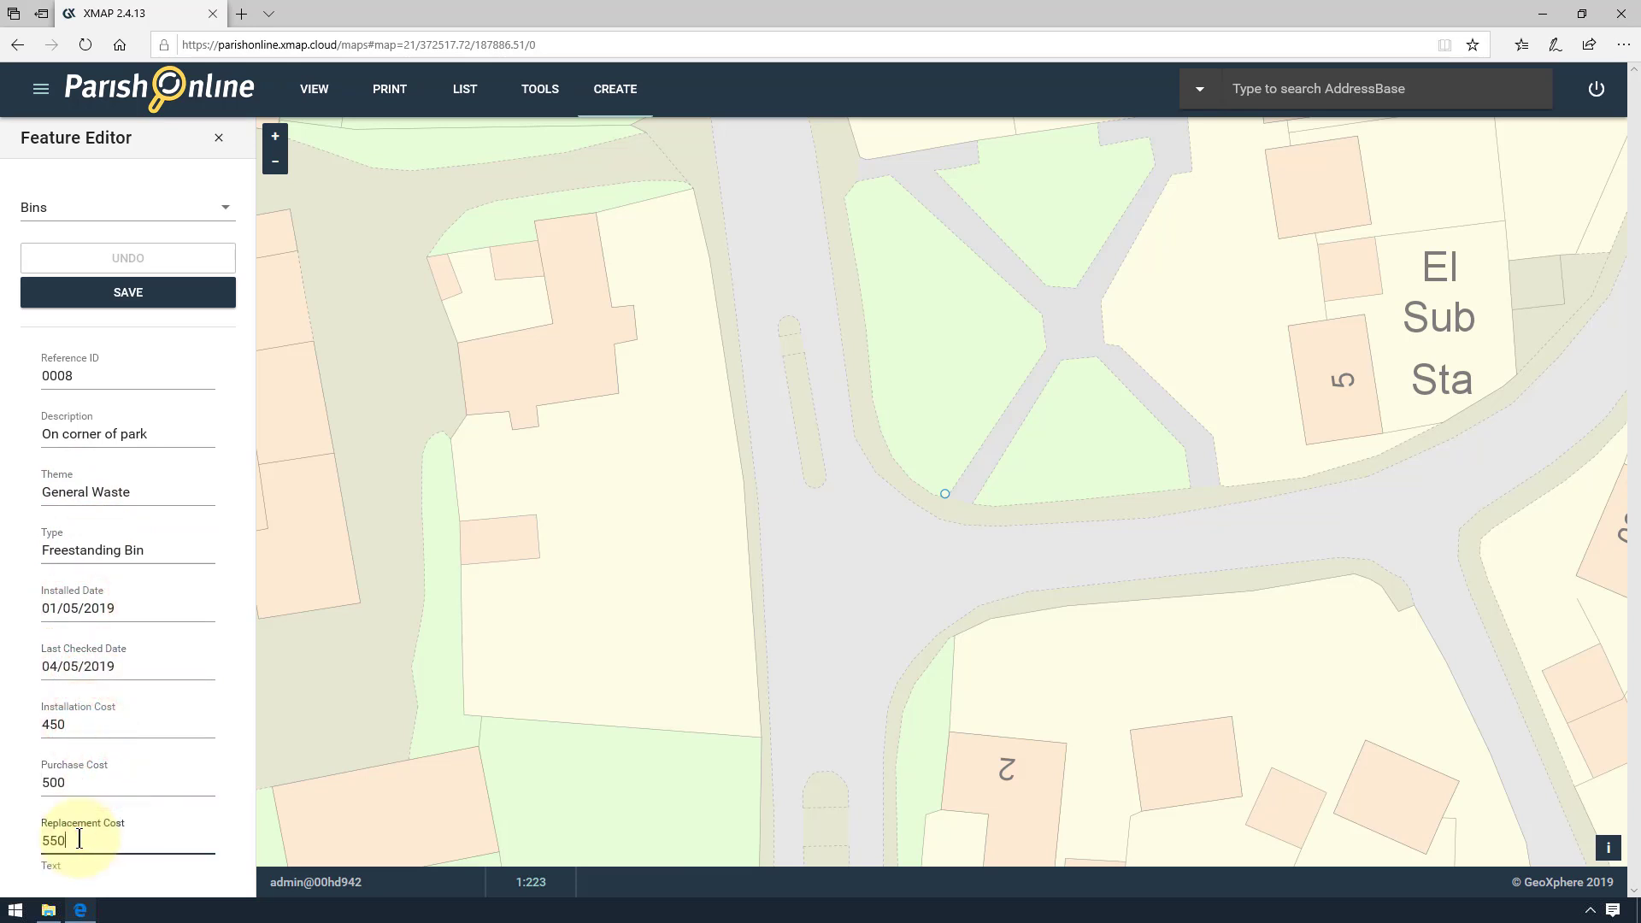
left_click(147, 295)
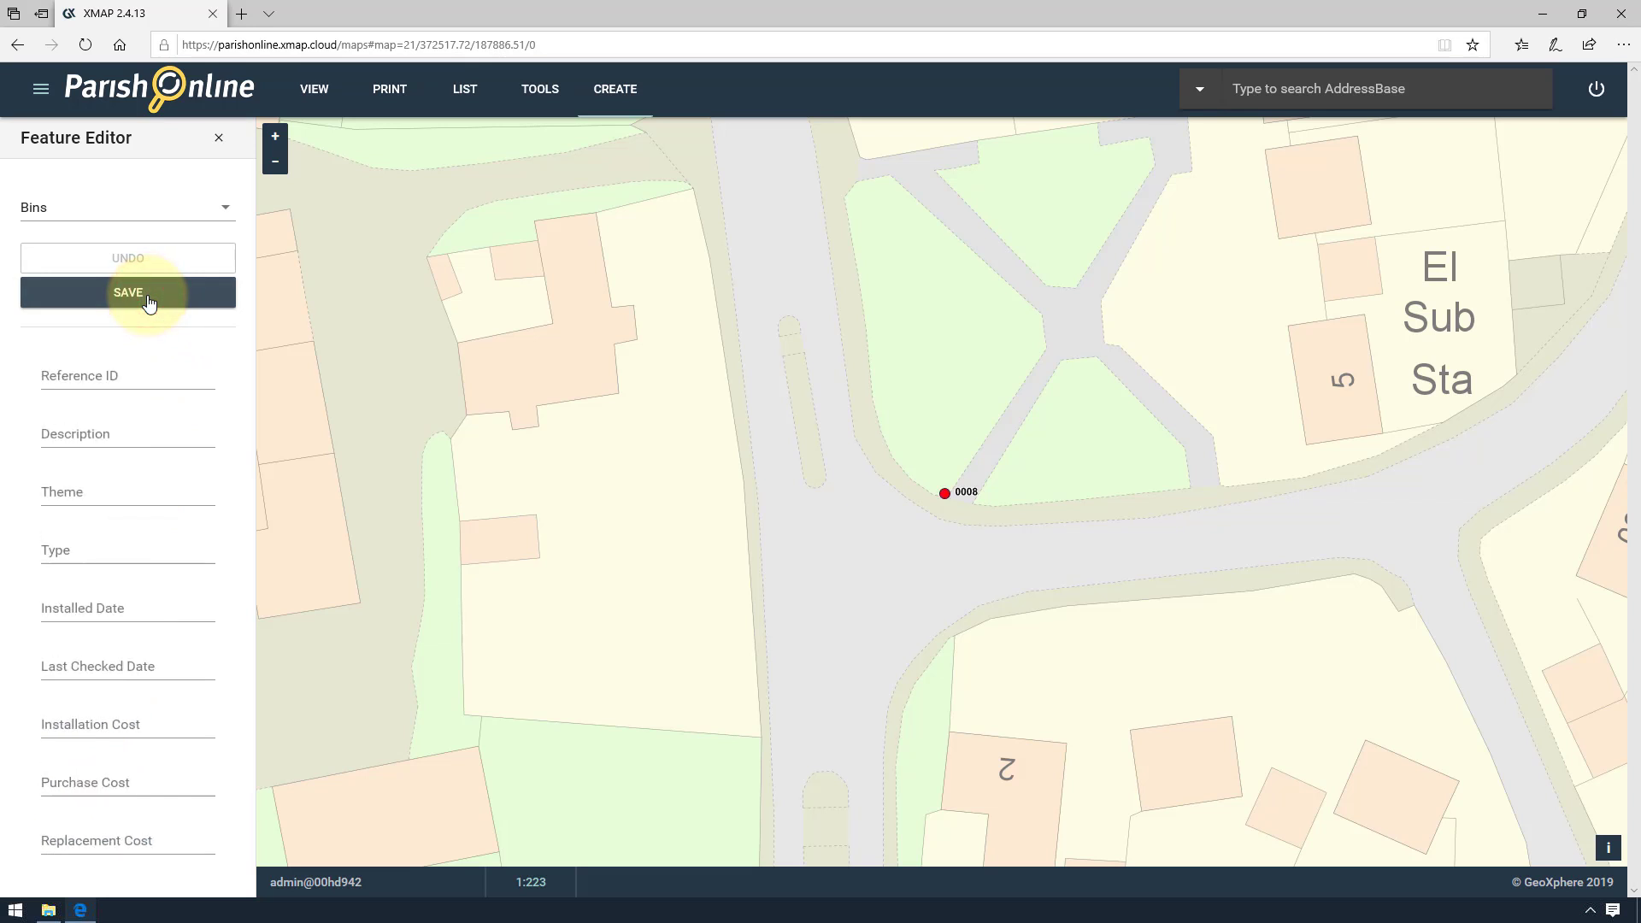
Step: Close the editor, select bin 0008 on the map and open it for editing
left_click(218, 138)
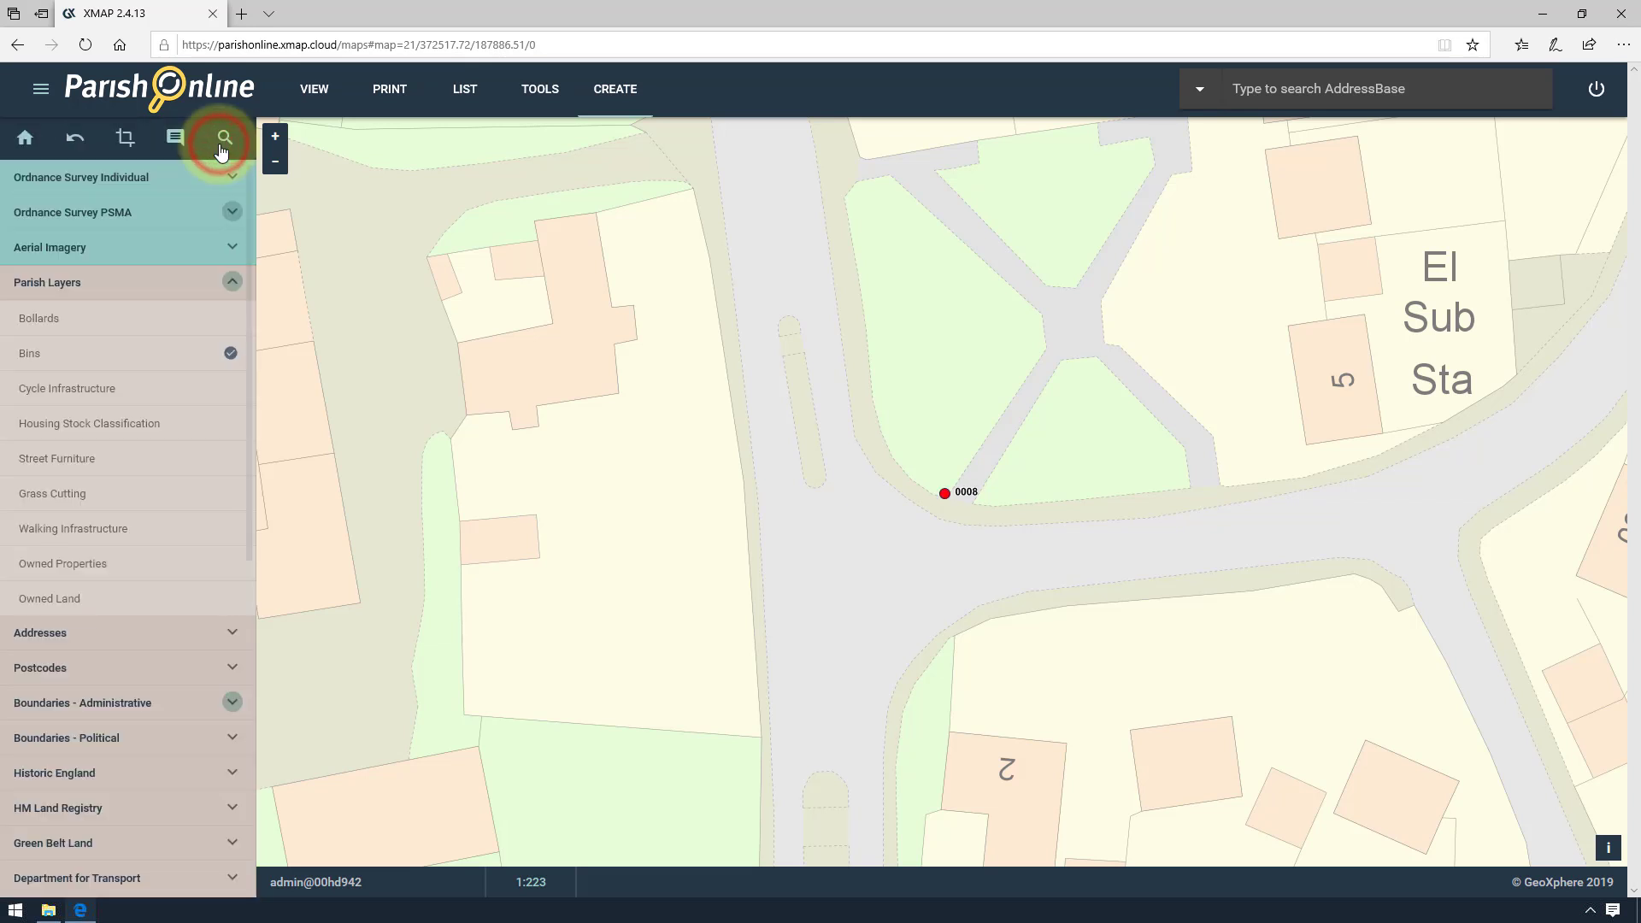
left_click(946, 492)
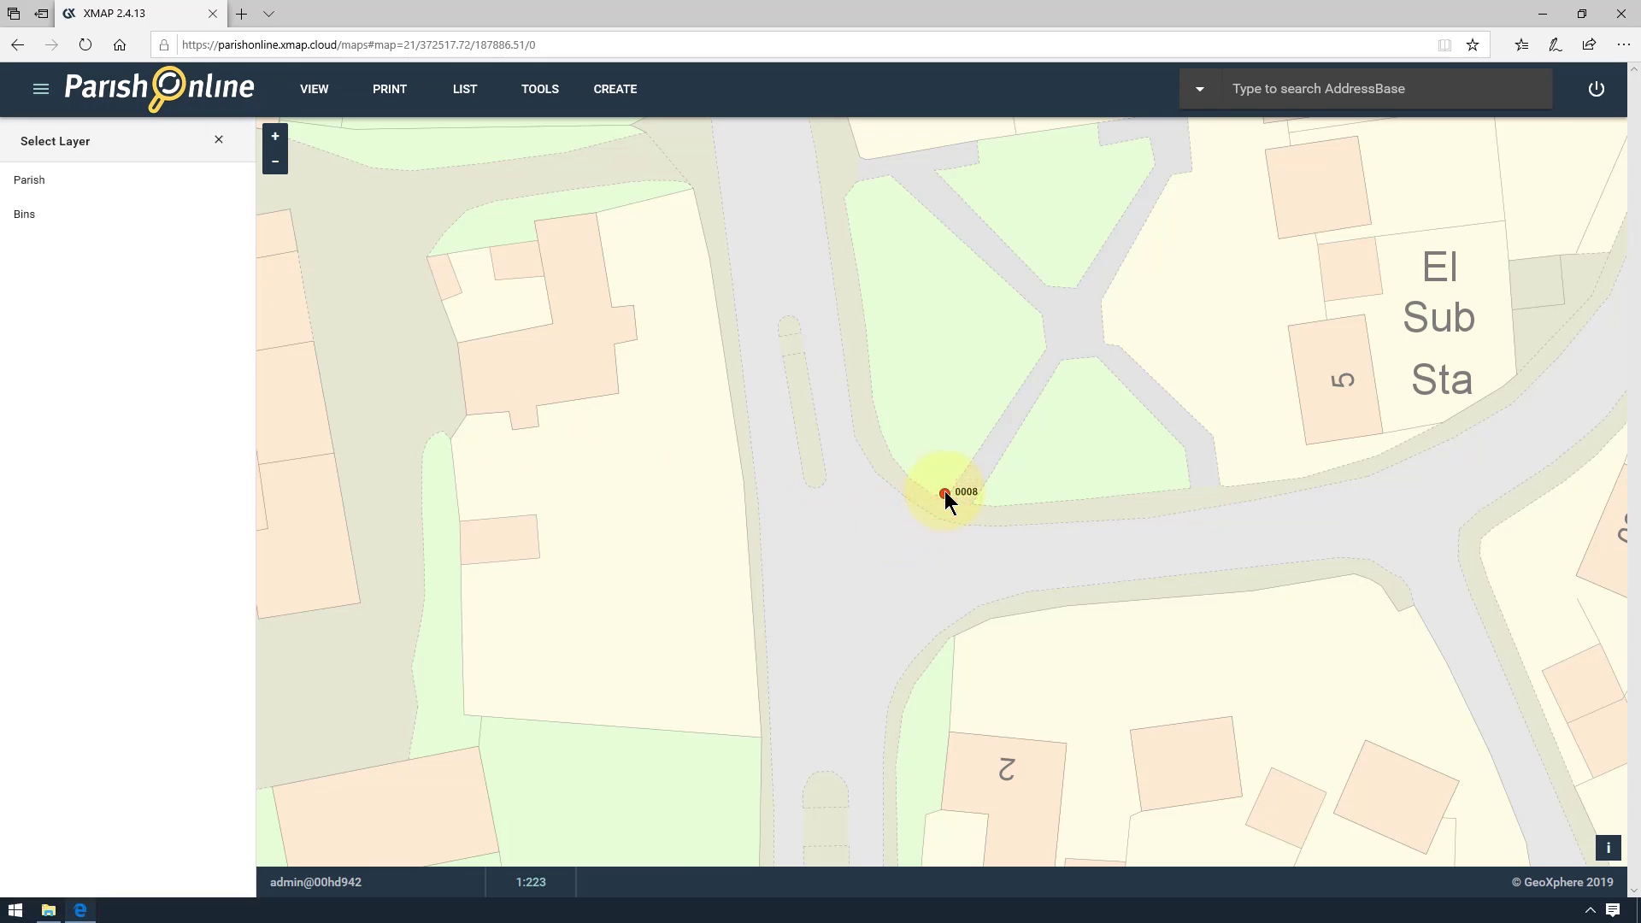
left_click(34, 214)
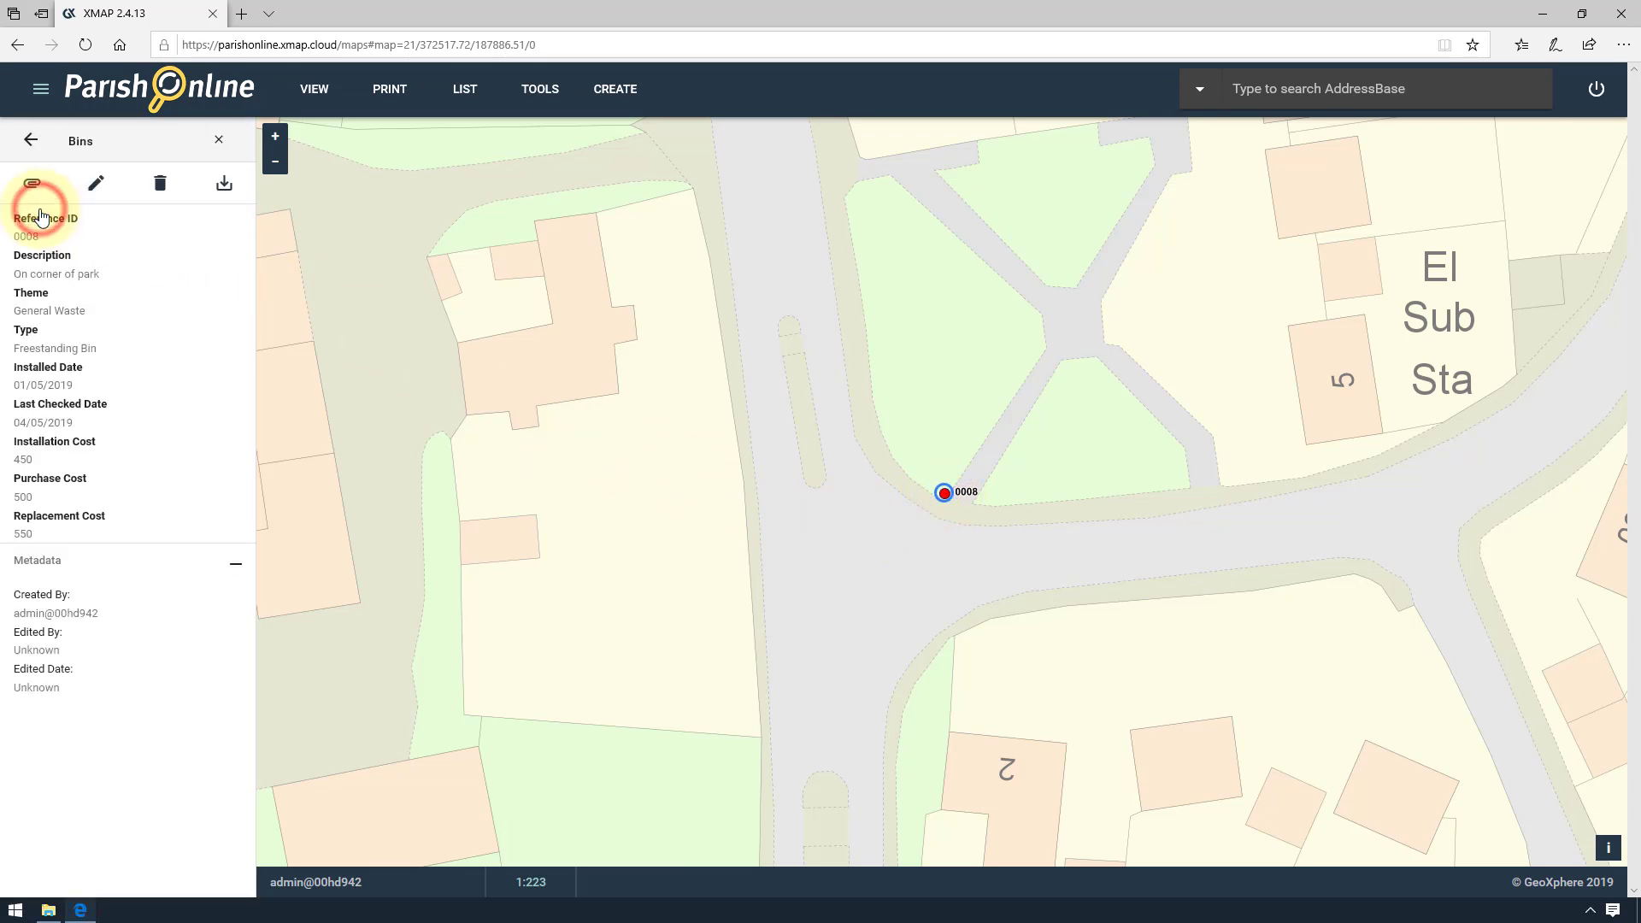
left_click(97, 184)
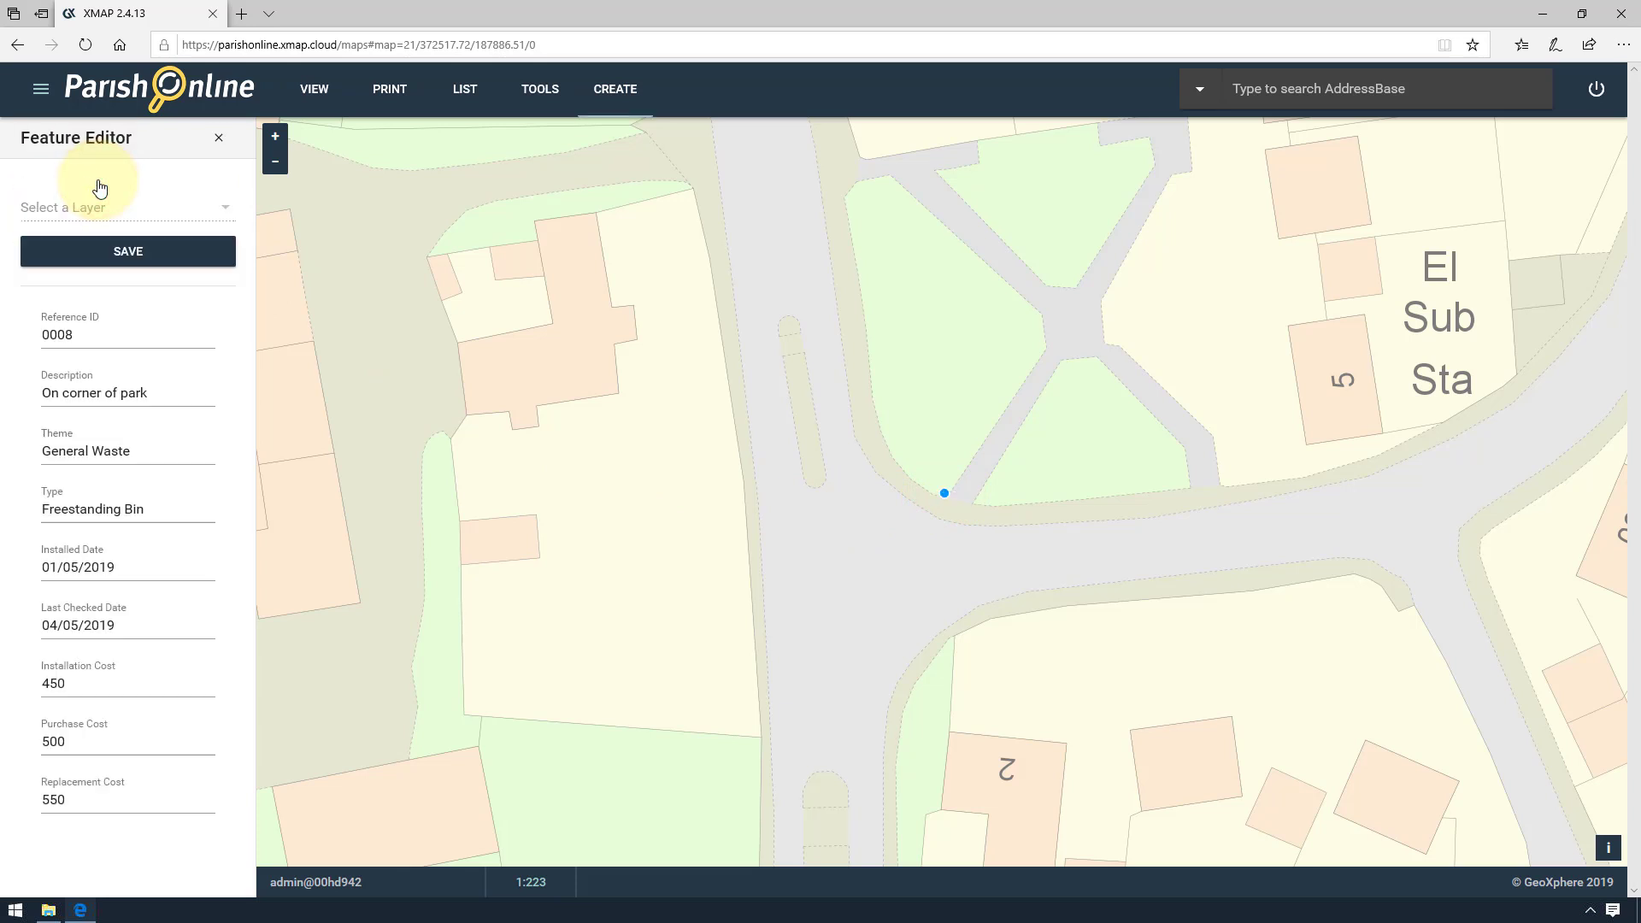
Step: Change its last checked date to 03/05/2019, nudge its point on the map, and save
left_click(55, 621)
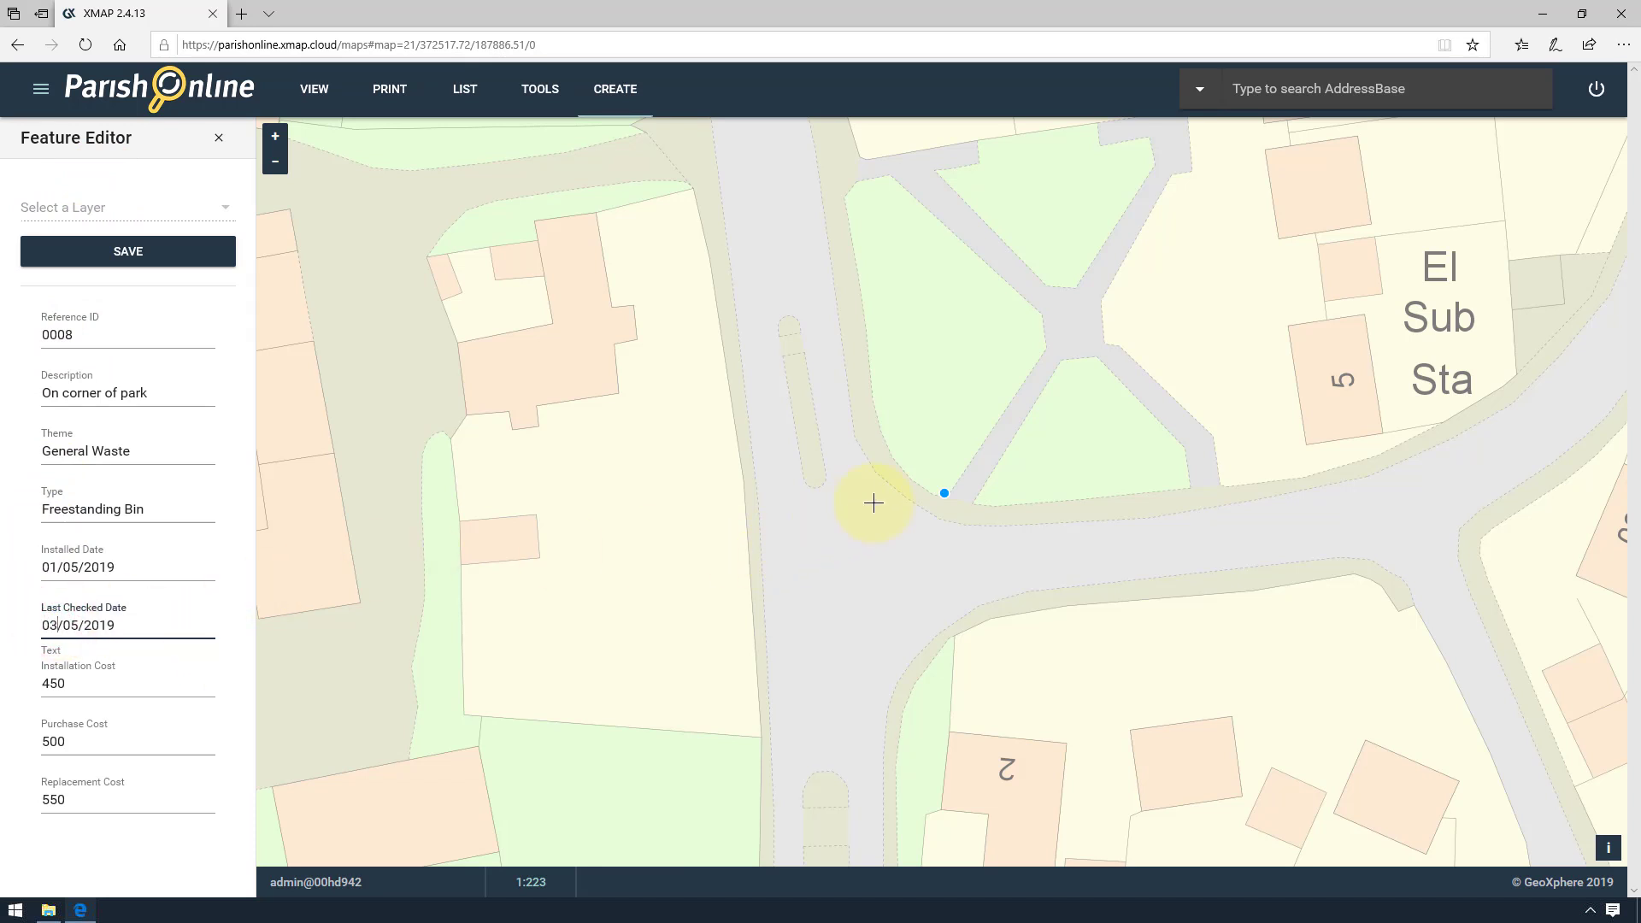
left_click(954, 481)
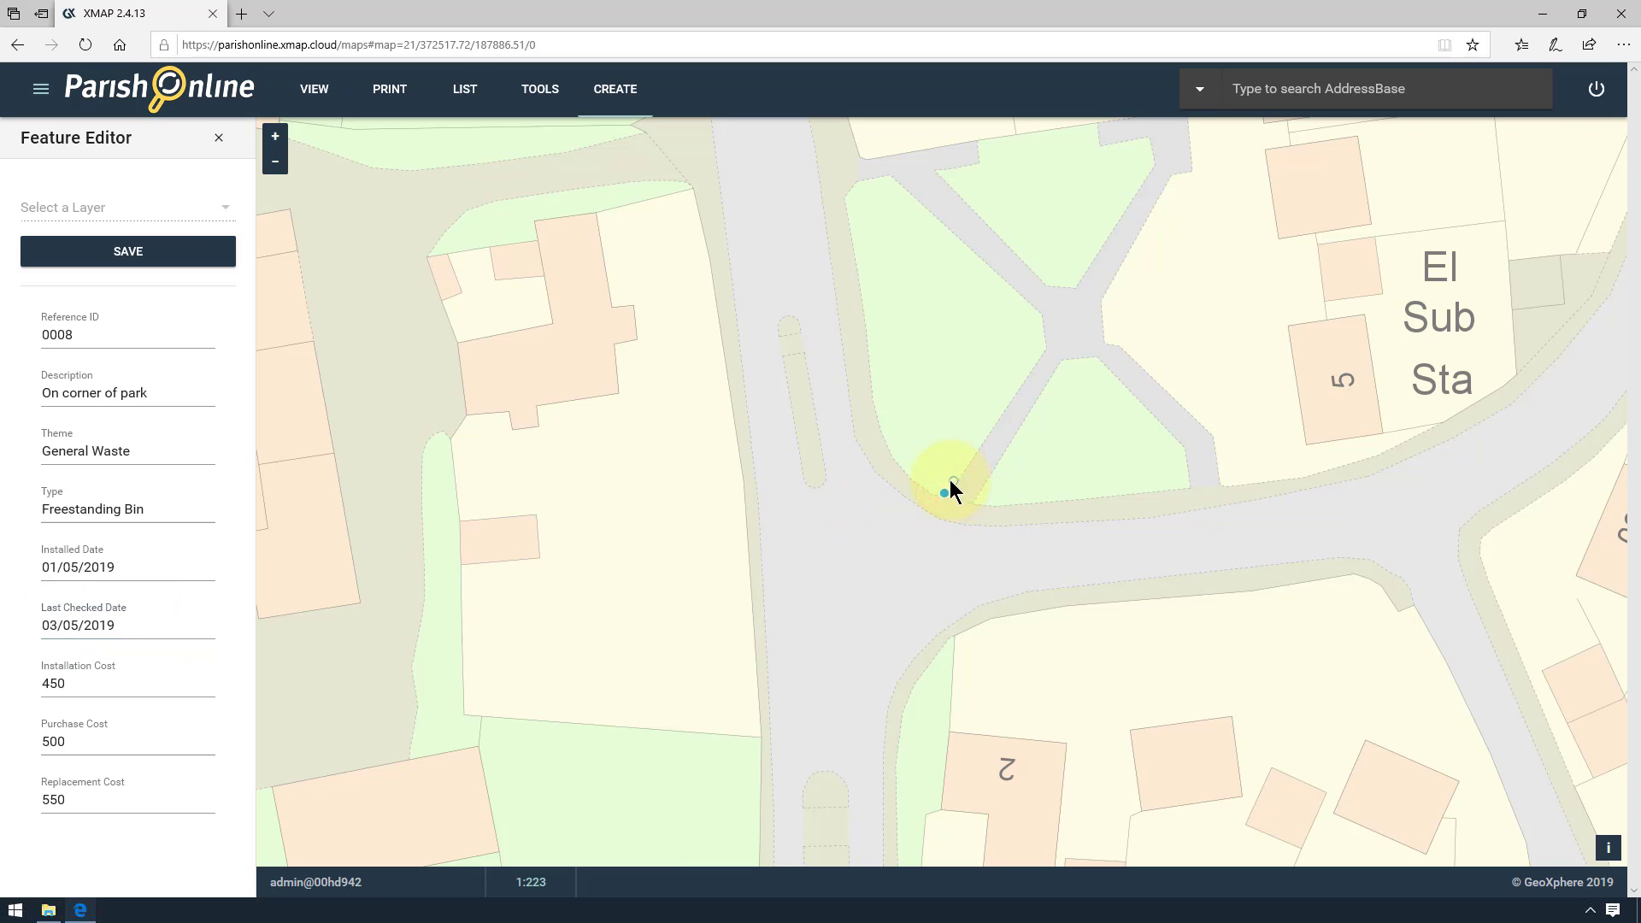
left_click(131, 251)
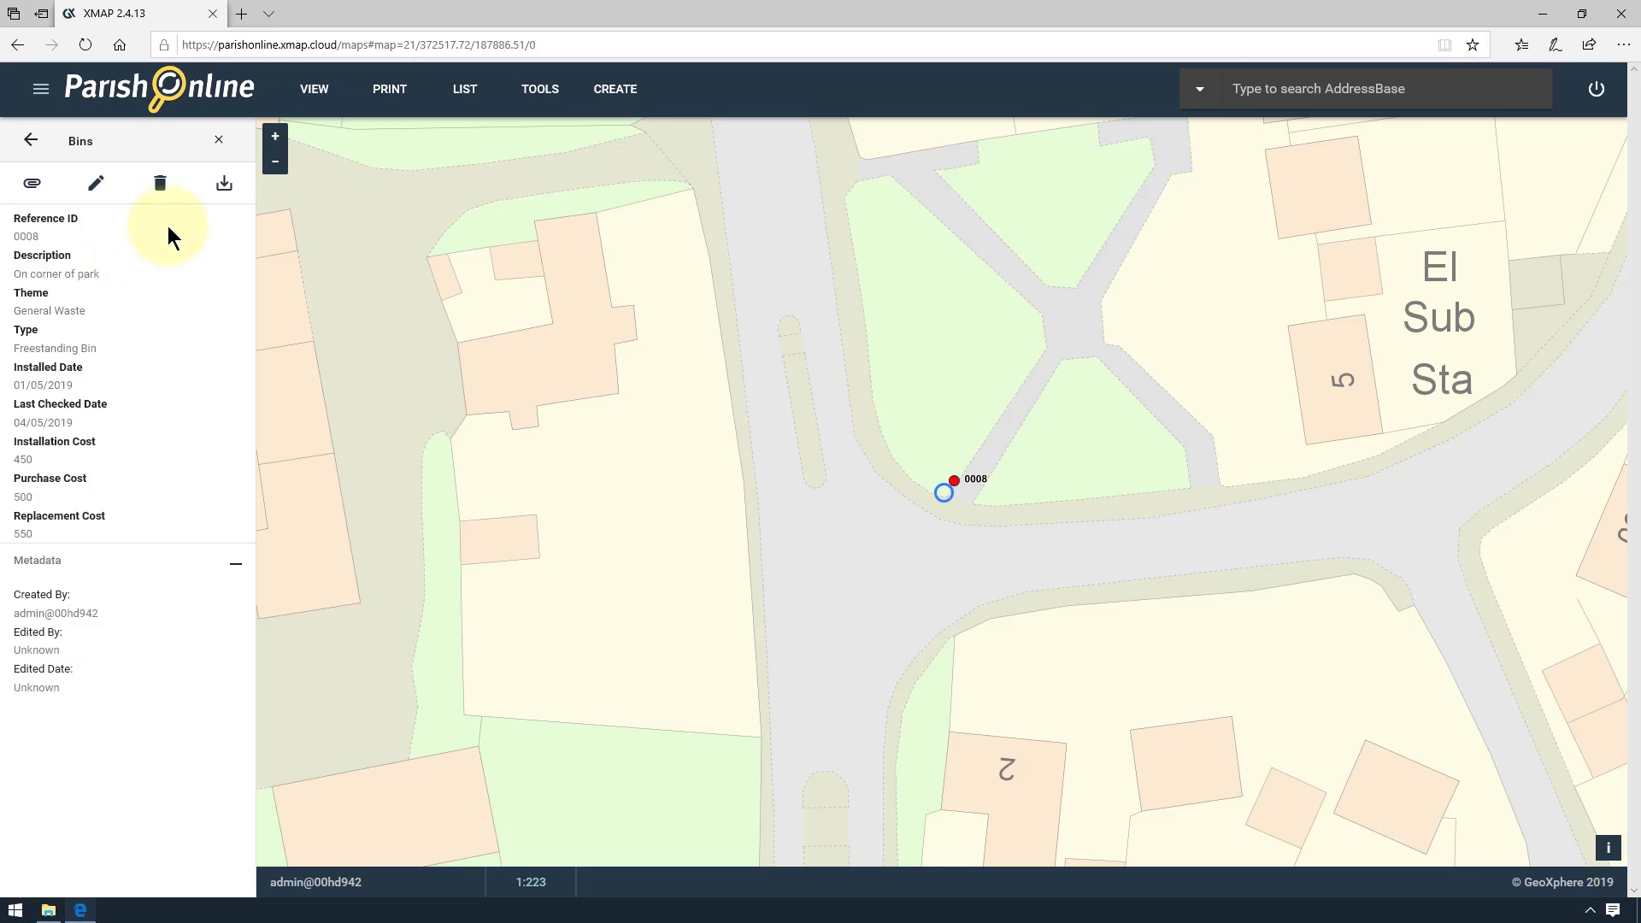
left_click(218, 140)
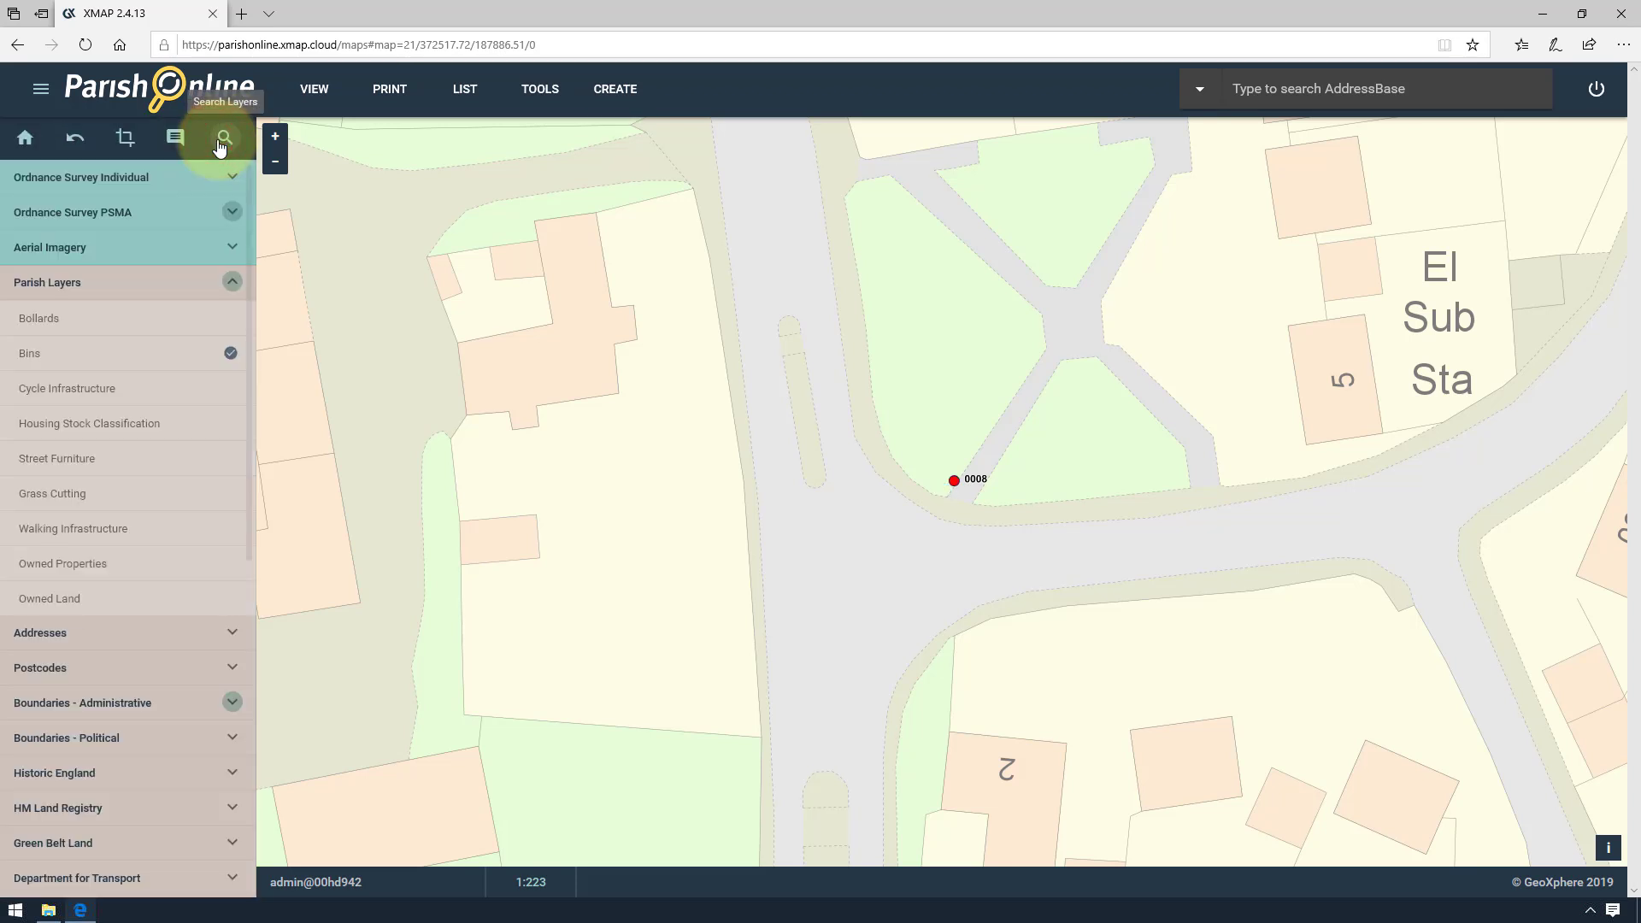
Step: Select bin 0008 in the Bins layer, delete it with confirmation, then zoom out
left_click(956, 480)
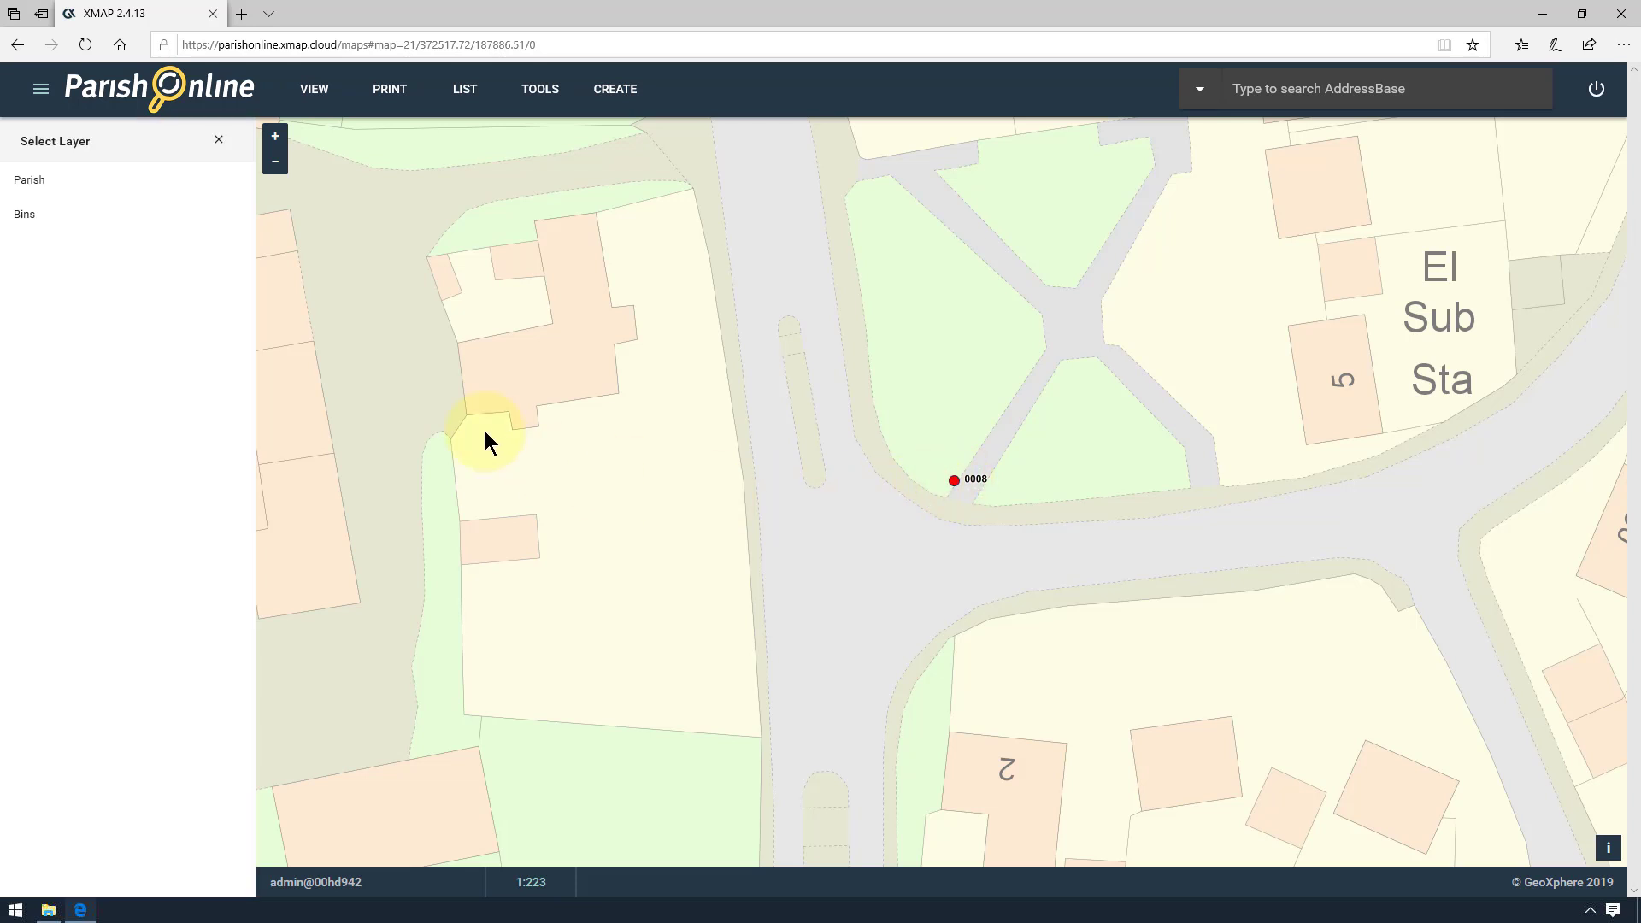
left_click(43, 217)
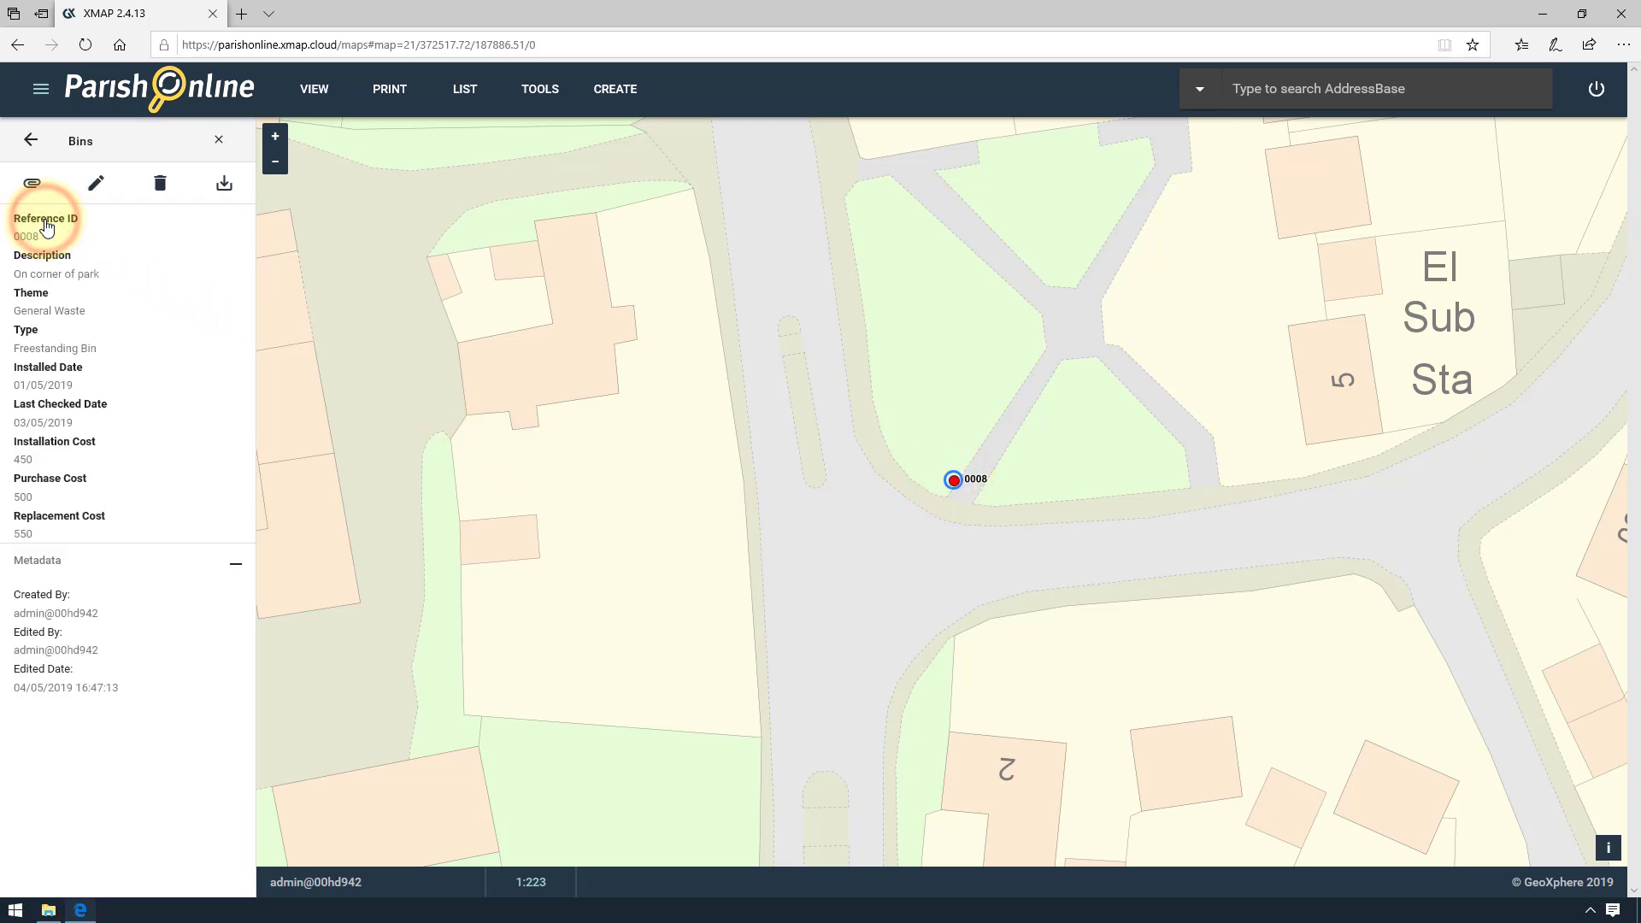
left_click(162, 186)
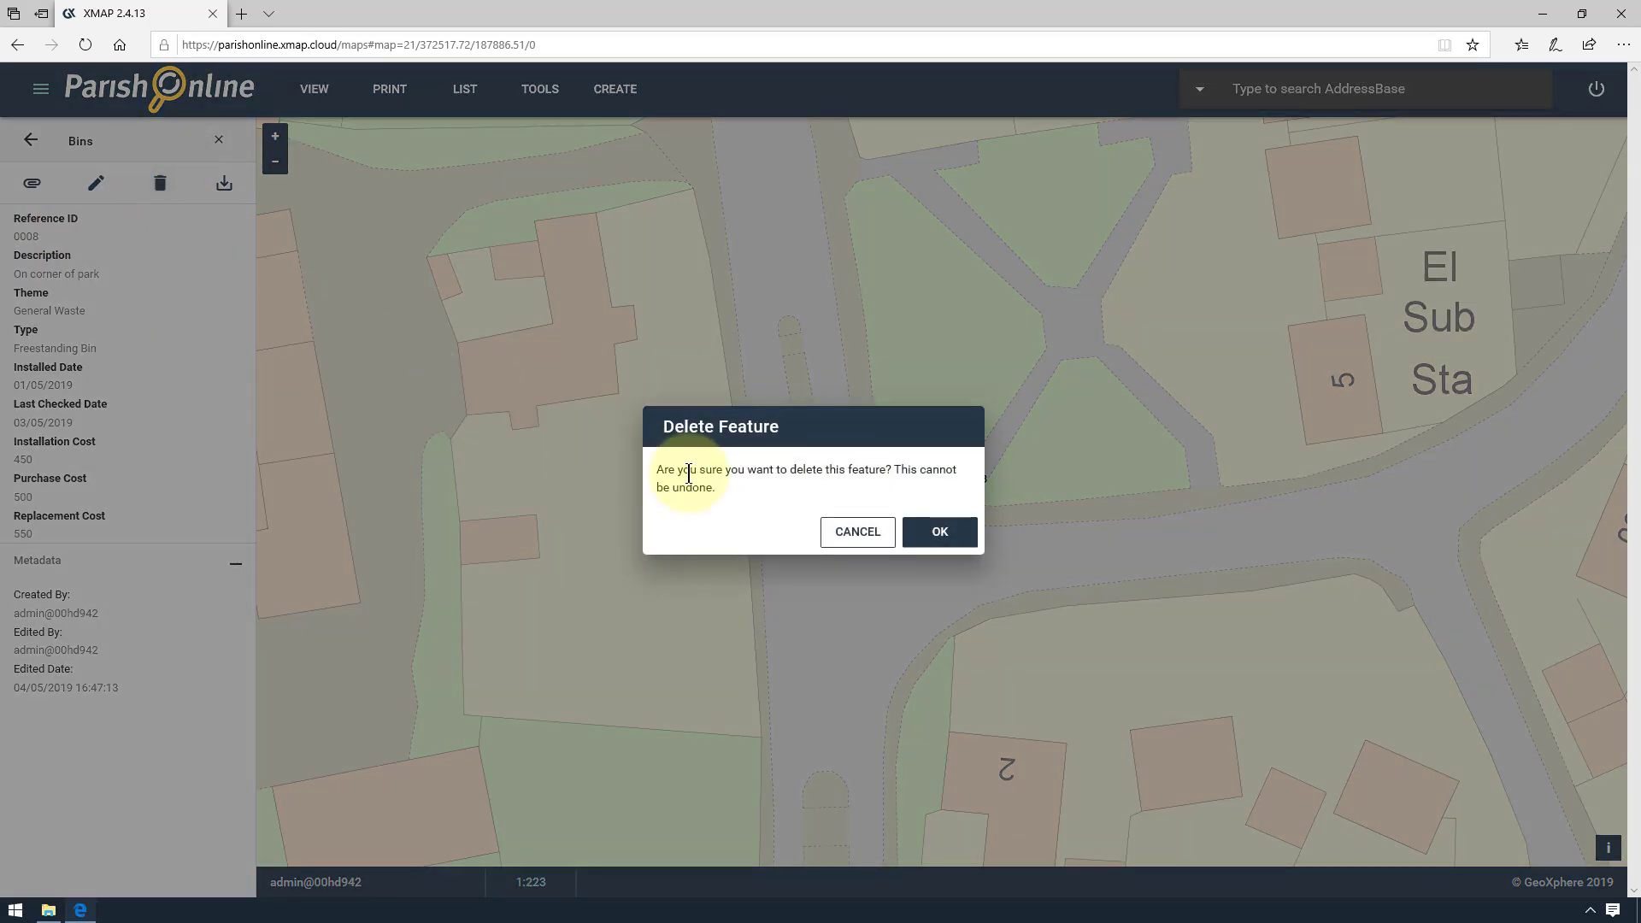
left_click(951, 537)
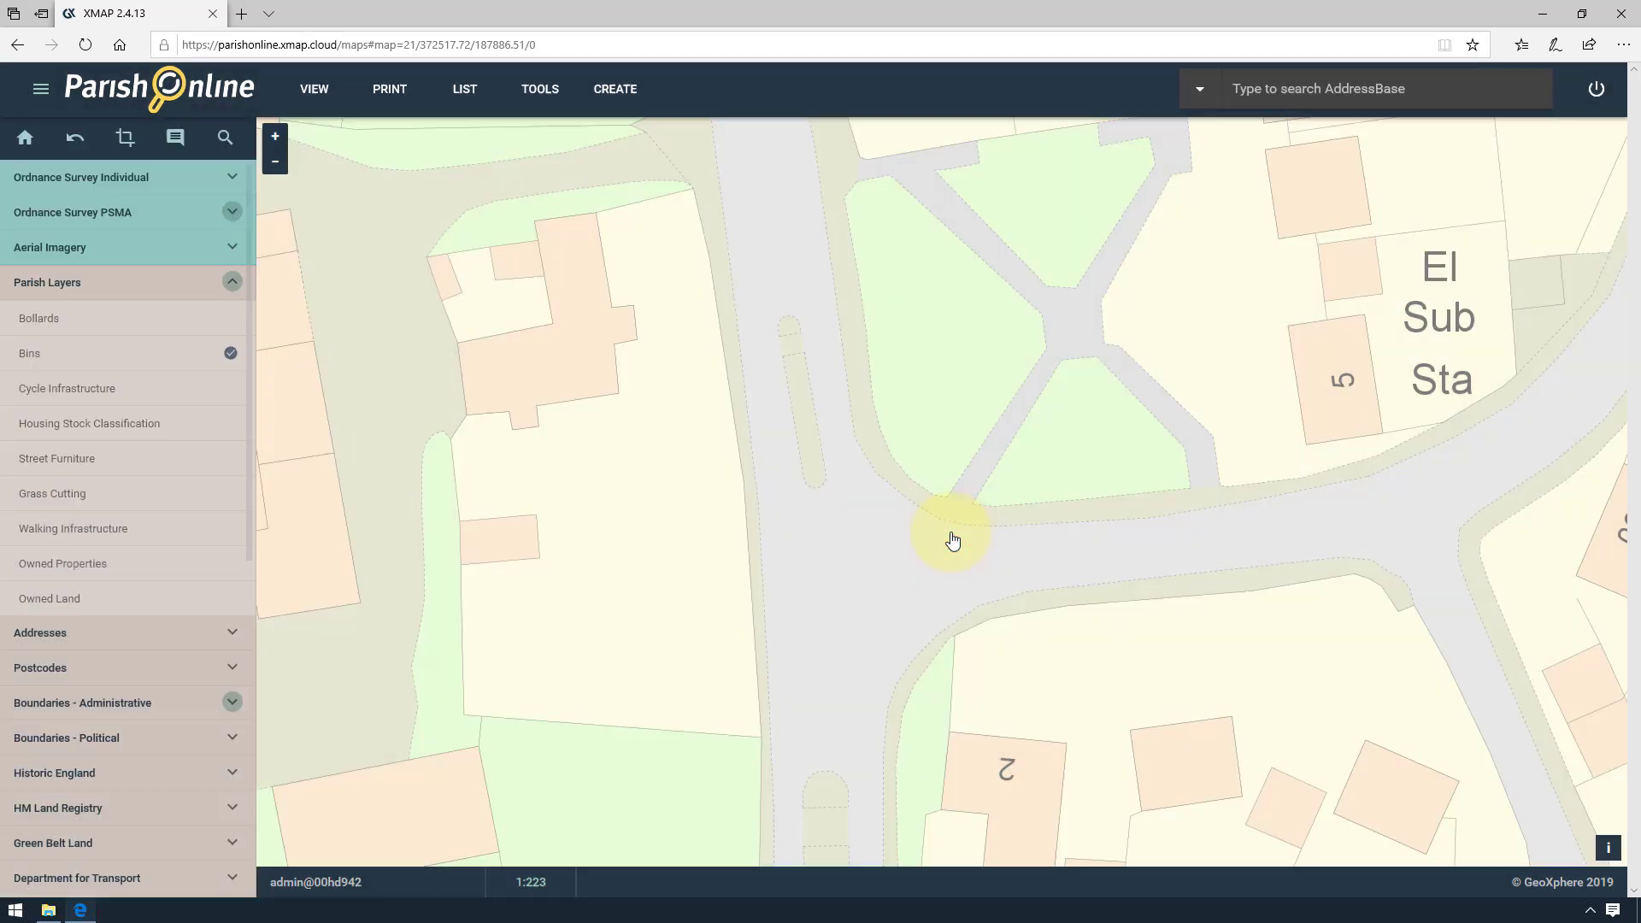
scroll(940, 541, "down", 5)
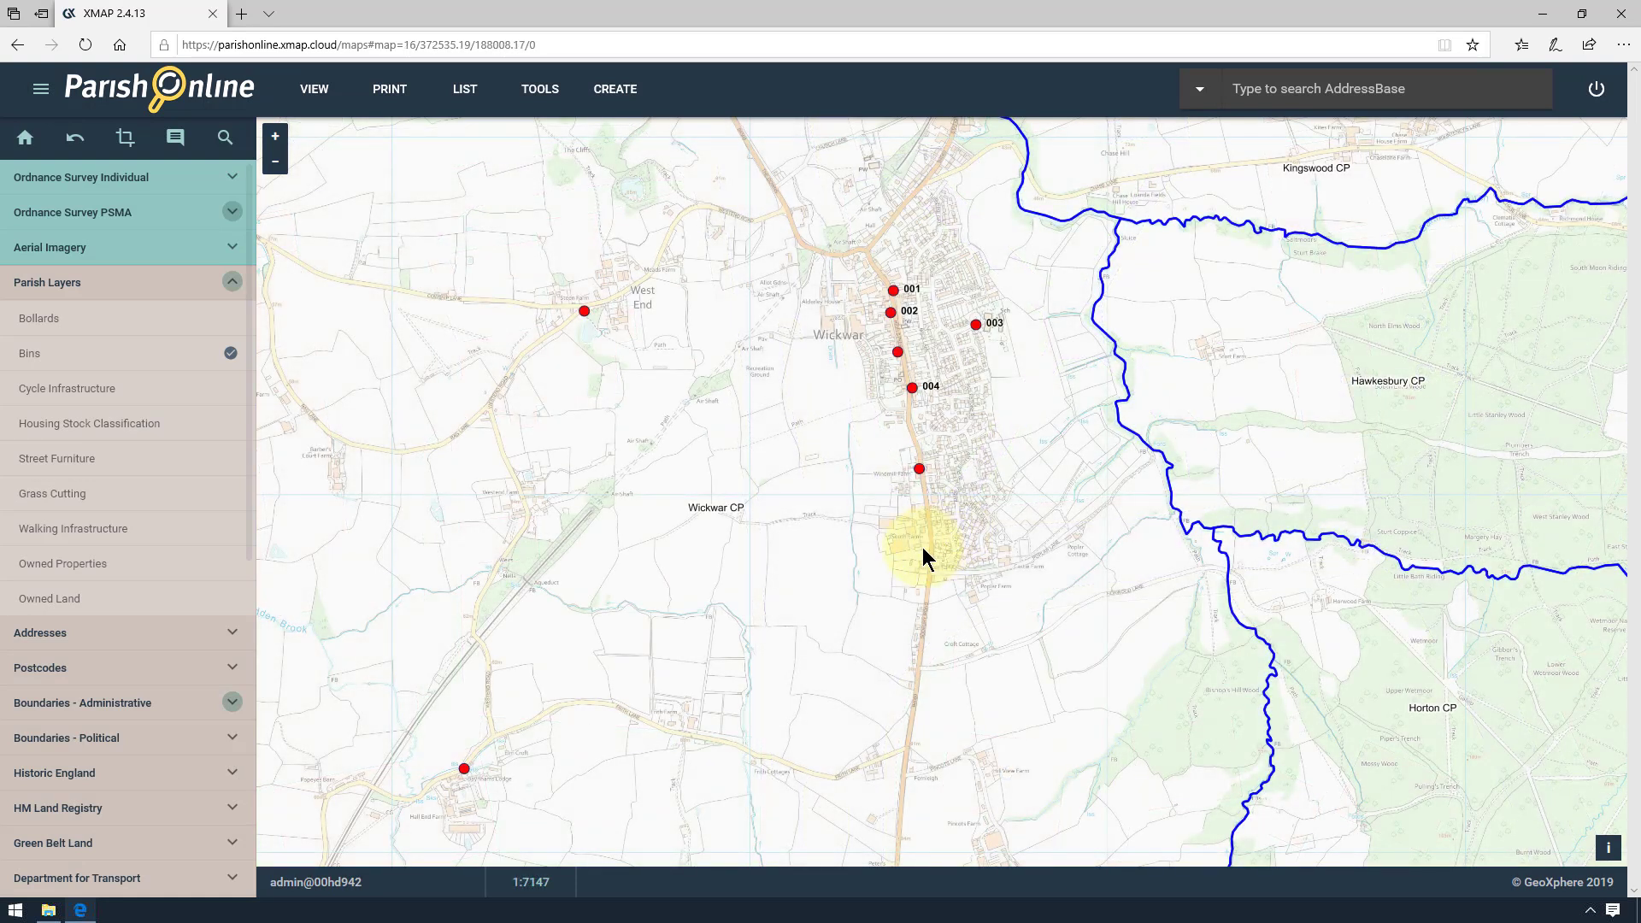
Step: Swap the Bins layer for Cycle Infrastructure and zoom to the railway crossing near the Post
left_click(107, 359)
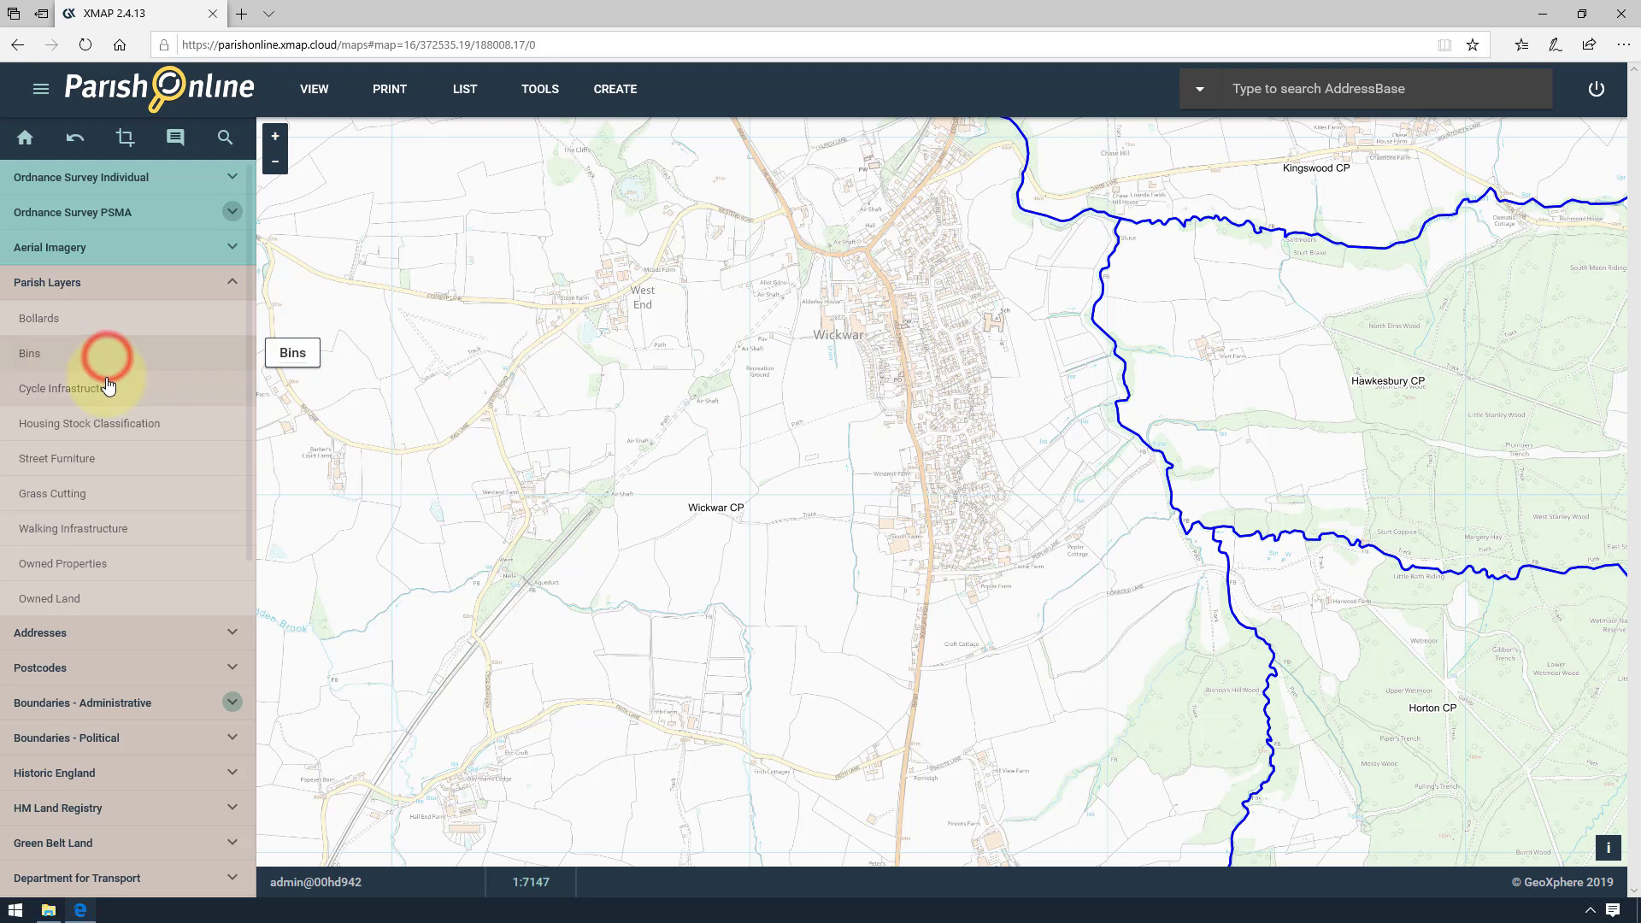
left_click(102, 391)
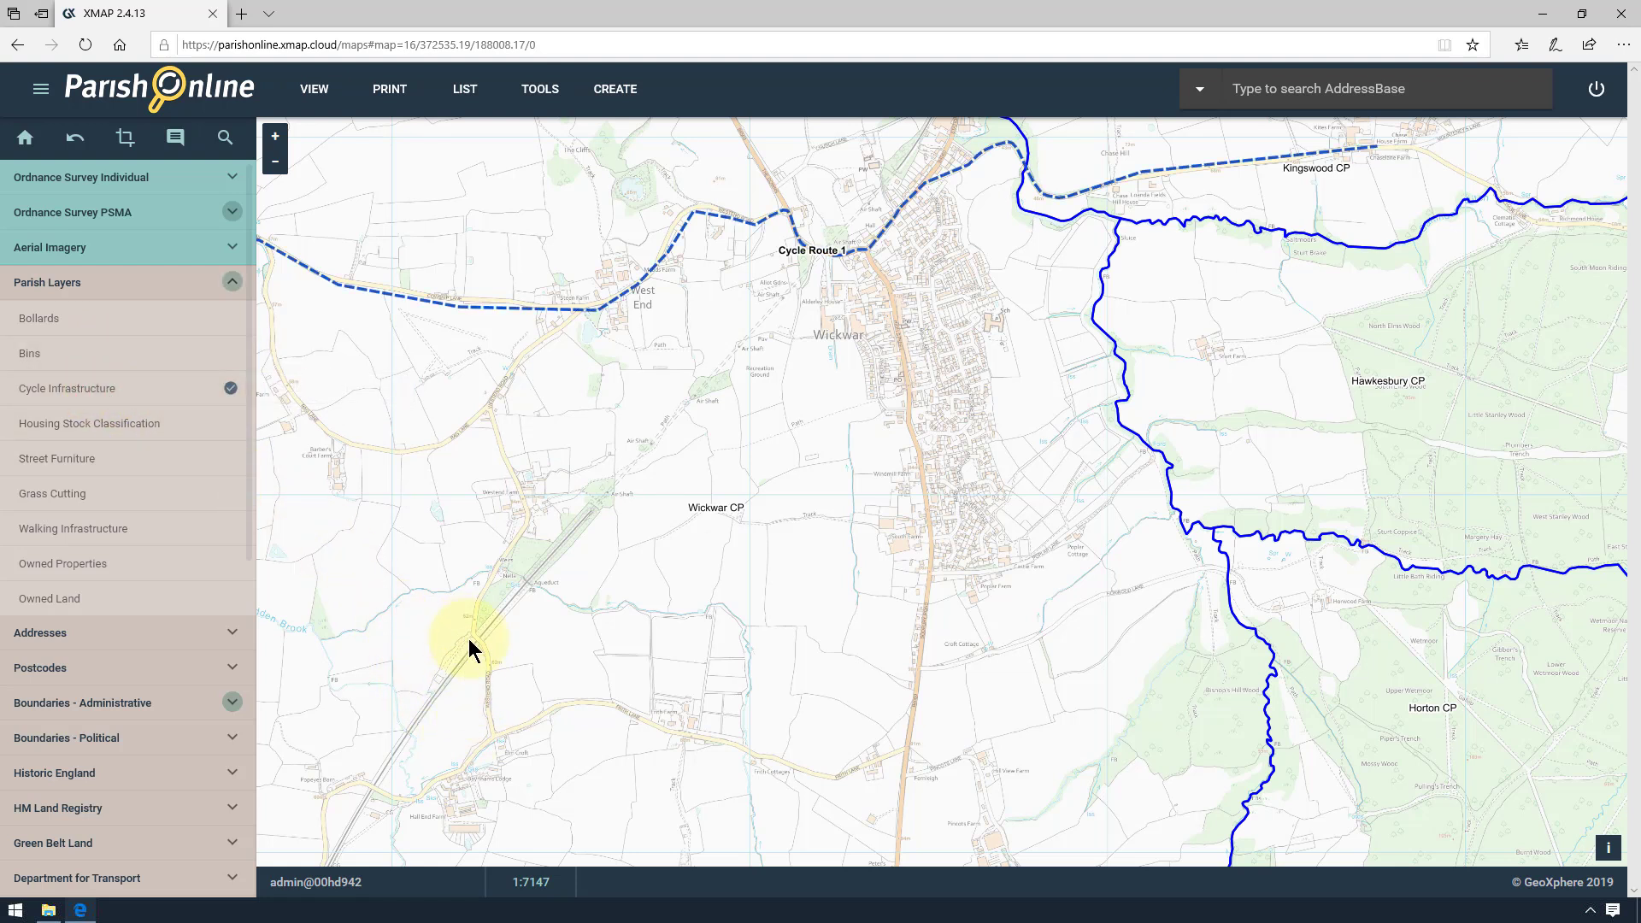
scroll(468, 650, "up", 5)
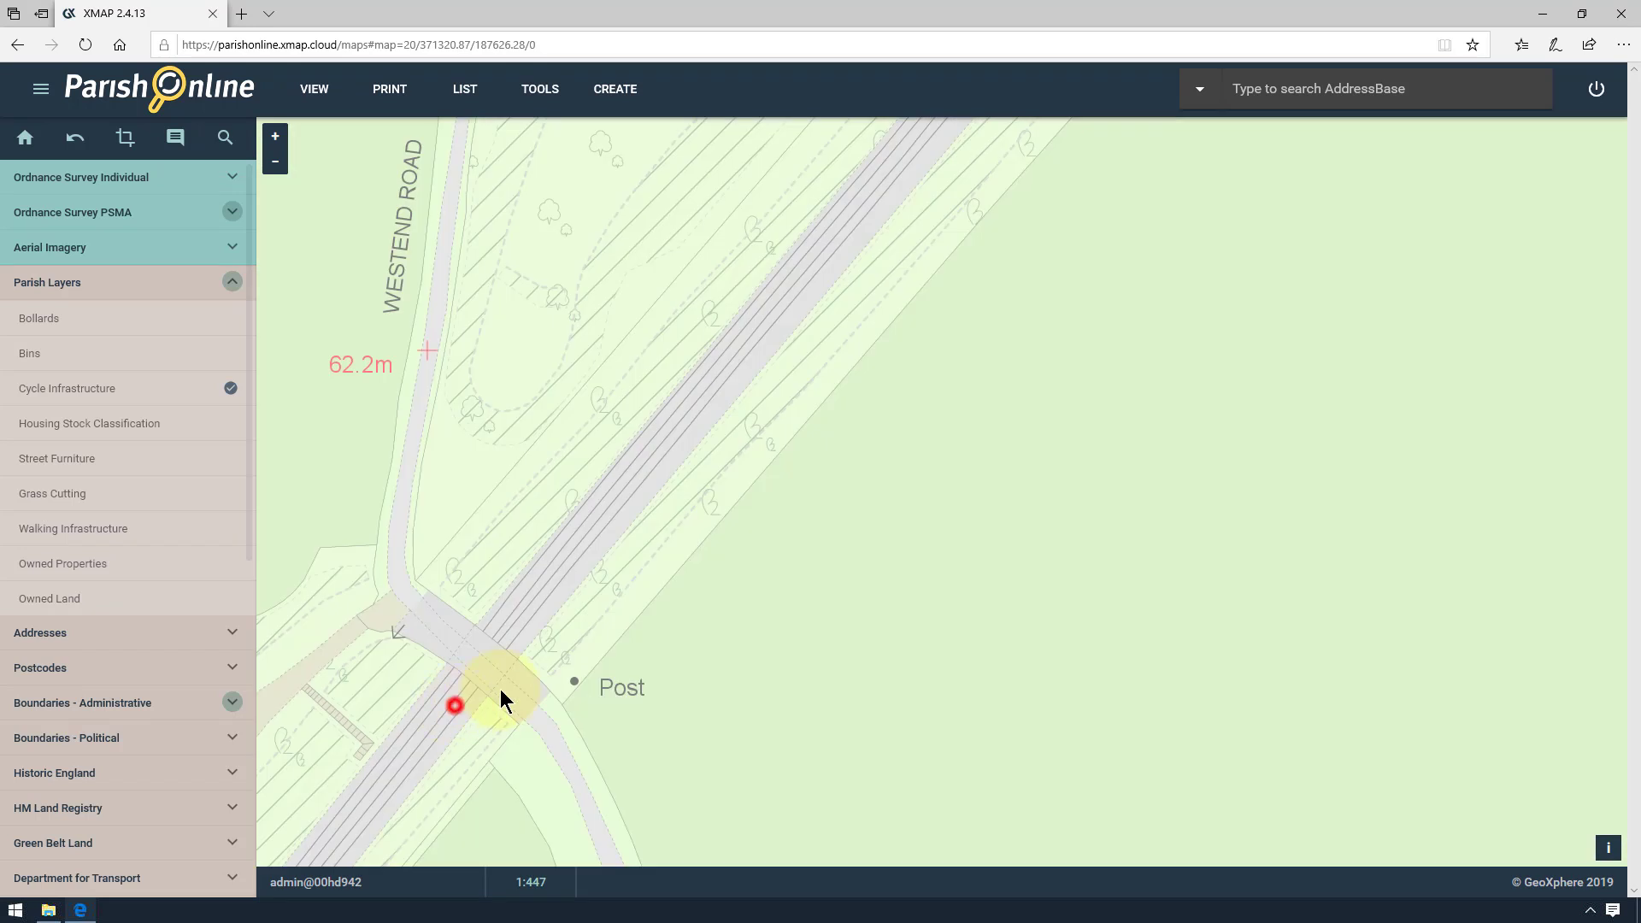
left_click_drag(501, 701, 686, 439)
left_click(616, 91)
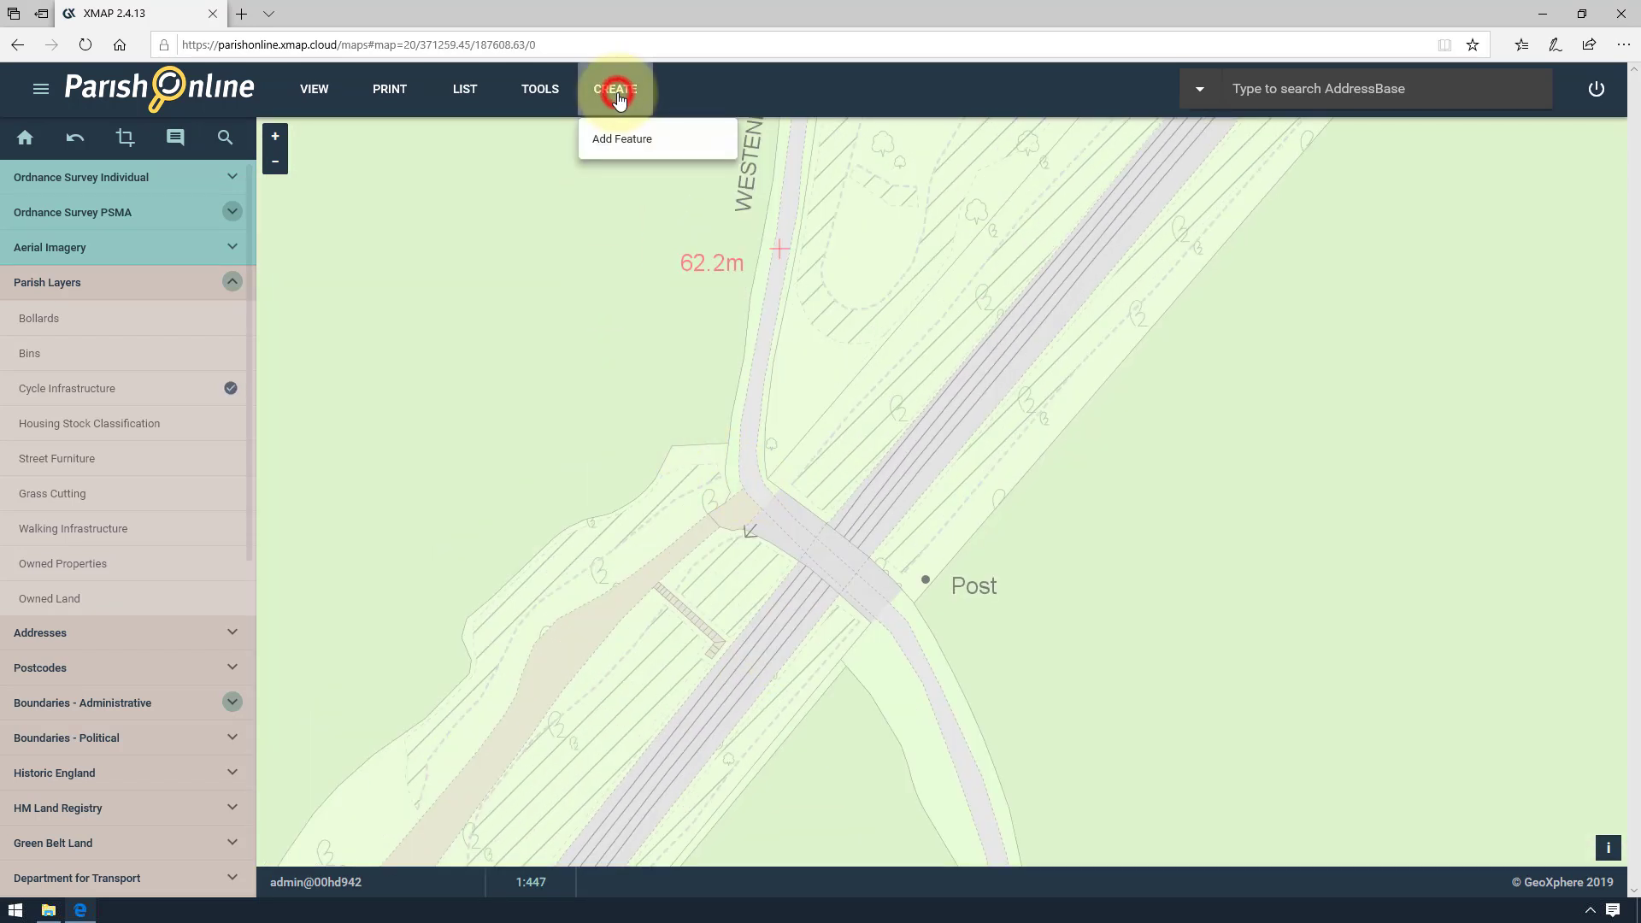
Step: Start a new feature on the Cycle Infrastructure layer
left_click(620, 157)
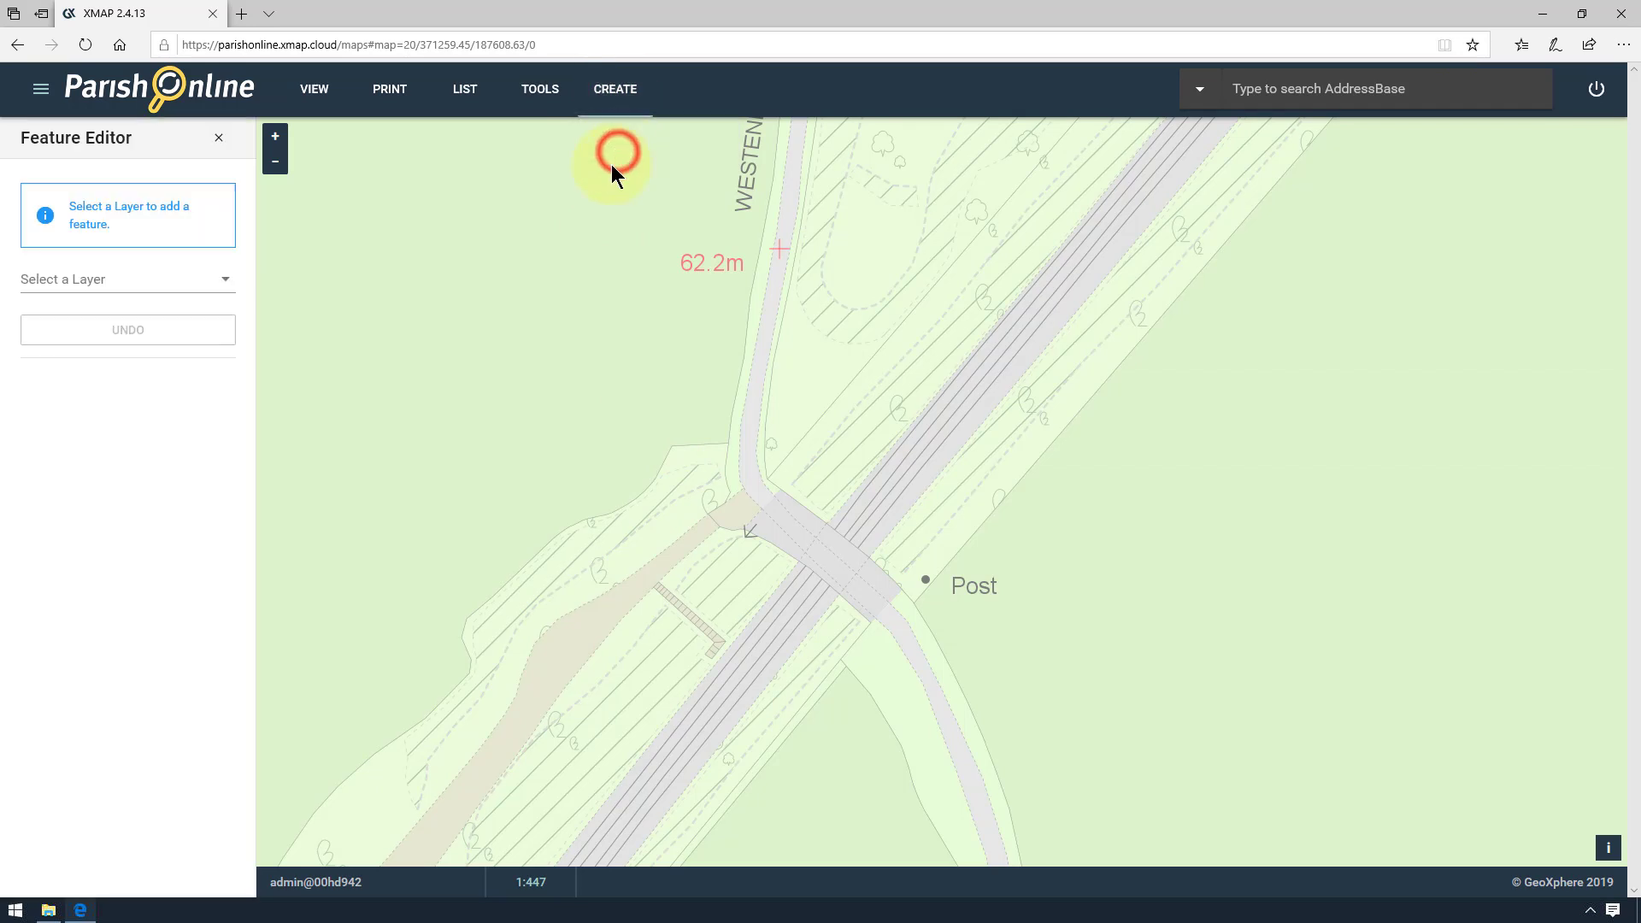
left_click(96, 277)
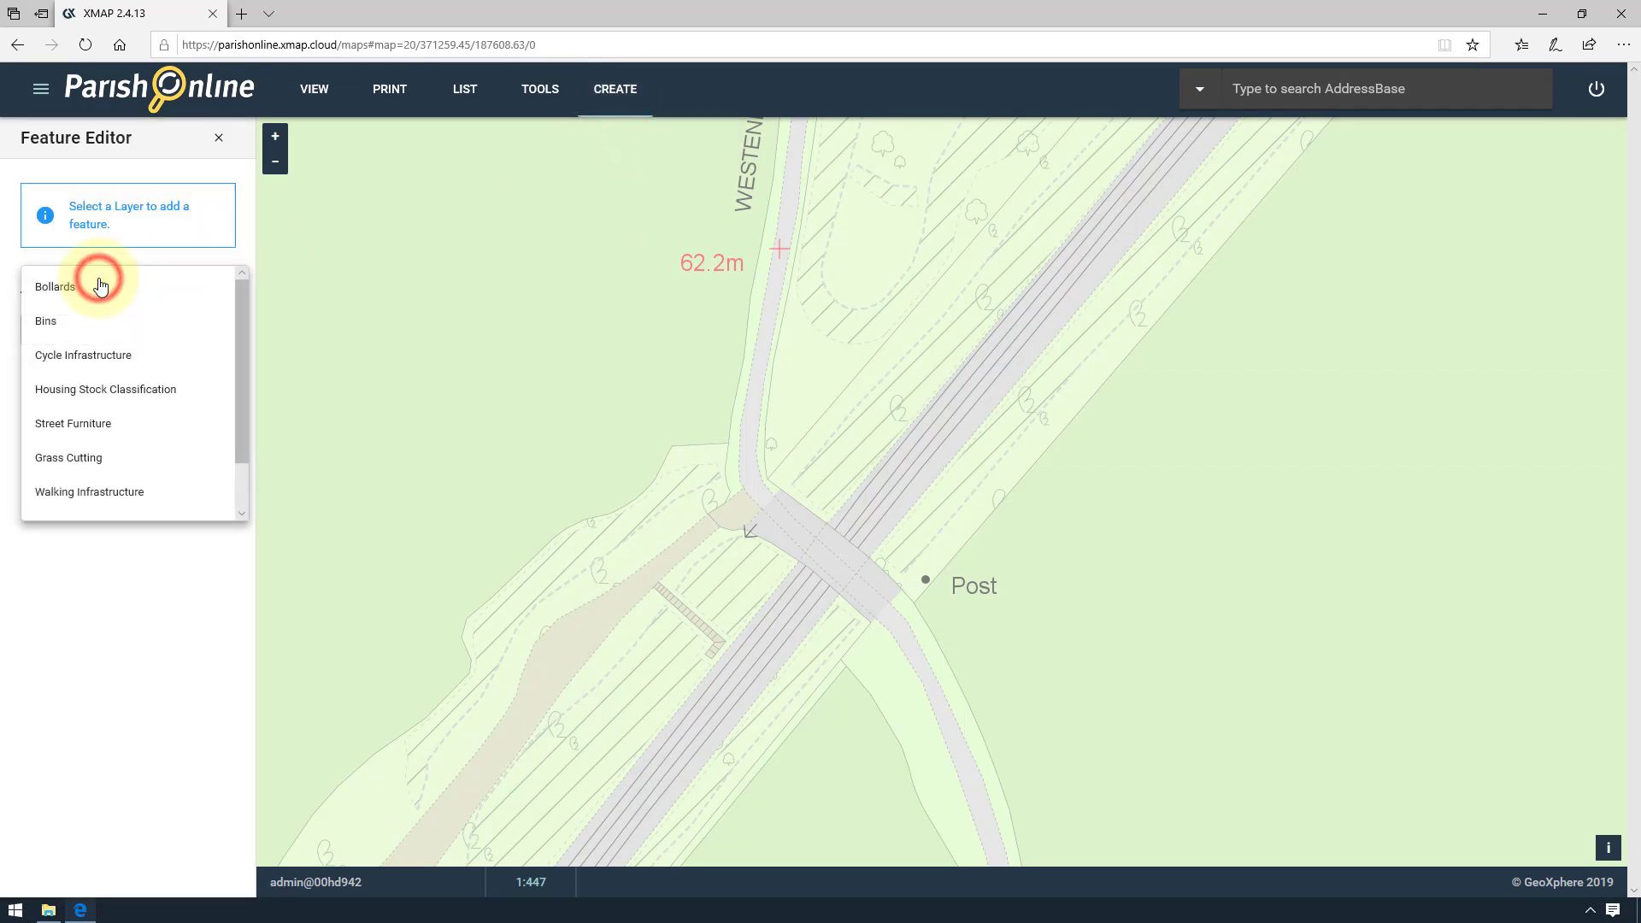
left_click(99, 353)
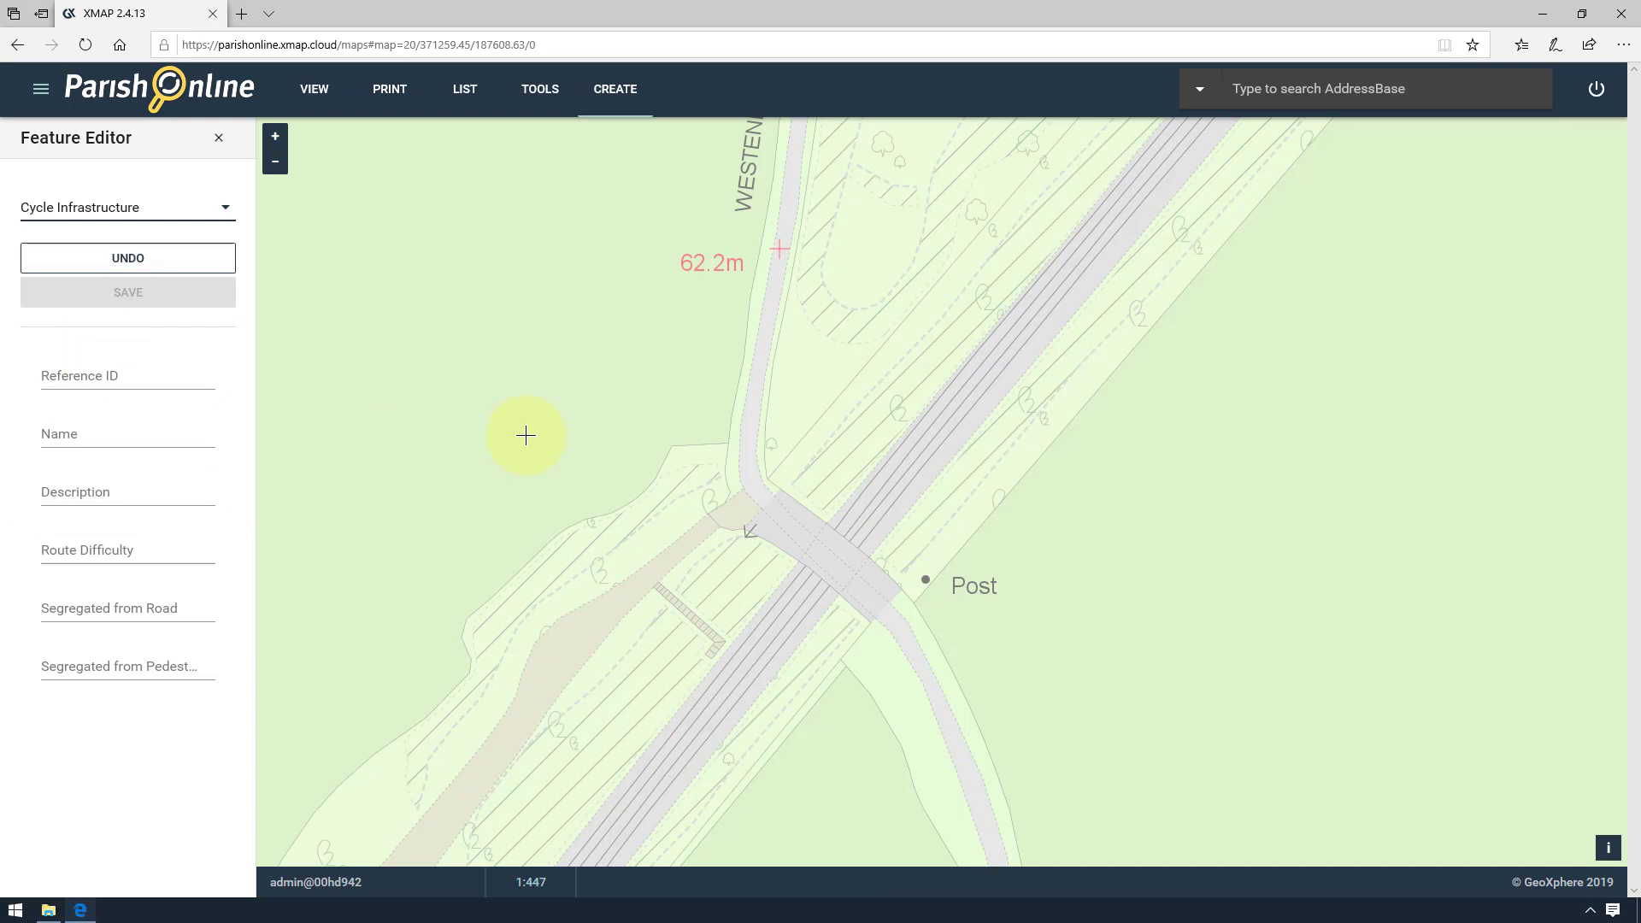
Step: Trace the line from the path north, across the railway and down past the Post
left_click(773, 316)
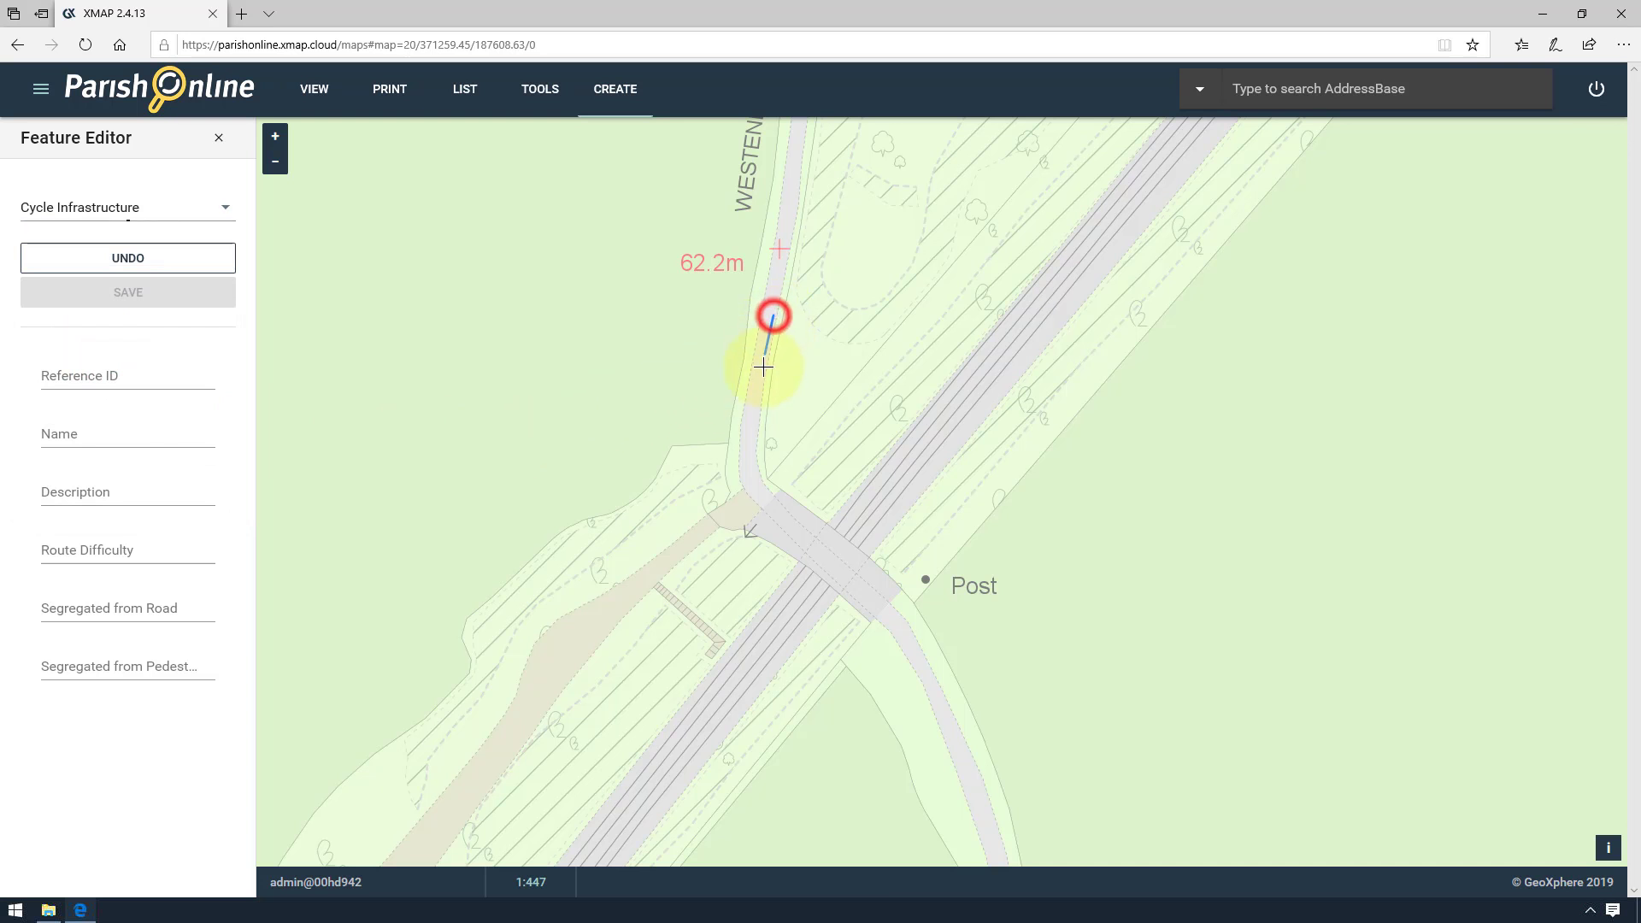
left_click(764, 377)
left_click(756, 475)
left_click(777, 505)
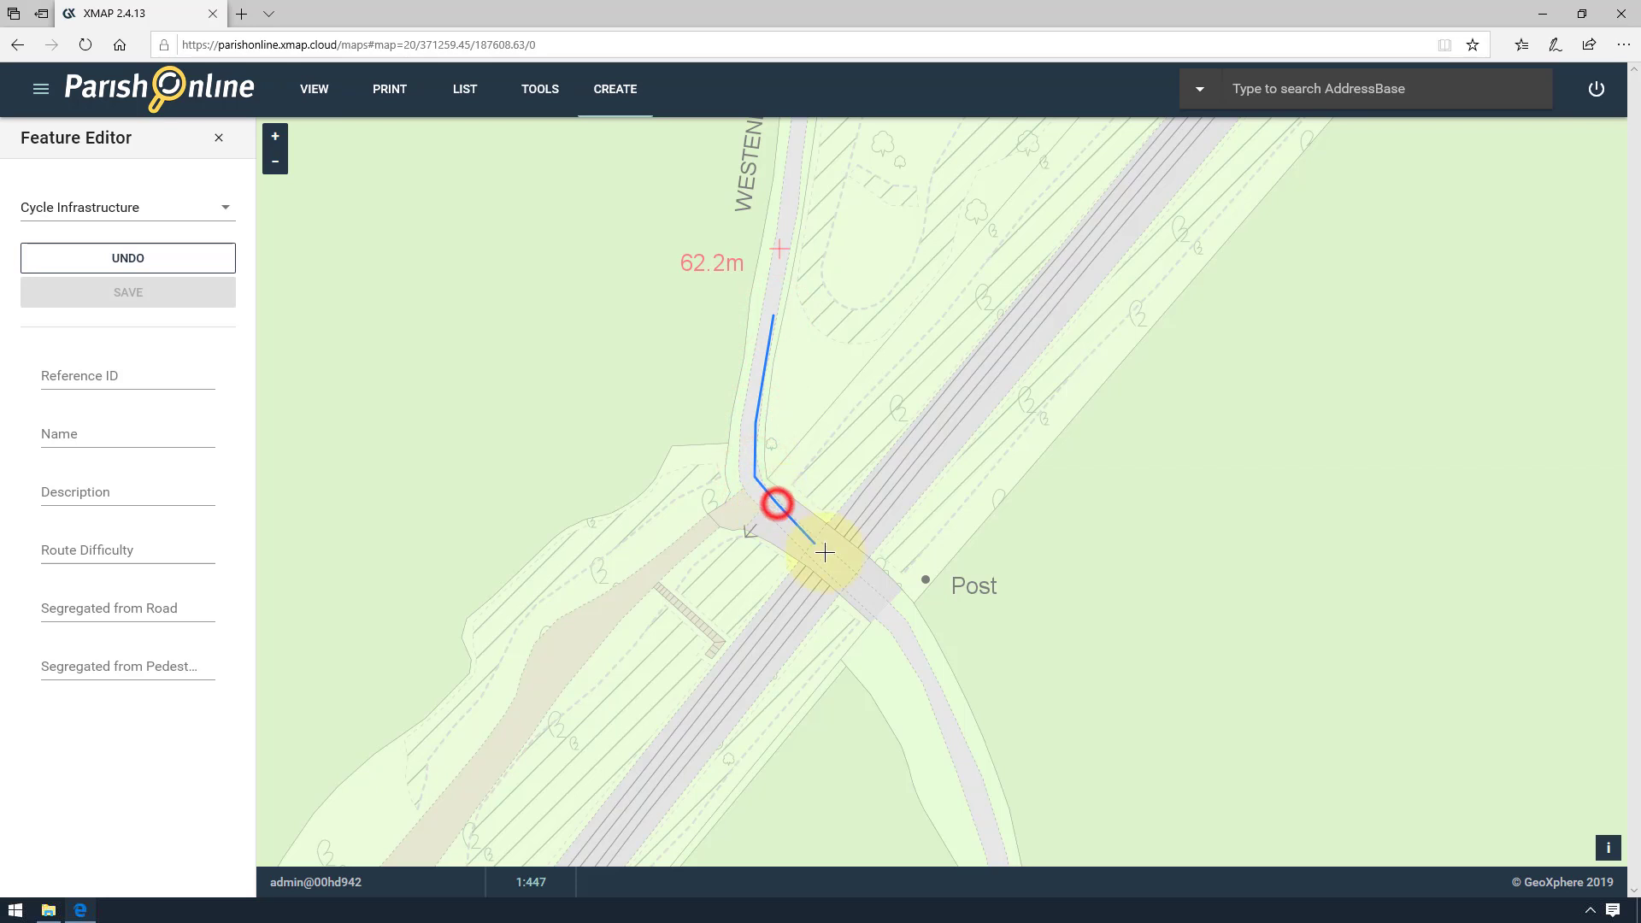
left_click(839, 558)
left_click(890, 607)
left_click(914, 637)
left_click(949, 714)
double_click(986, 813)
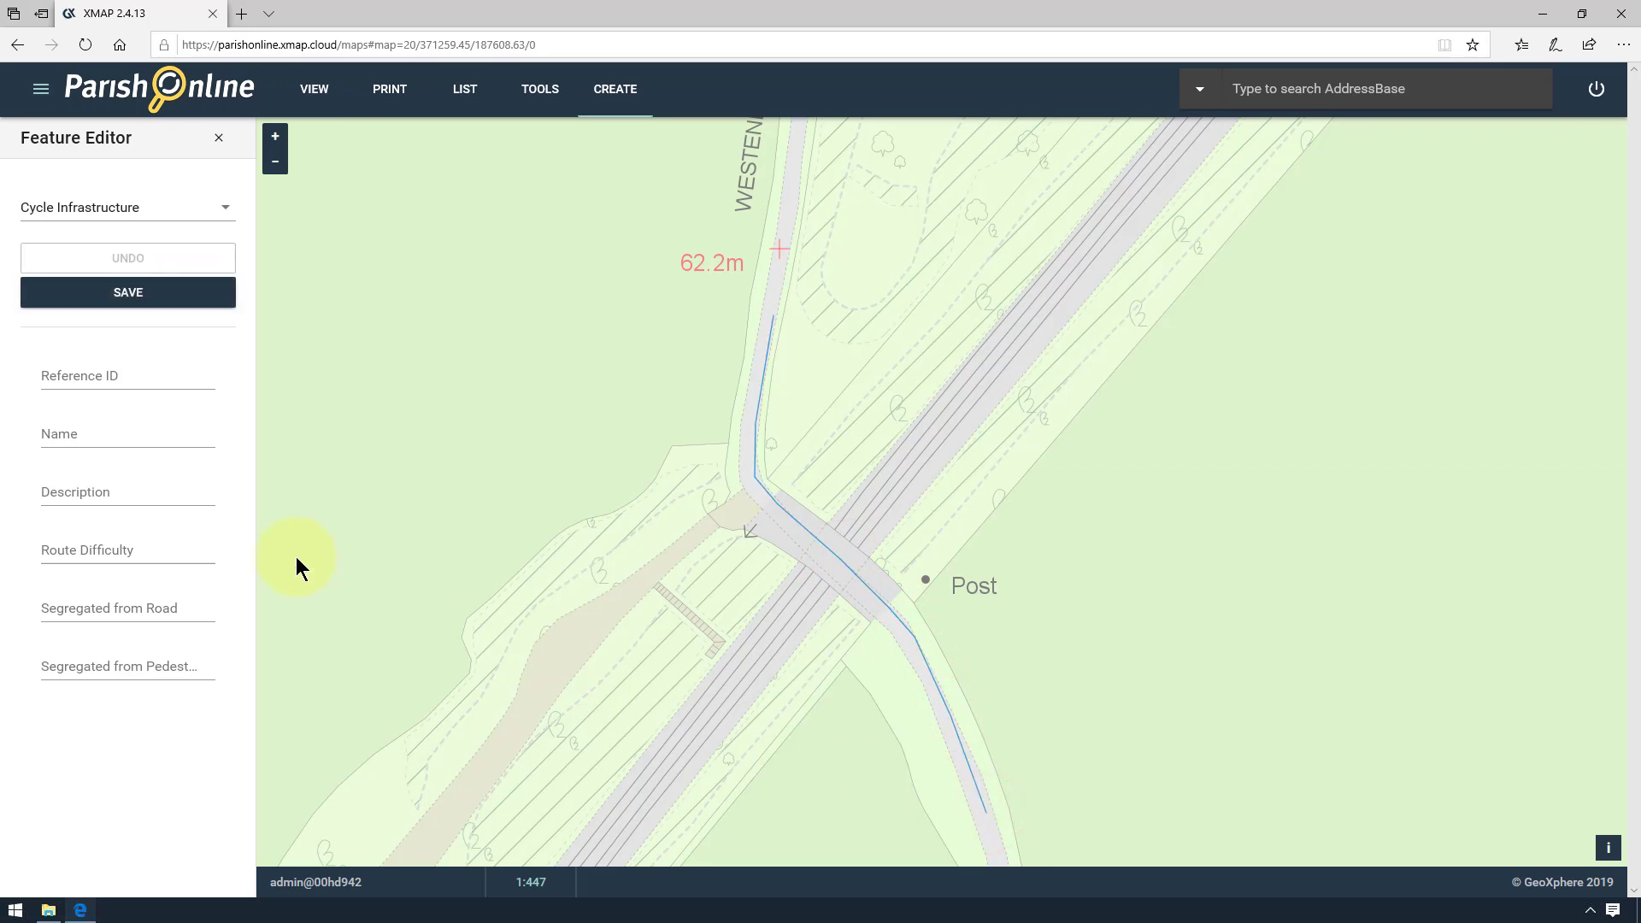
Step: Enter reference A, name 'Railway Crossing Route', description 'Priority Lane over bridge', difficulty Easy
left_click(81, 386)
type("A")
left_click(71, 433)
type("Railway Crossing Route")
left_click(81, 506)
type("Priority Lane over bridge")
left_click(81, 548)
type("Easy")
Step: Set Segregated from Road to No and from Pedestrians to N/a, save, and close the editor
left_click(71, 608)
type("No")
left_click(75, 658)
type("N/a")
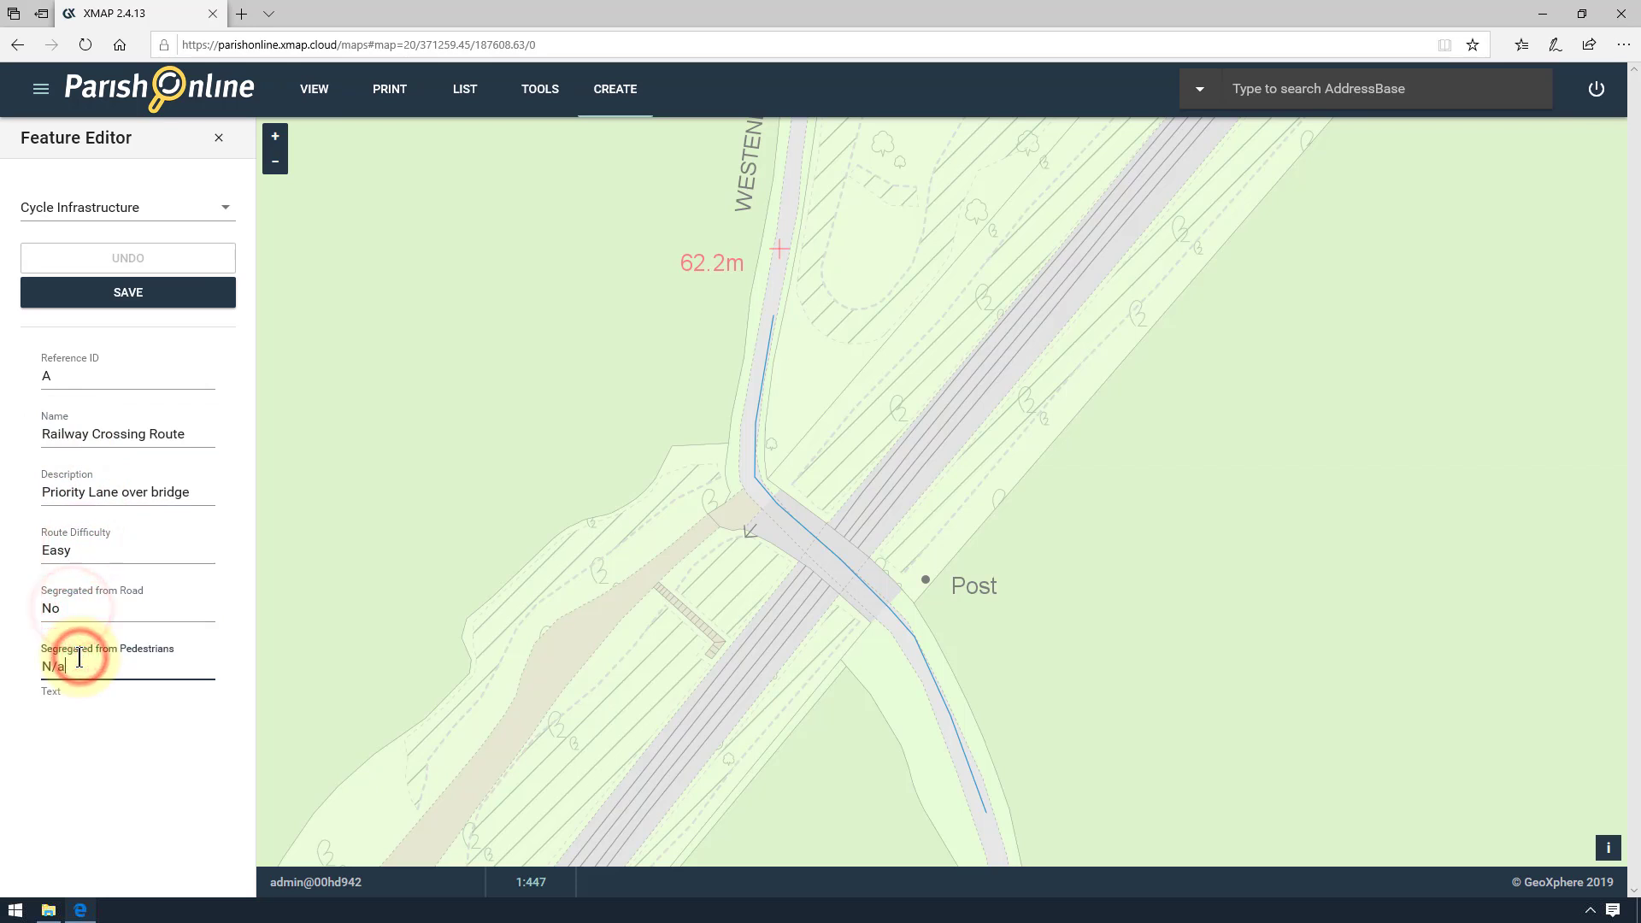
left_click(128, 295)
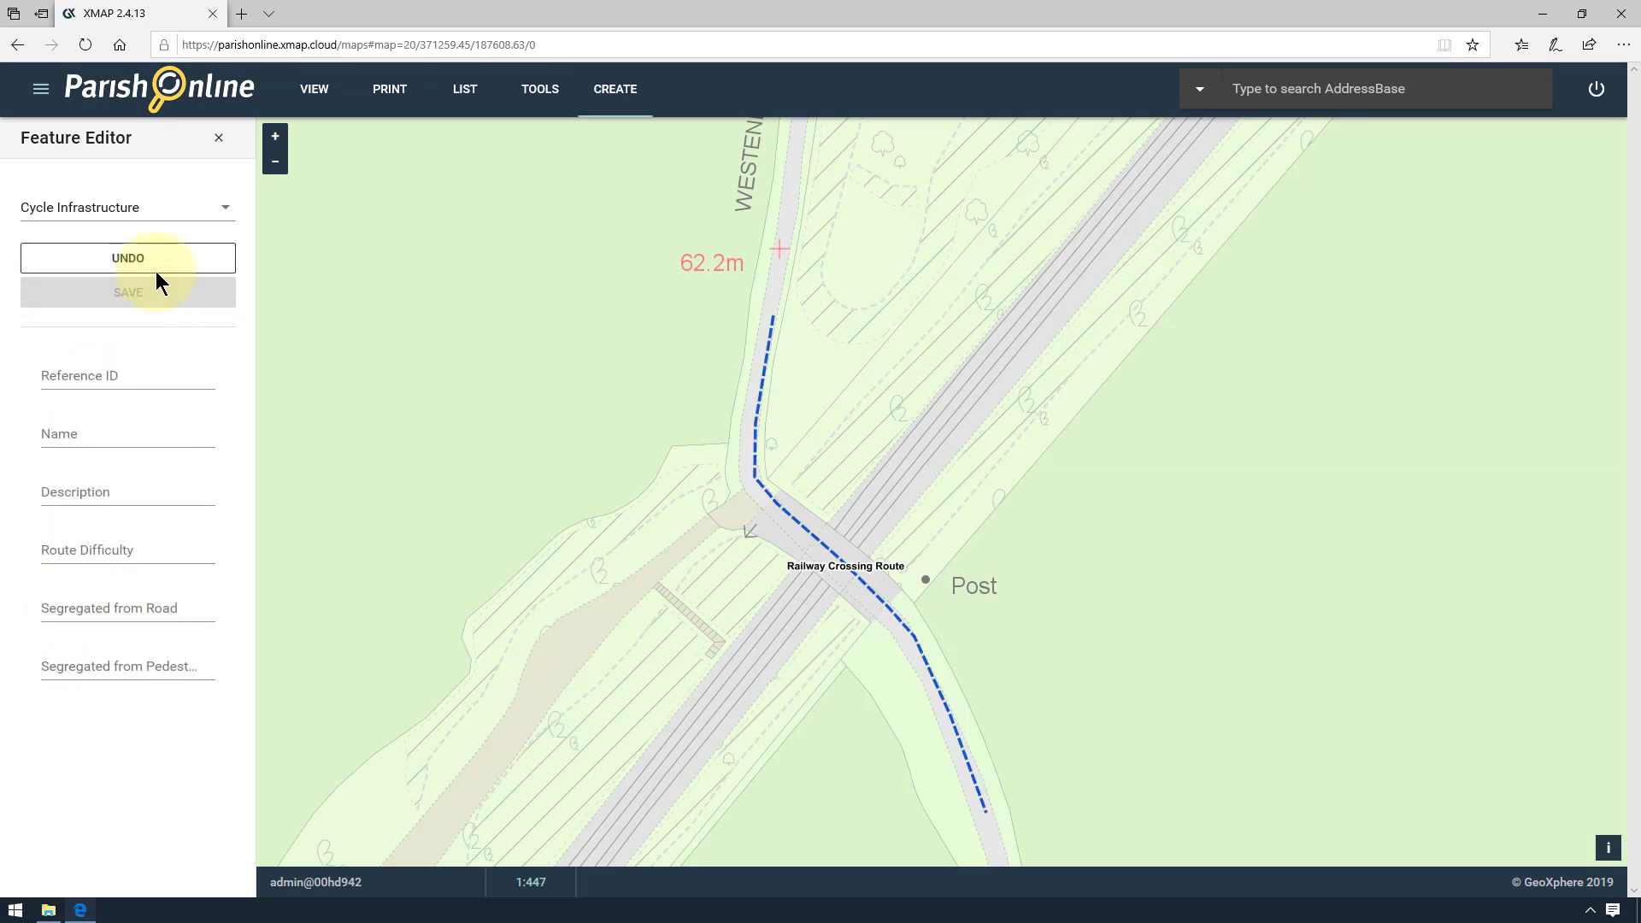
left_click(218, 143)
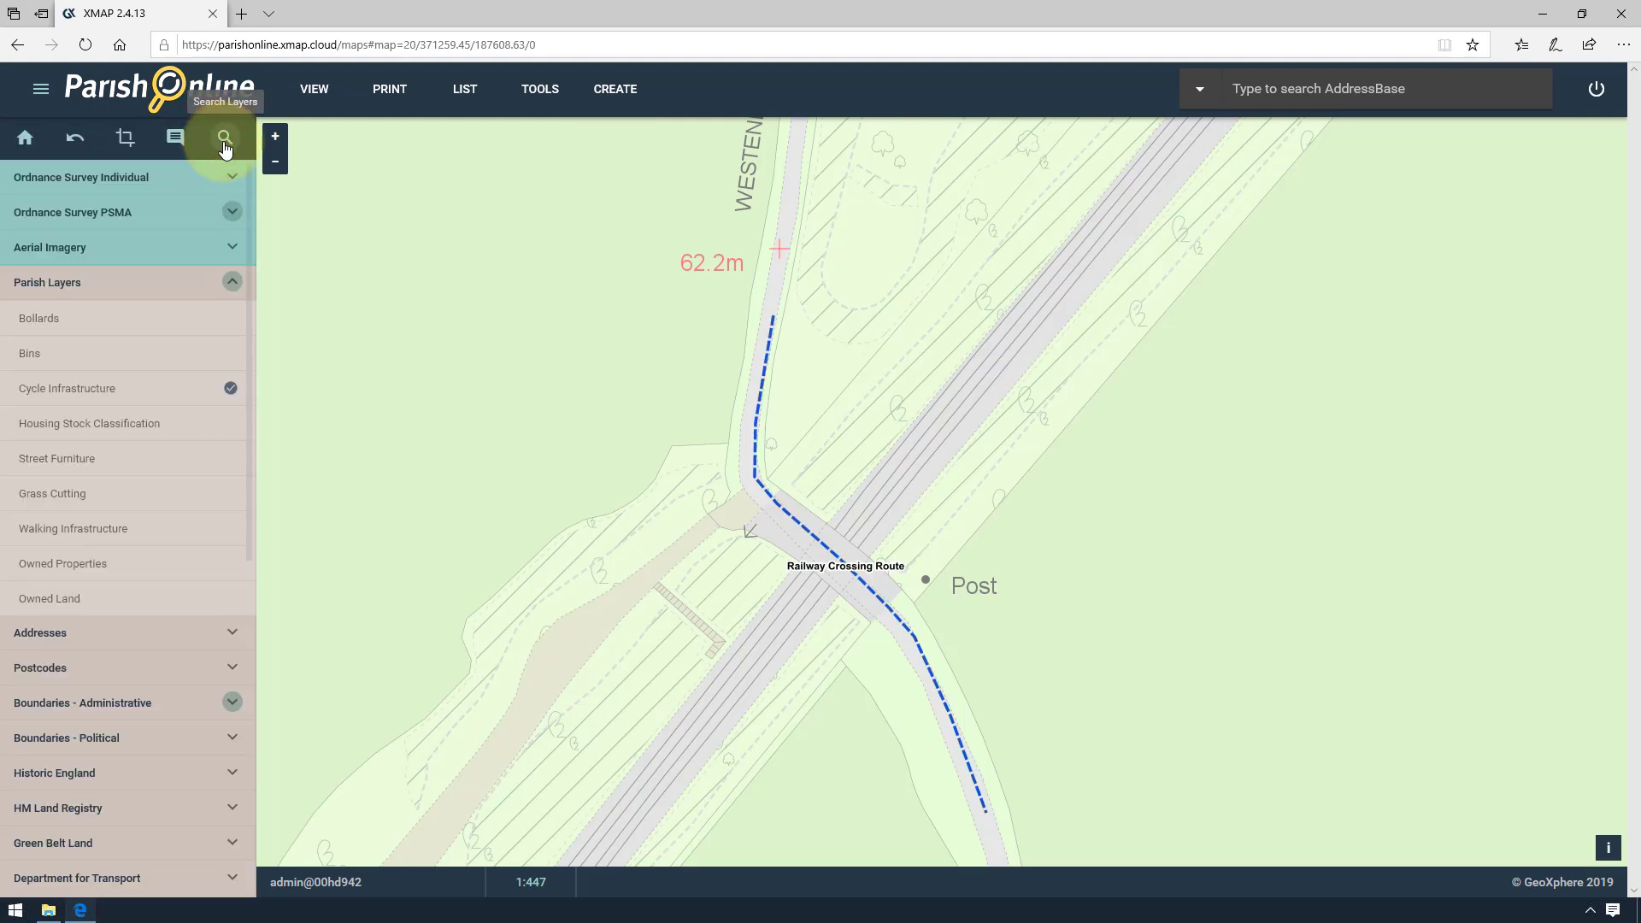
scroll(522, 677, "down", 5)
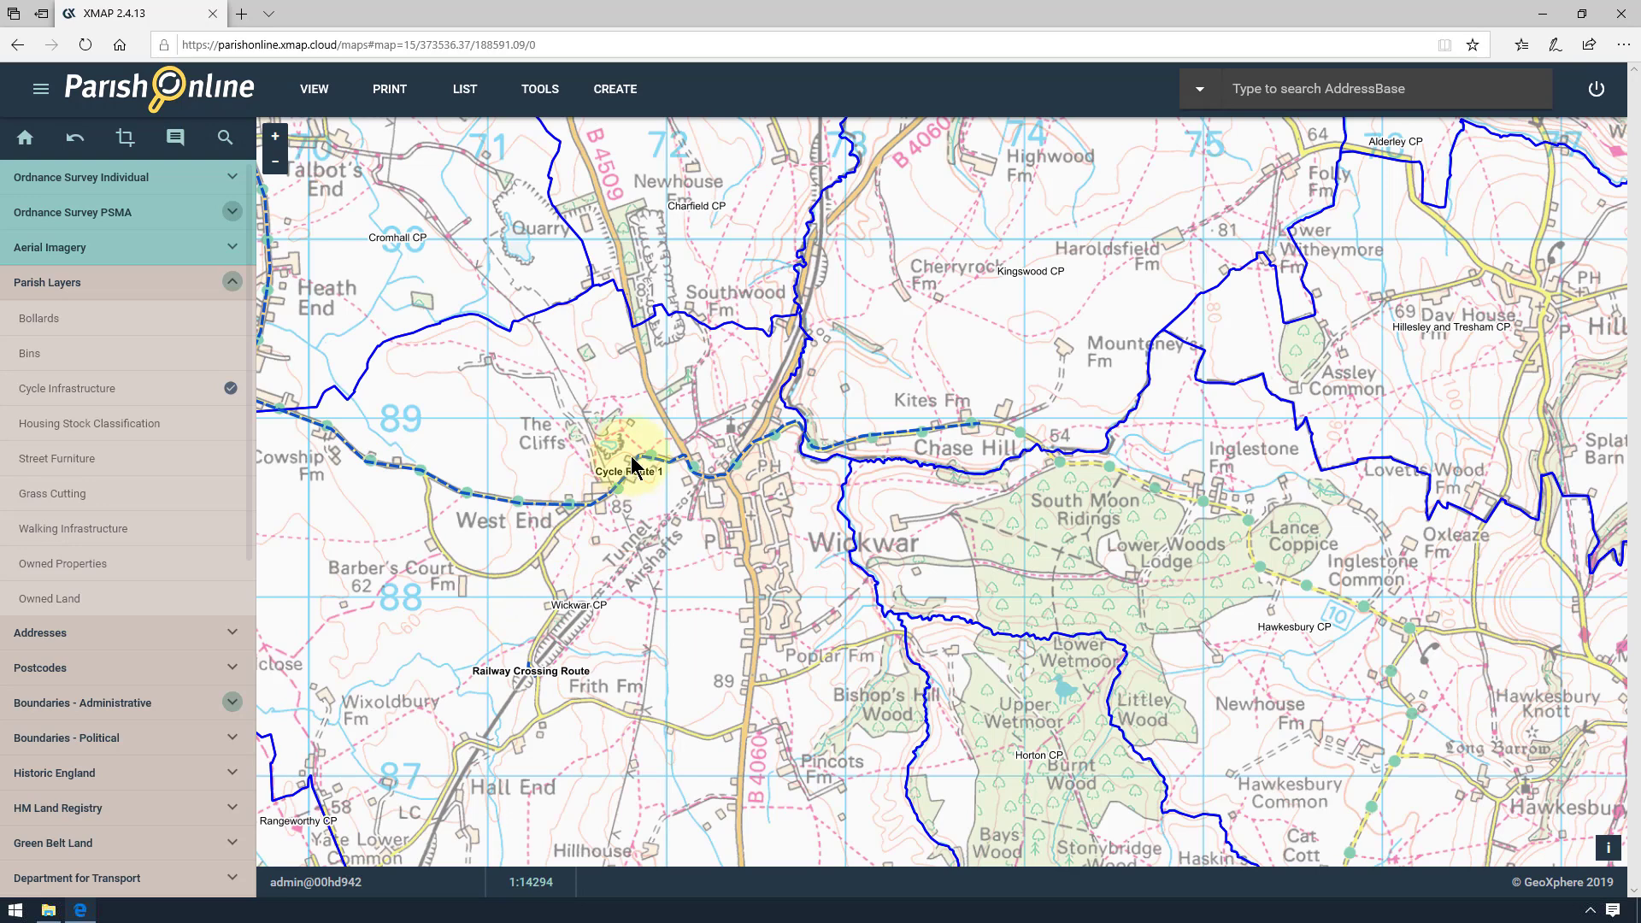
Step: Pan west to Cycle Route 1 near Westend Grove, select it and open it for editing
scroll(704, 476, "up", 5)
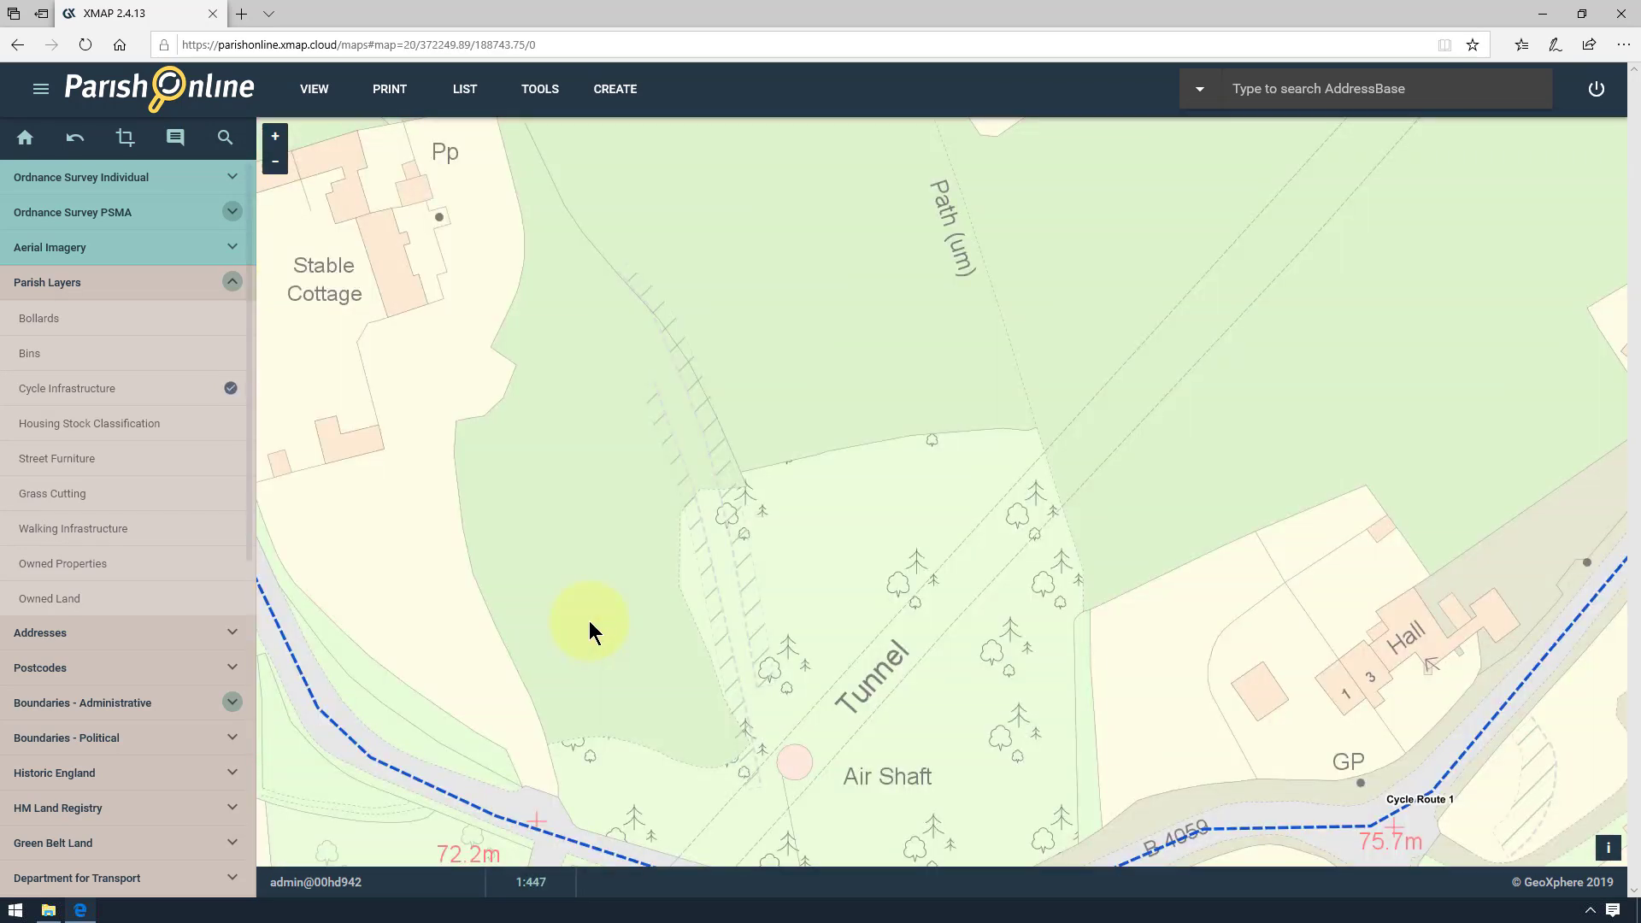
left_click_drag(588, 620, 1244, 653)
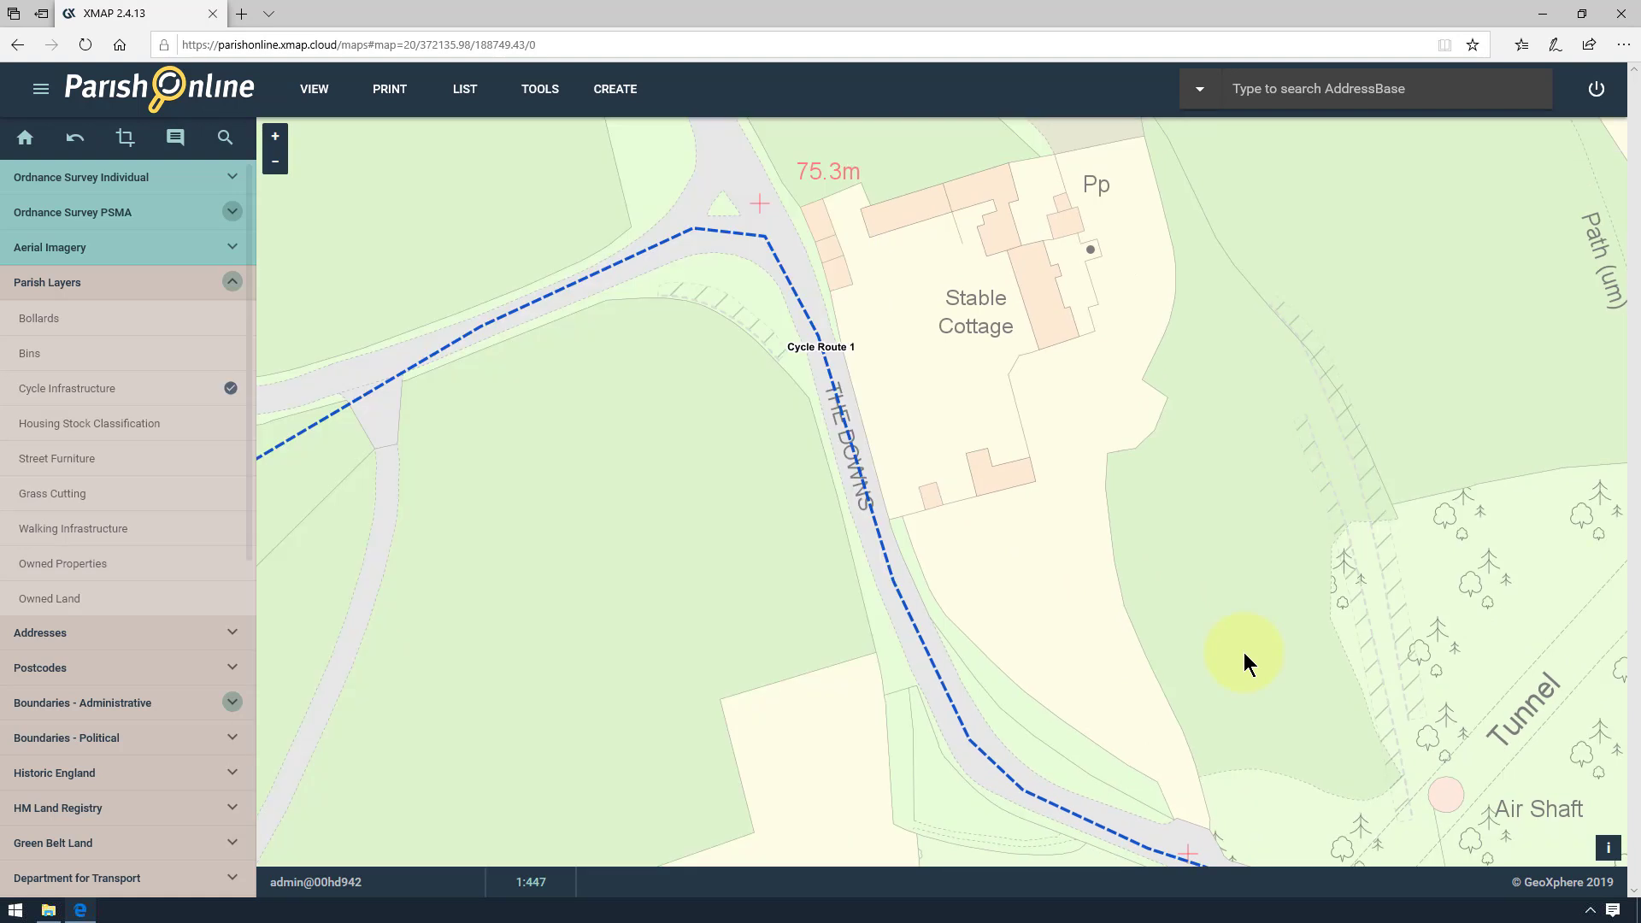
left_click_drag(361, 552, 1208, 548)
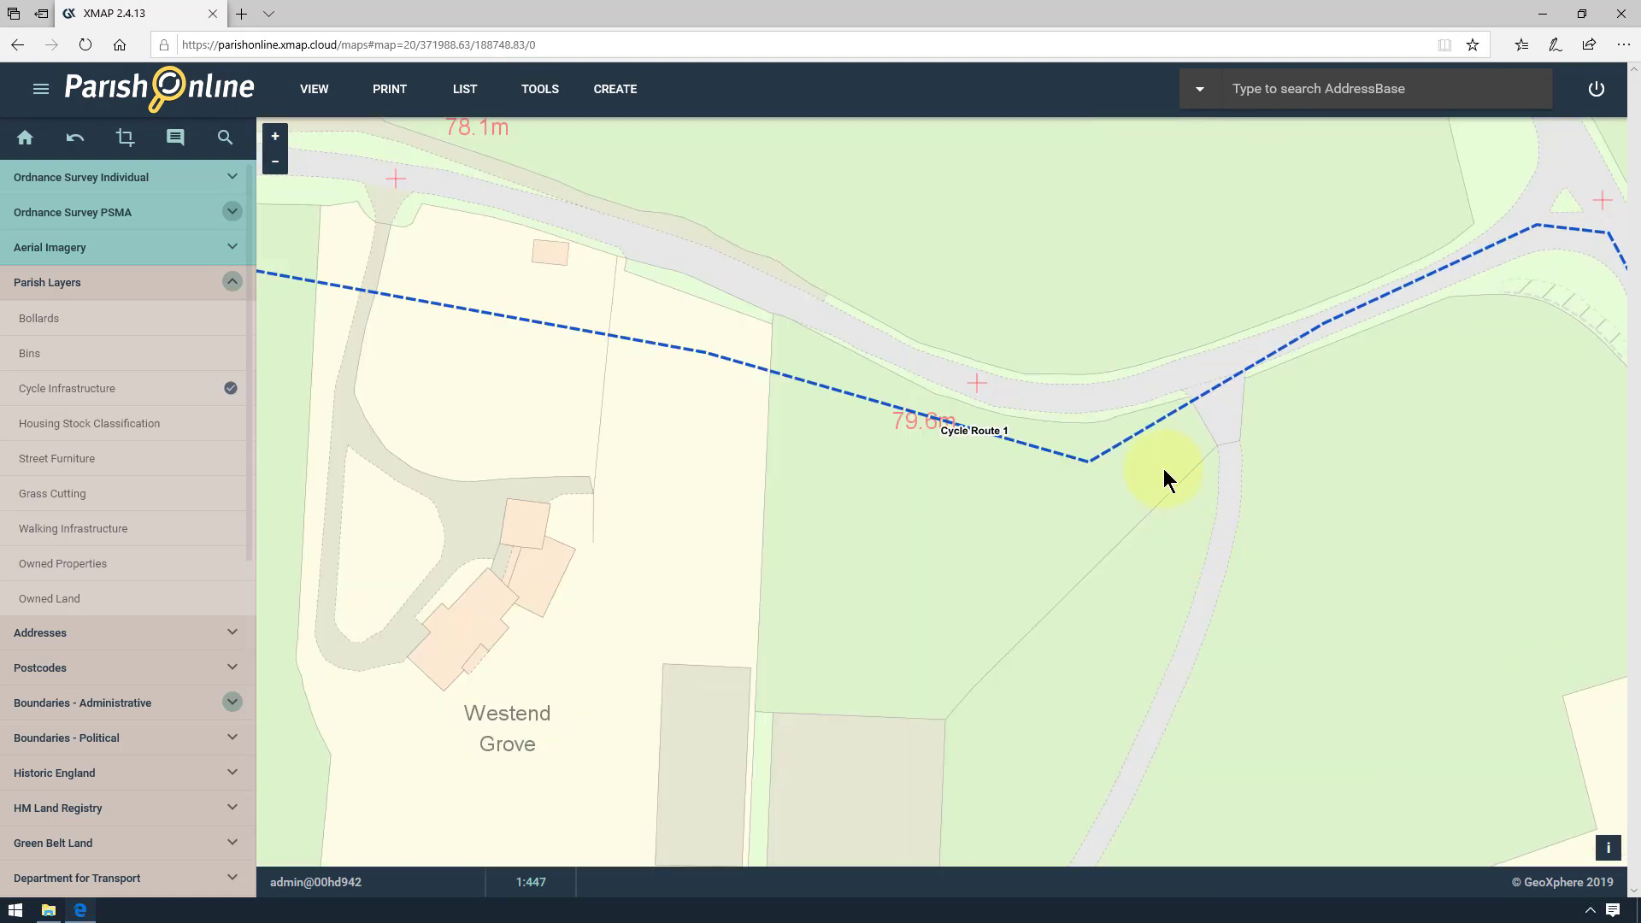
left_click(1156, 420)
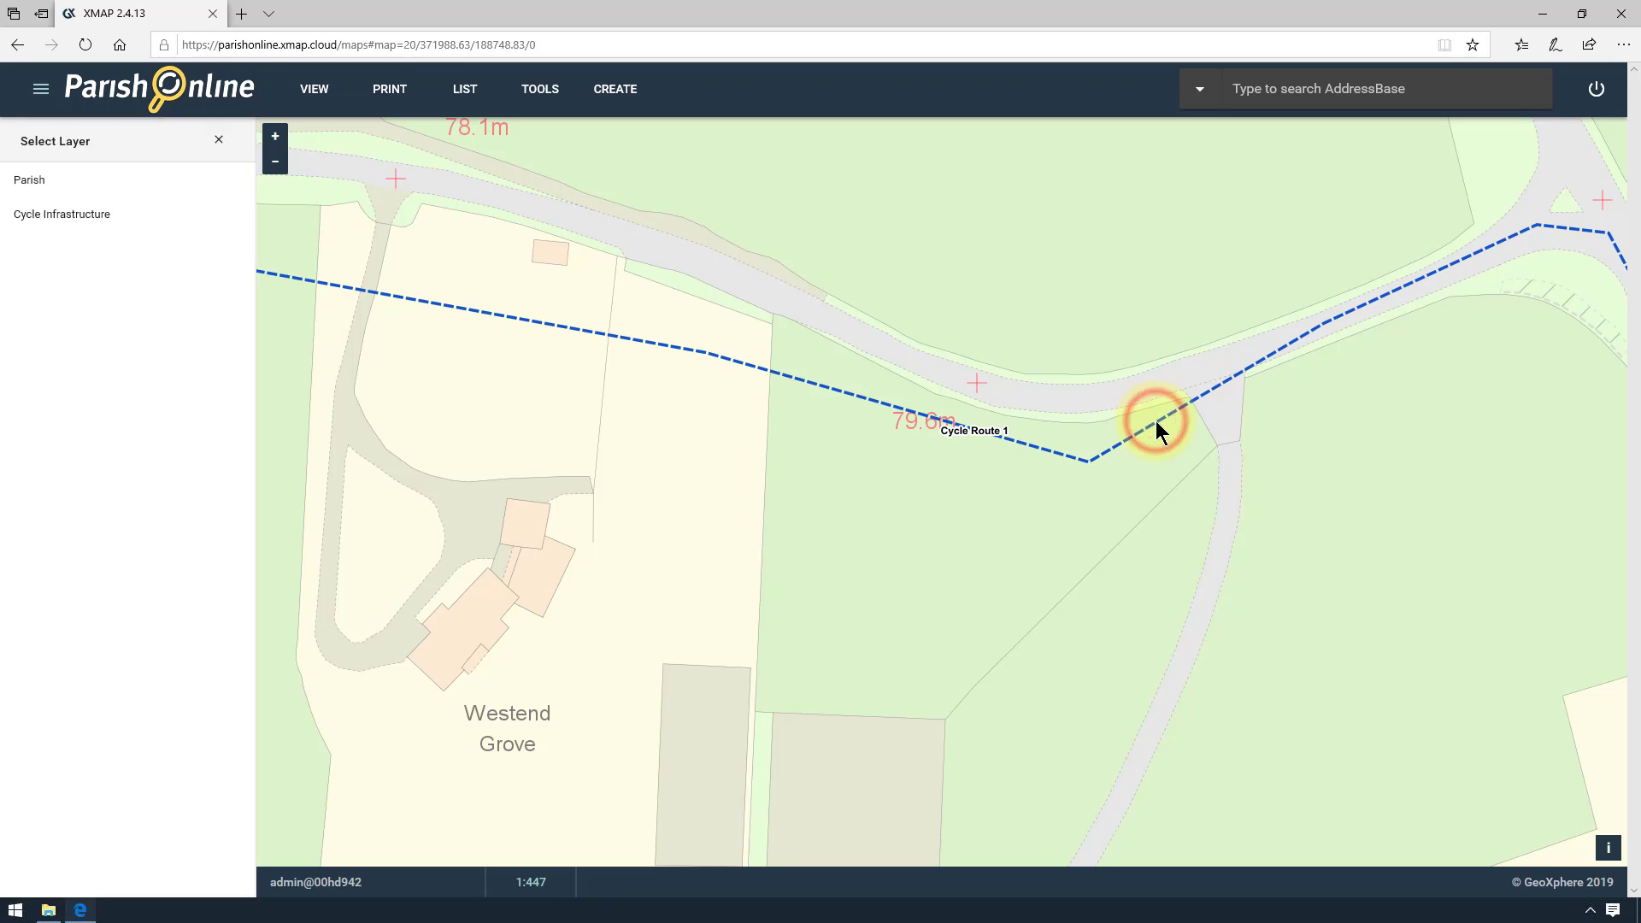
left_click(51, 215)
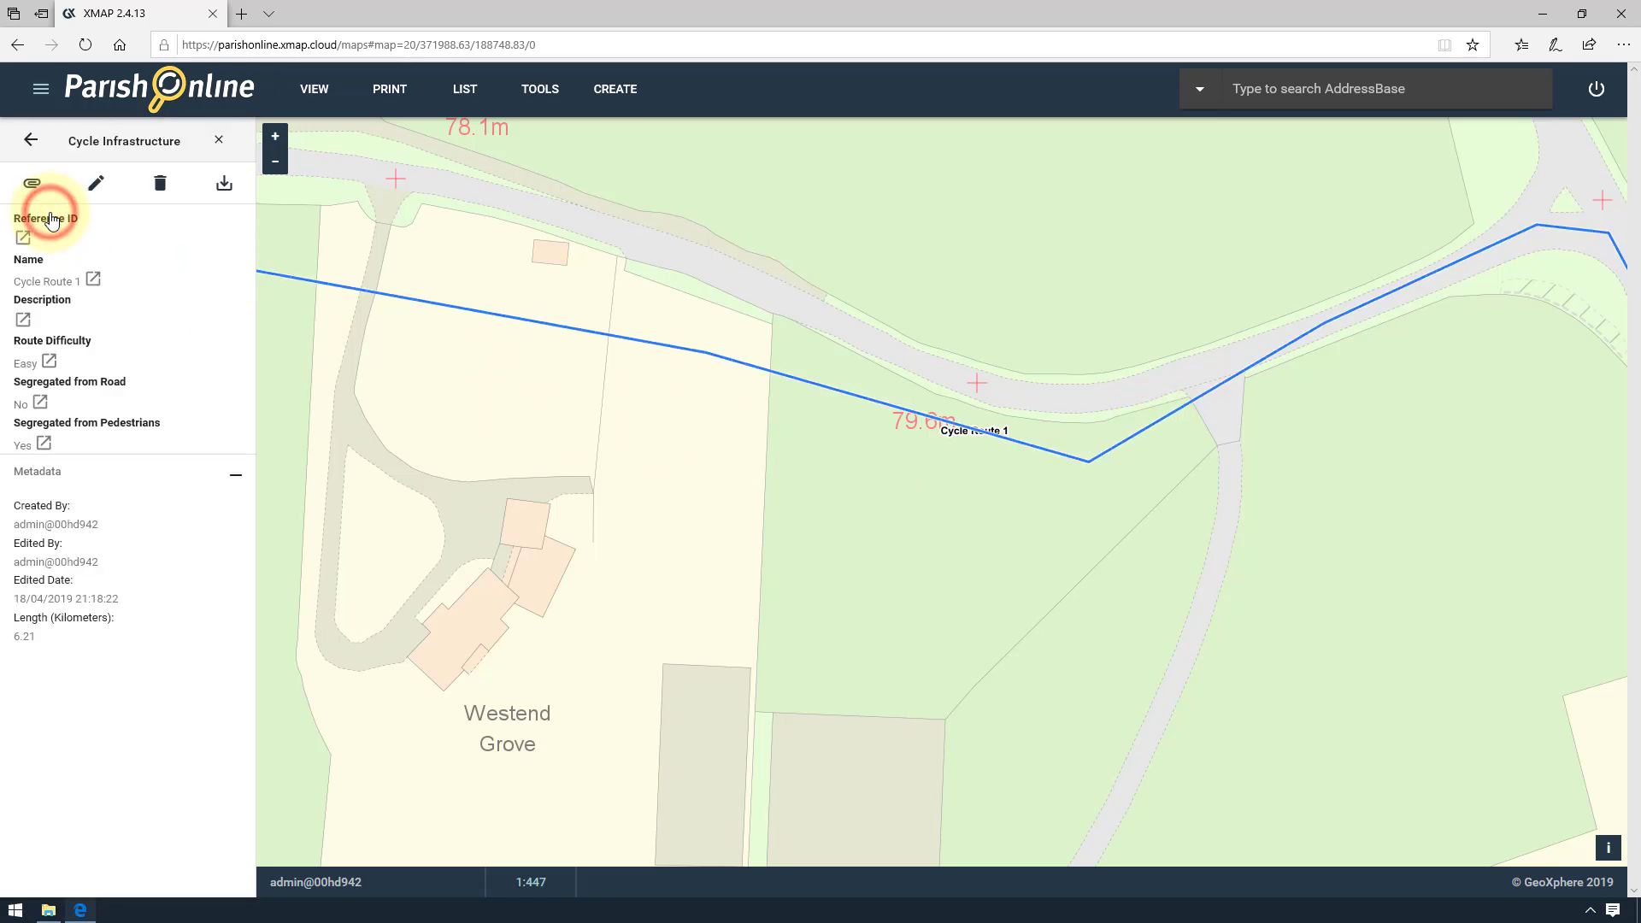
left_click(92, 183)
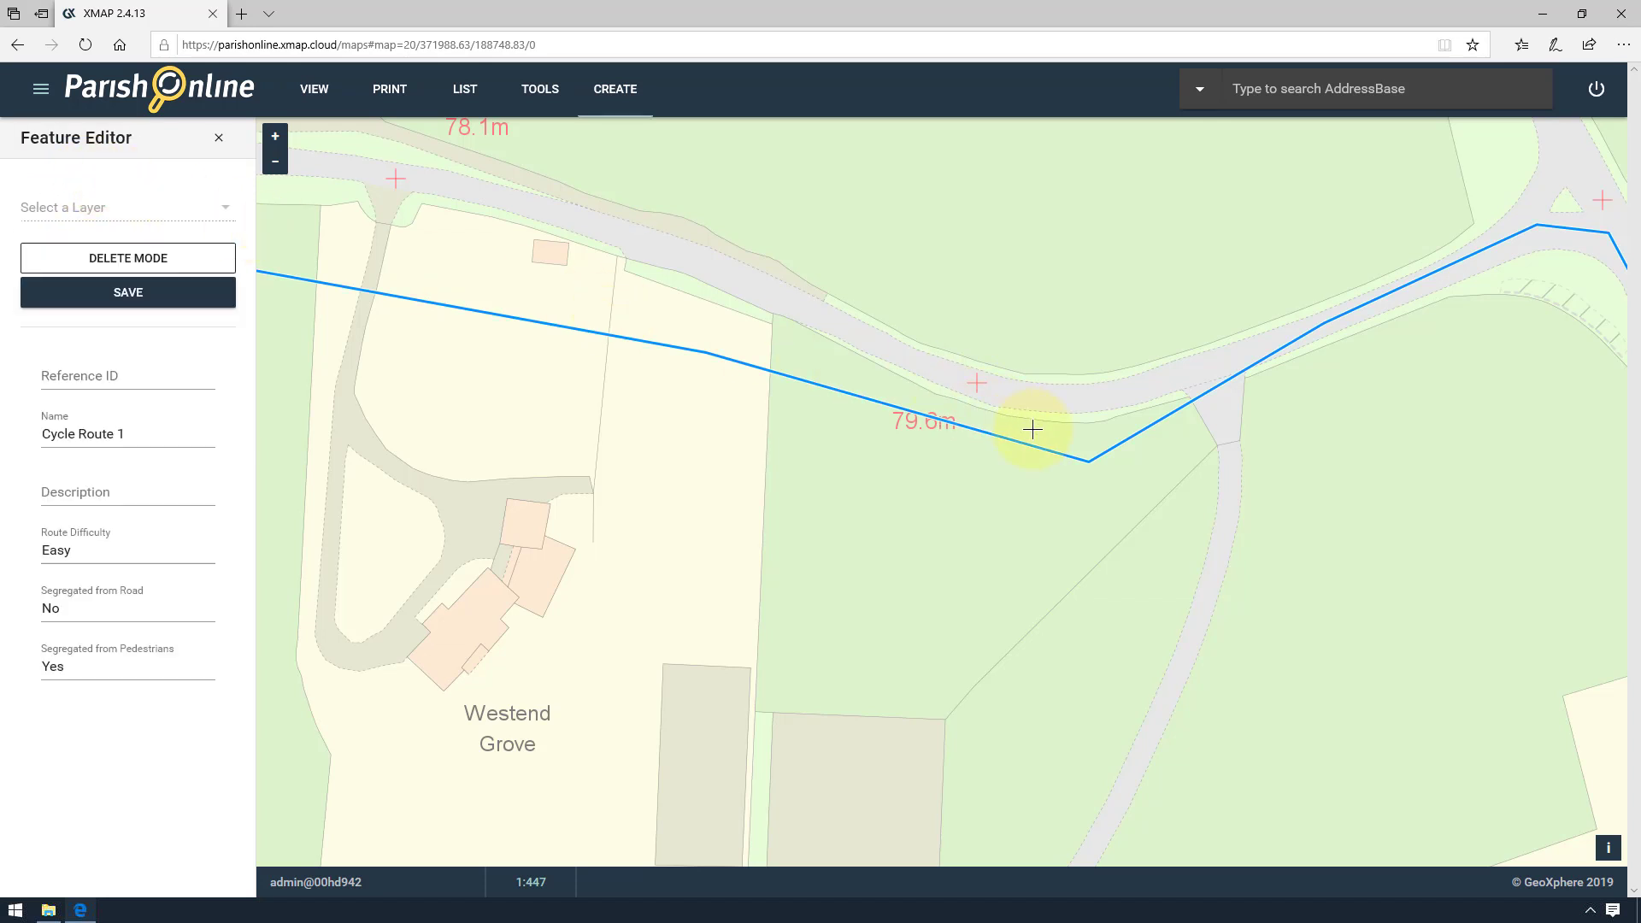
Step: Drag Cycle Route 1's vertices out of the field and onto the road past Westend Grove
left_click_drag(1089, 462, 1110, 395)
left_click_drag(1002, 389, 1003, 396)
left_click_drag(876, 381, 855, 336)
left_click_drag(707, 352, 710, 266)
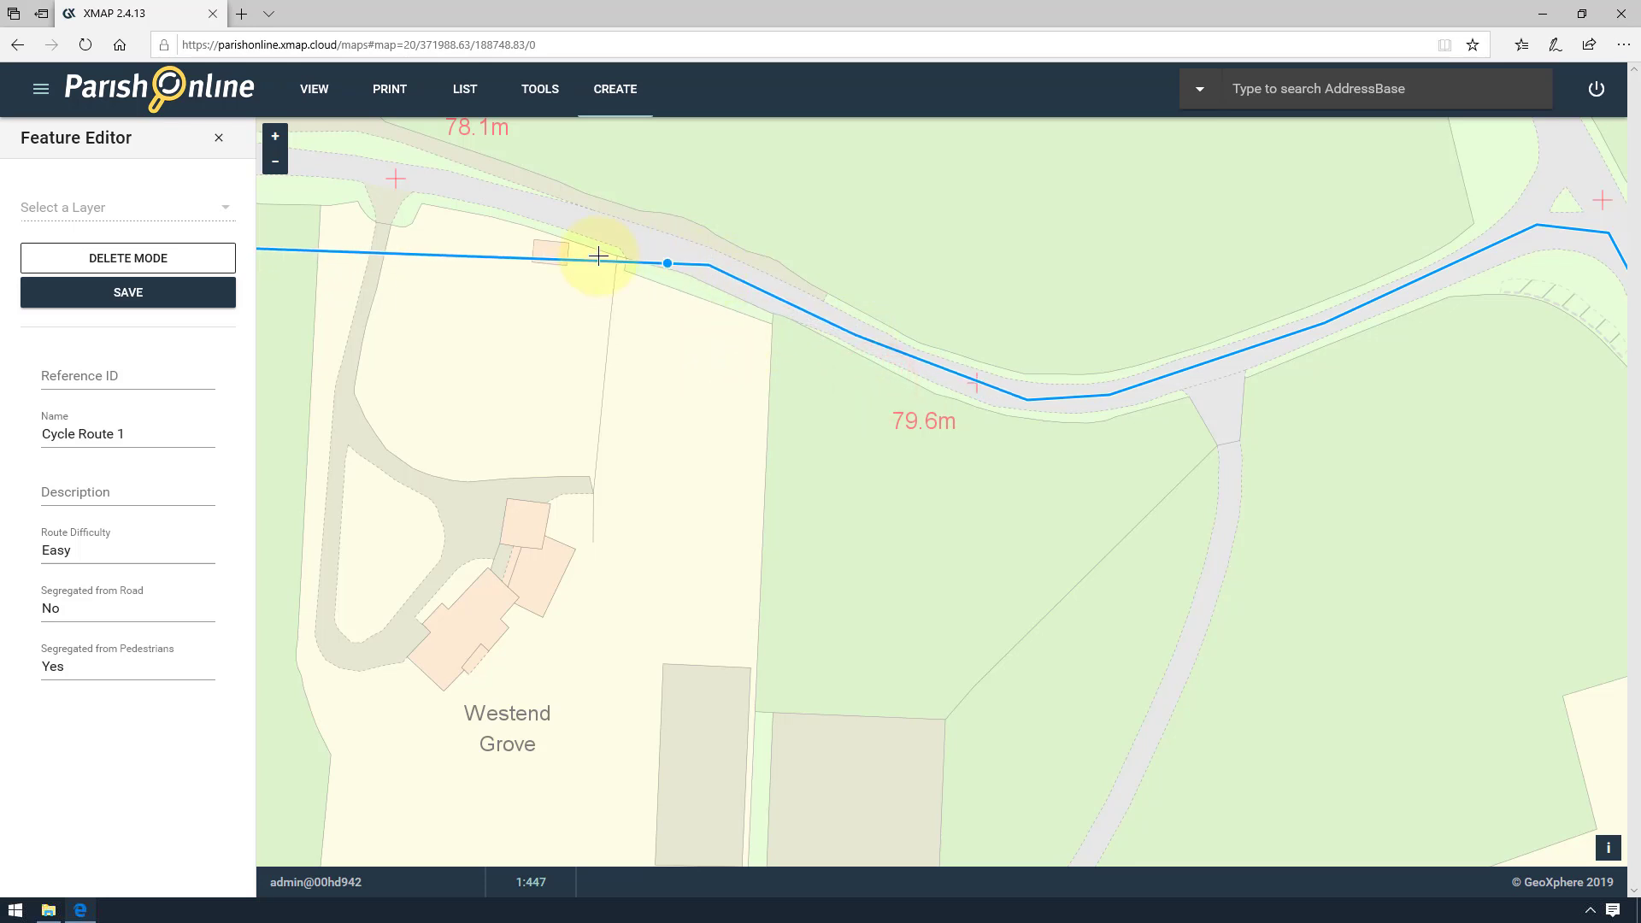
left_click_drag(515, 258, 414, 178)
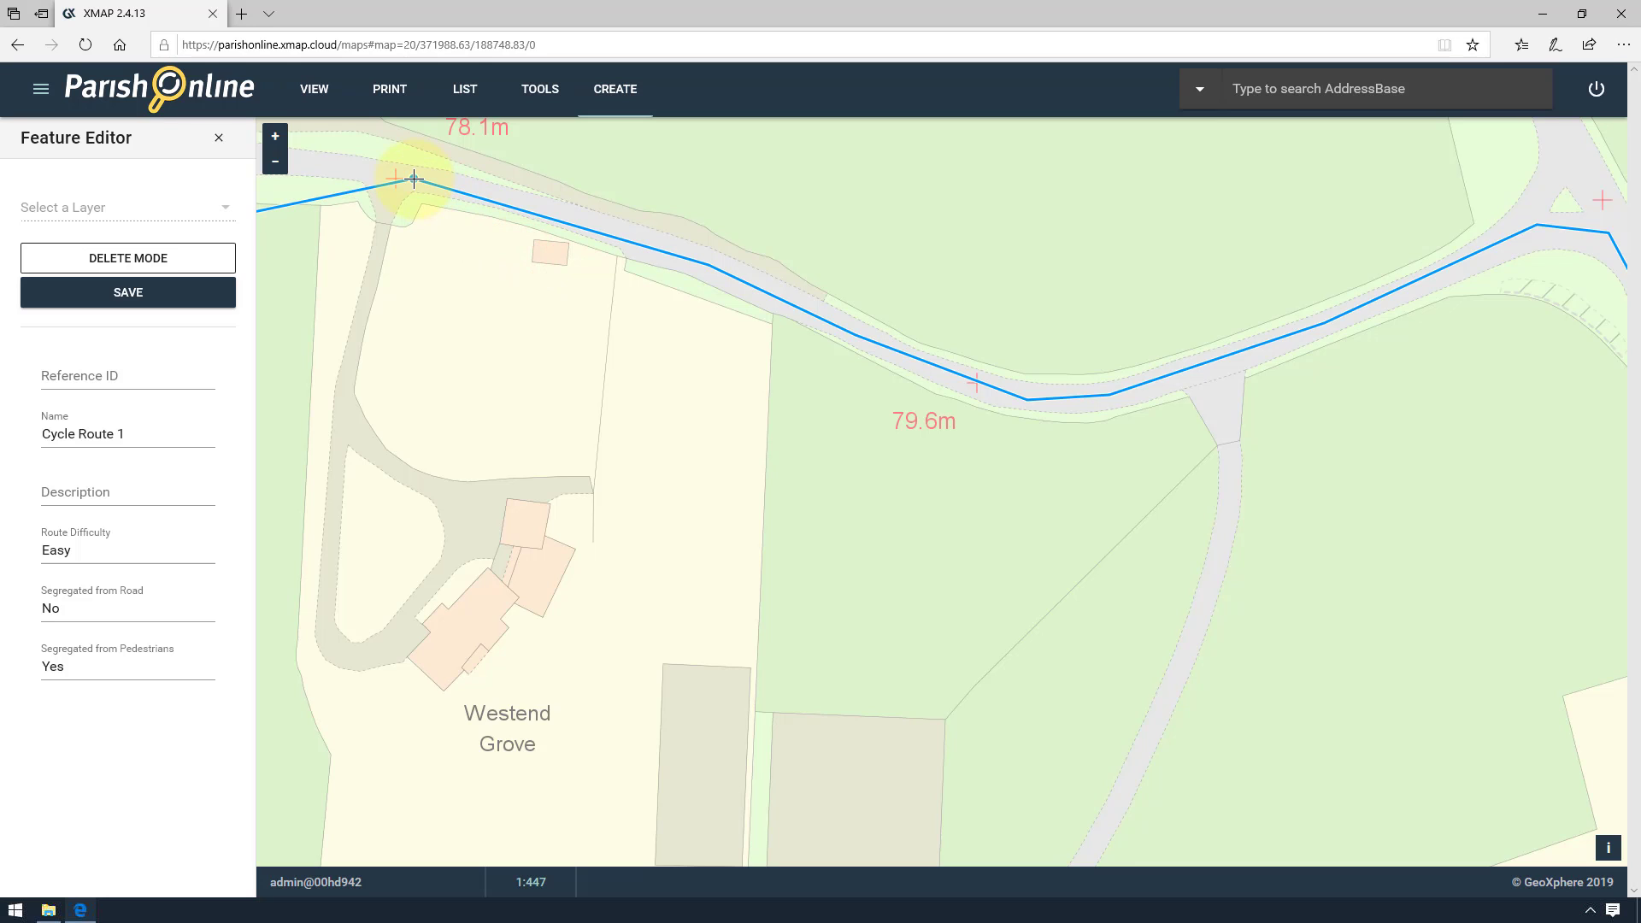
Step: Pull the rest of the route onto the road south-west to its end and save it (6.21 km)
left_click_drag(376, 242, 1015, 401)
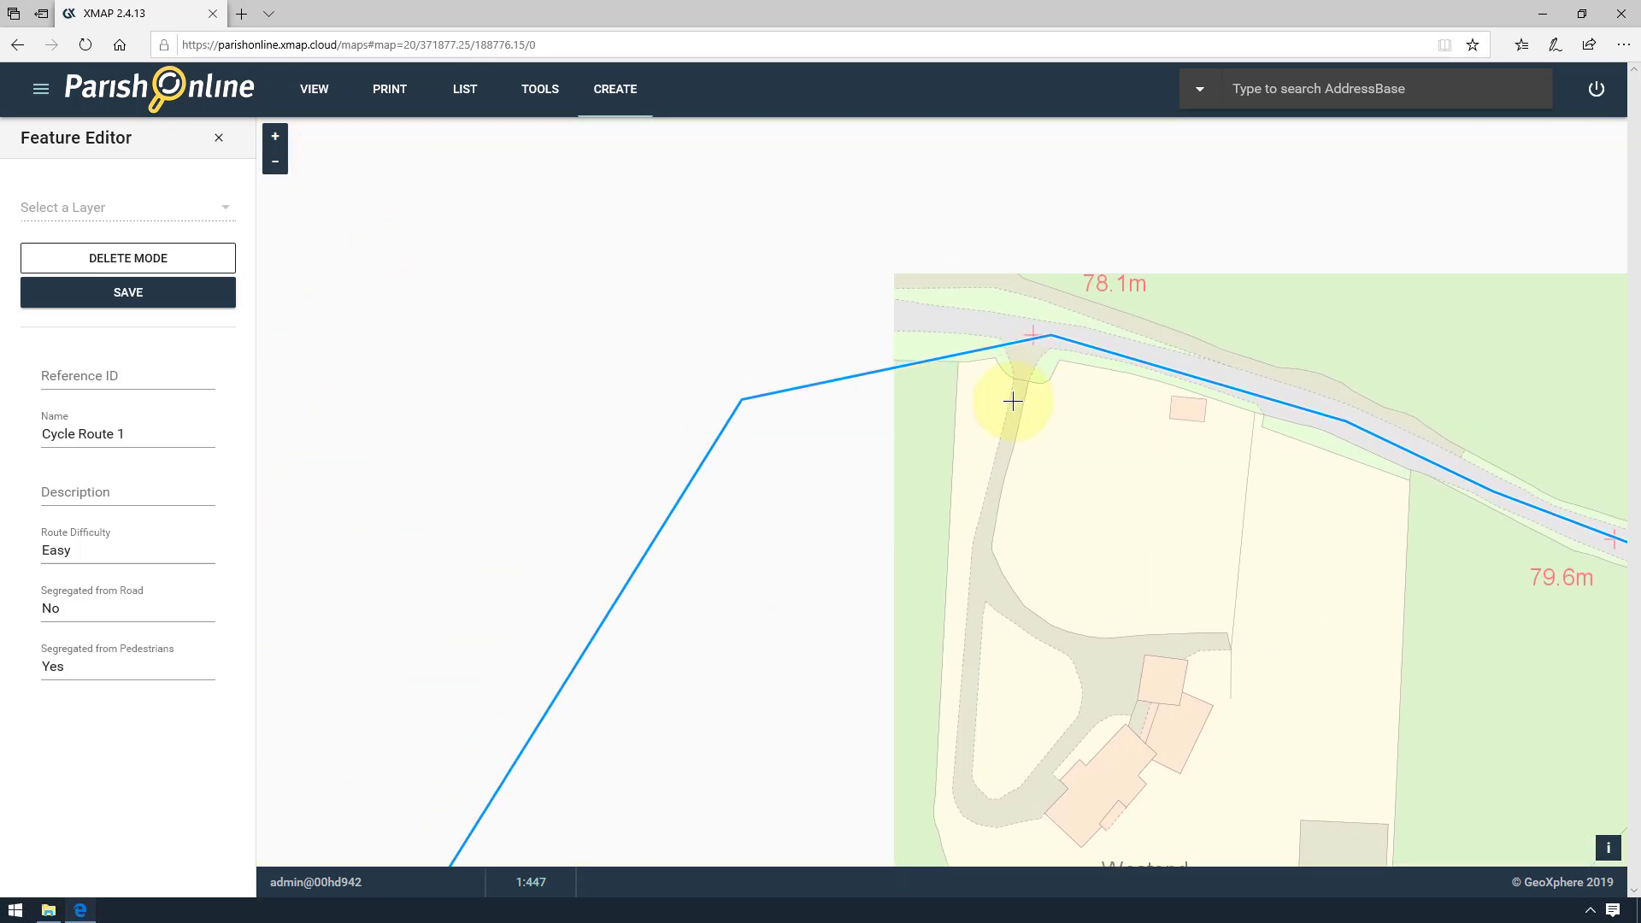
left_click_drag(958, 355, 902, 316)
left_click_drag(799, 368, 650, 365)
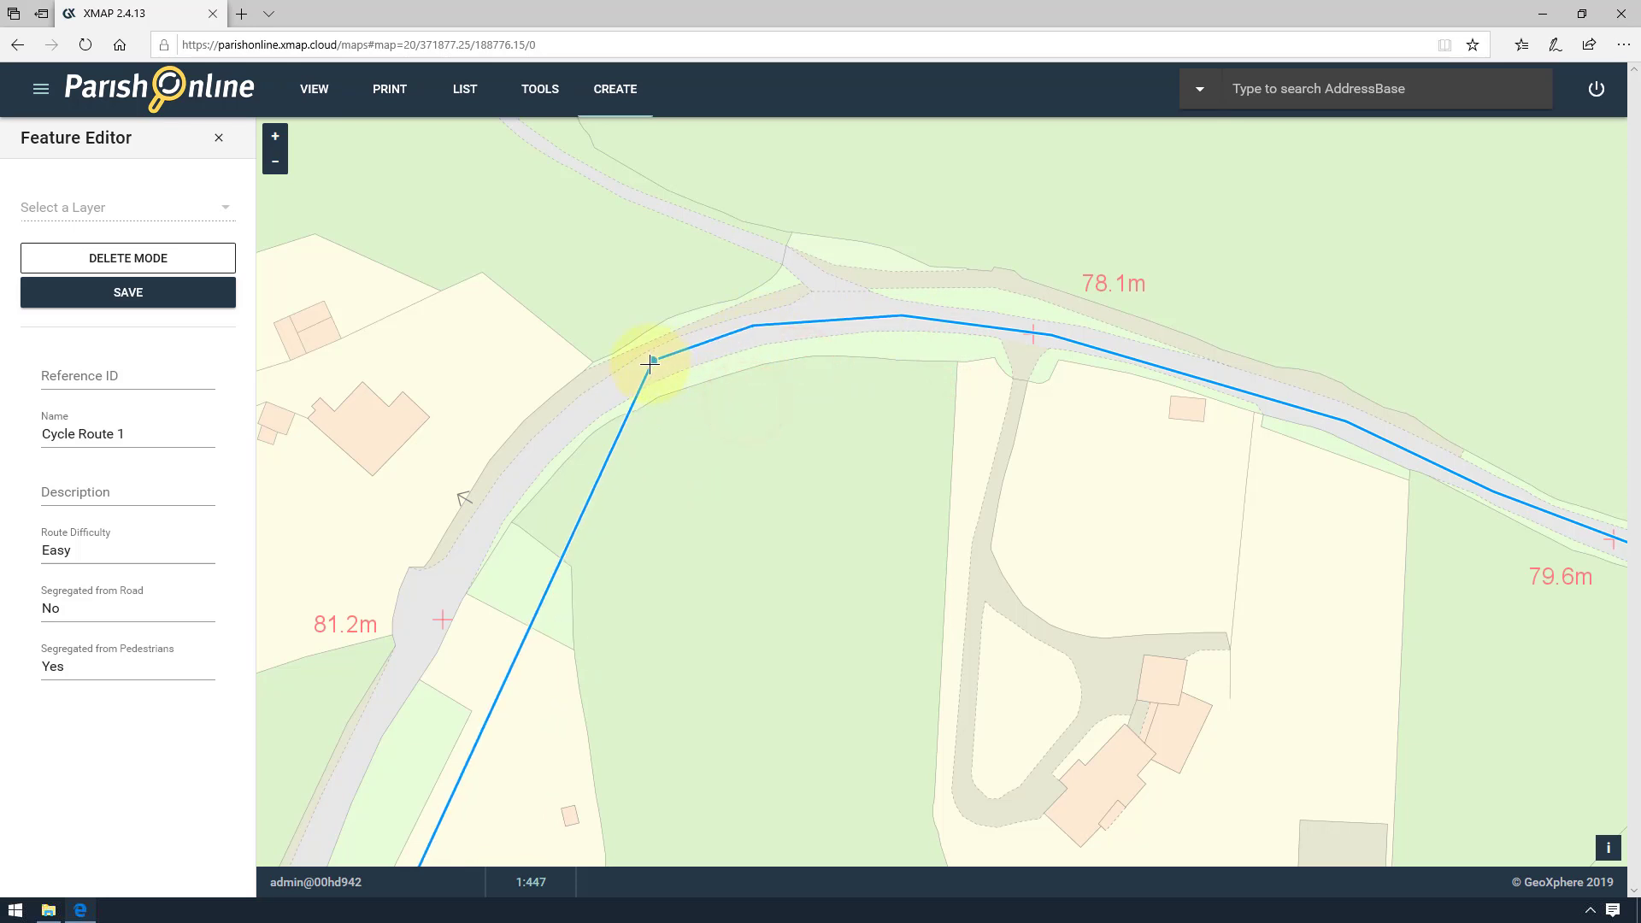
left_click_drag(584, 458, 526, 459)
left_click_drag(472, 616, 426, 630)
left_click_drag(386, 826, 330, 807)
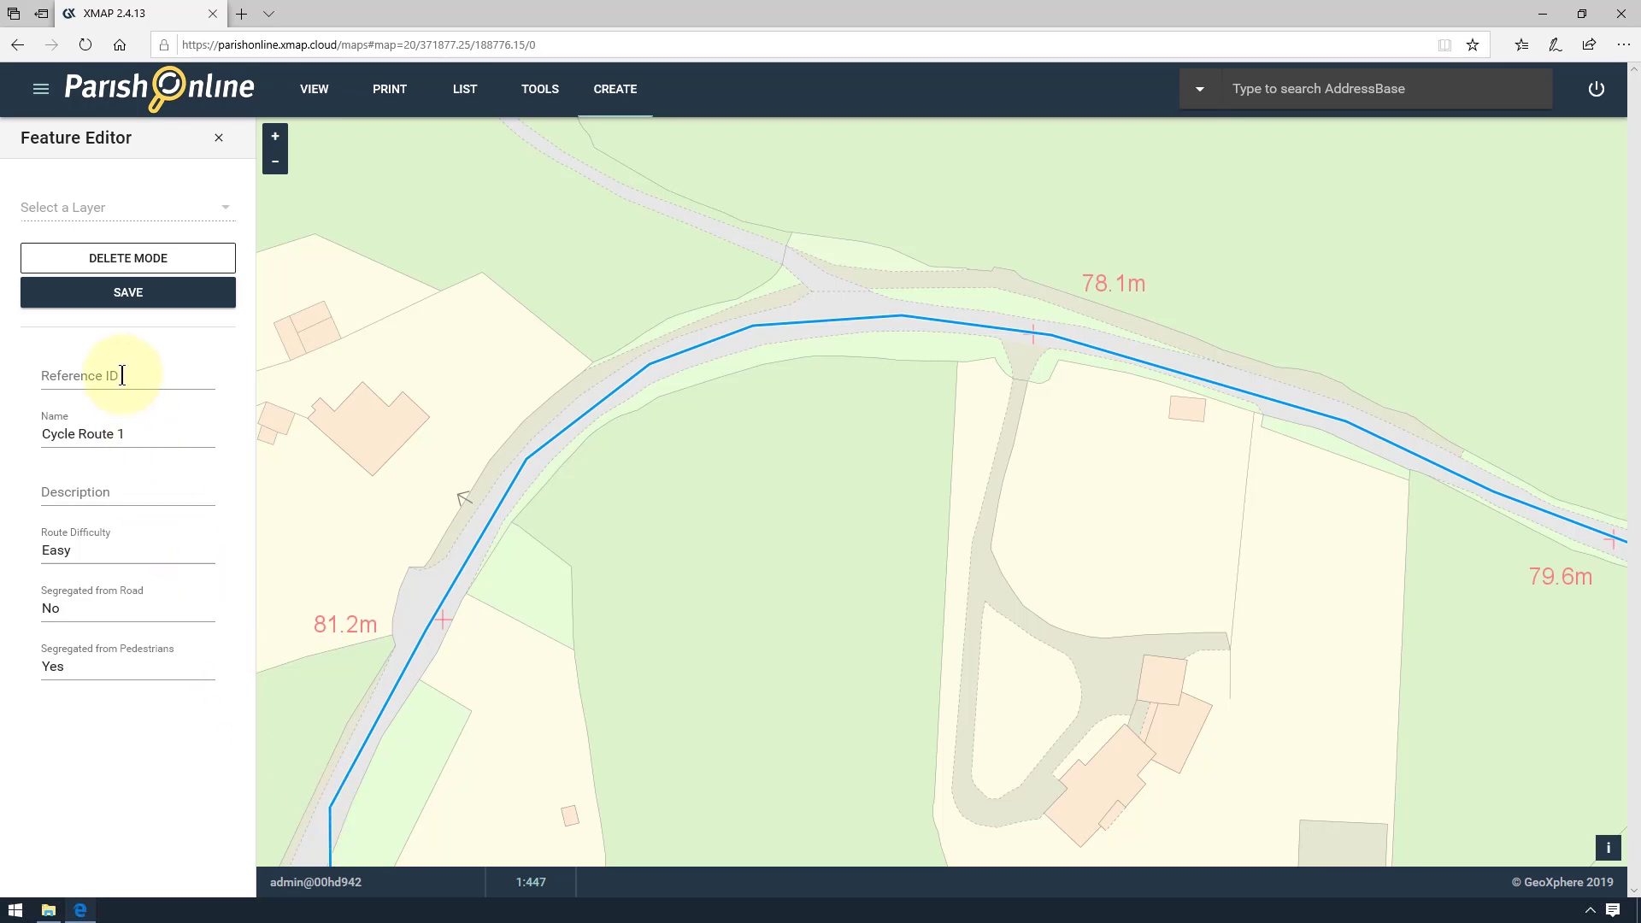
left_click(122, 293)
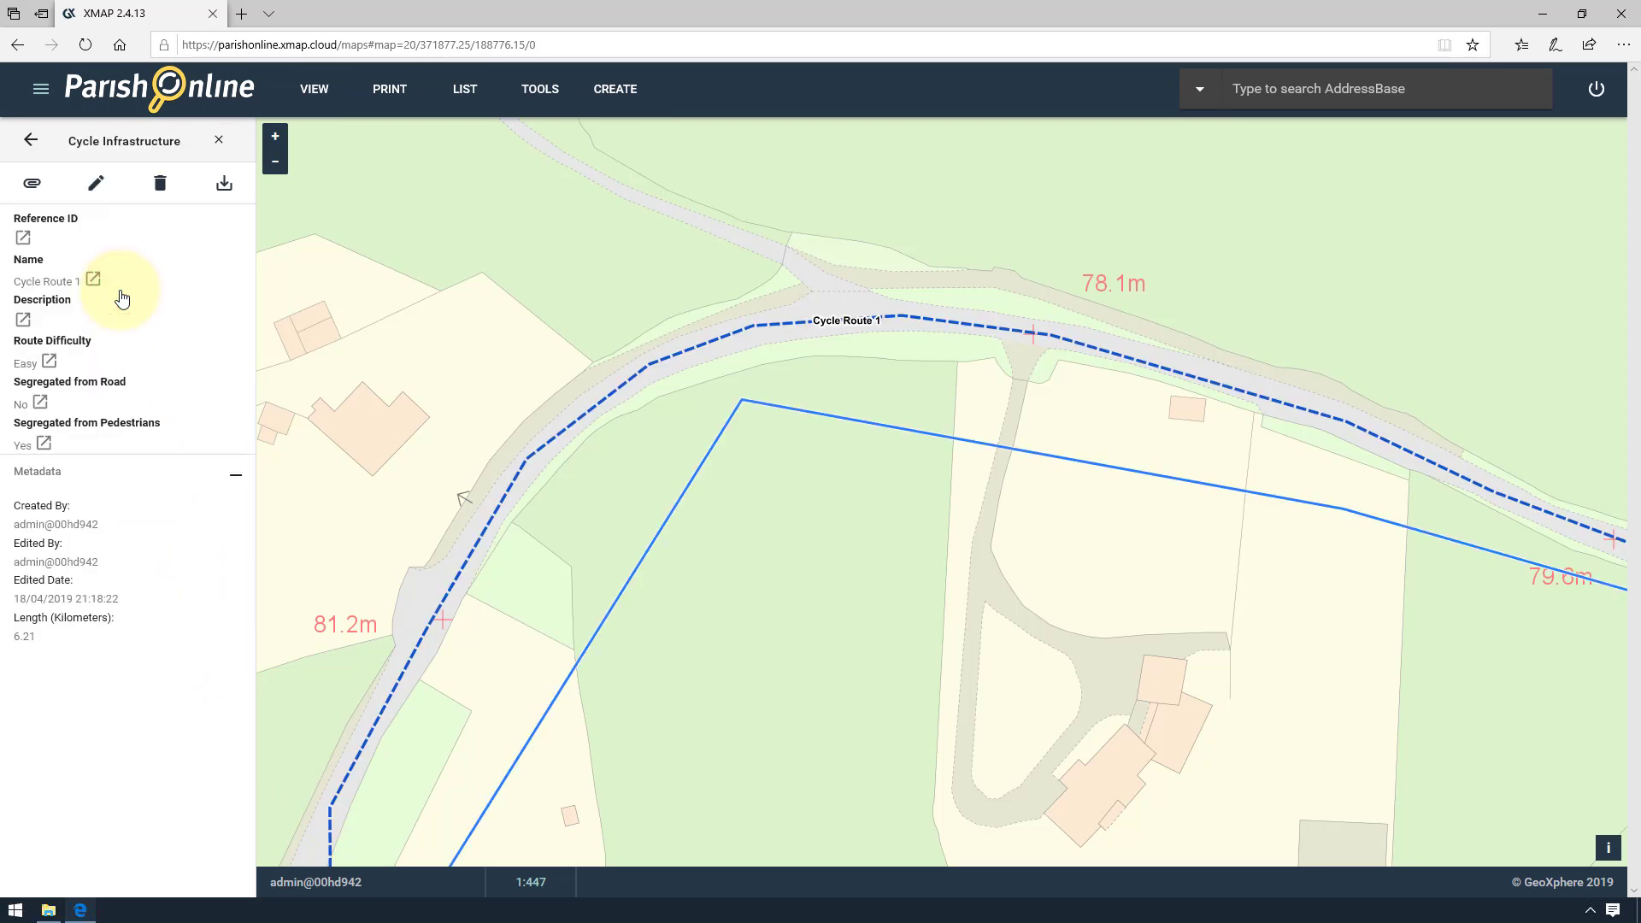
Step: Close the route details, turn on Housing Stock Classification, and zoom to houses north of the 1970's parcel
left_click(218, 140)
scroll(467, 357, "down", 4)
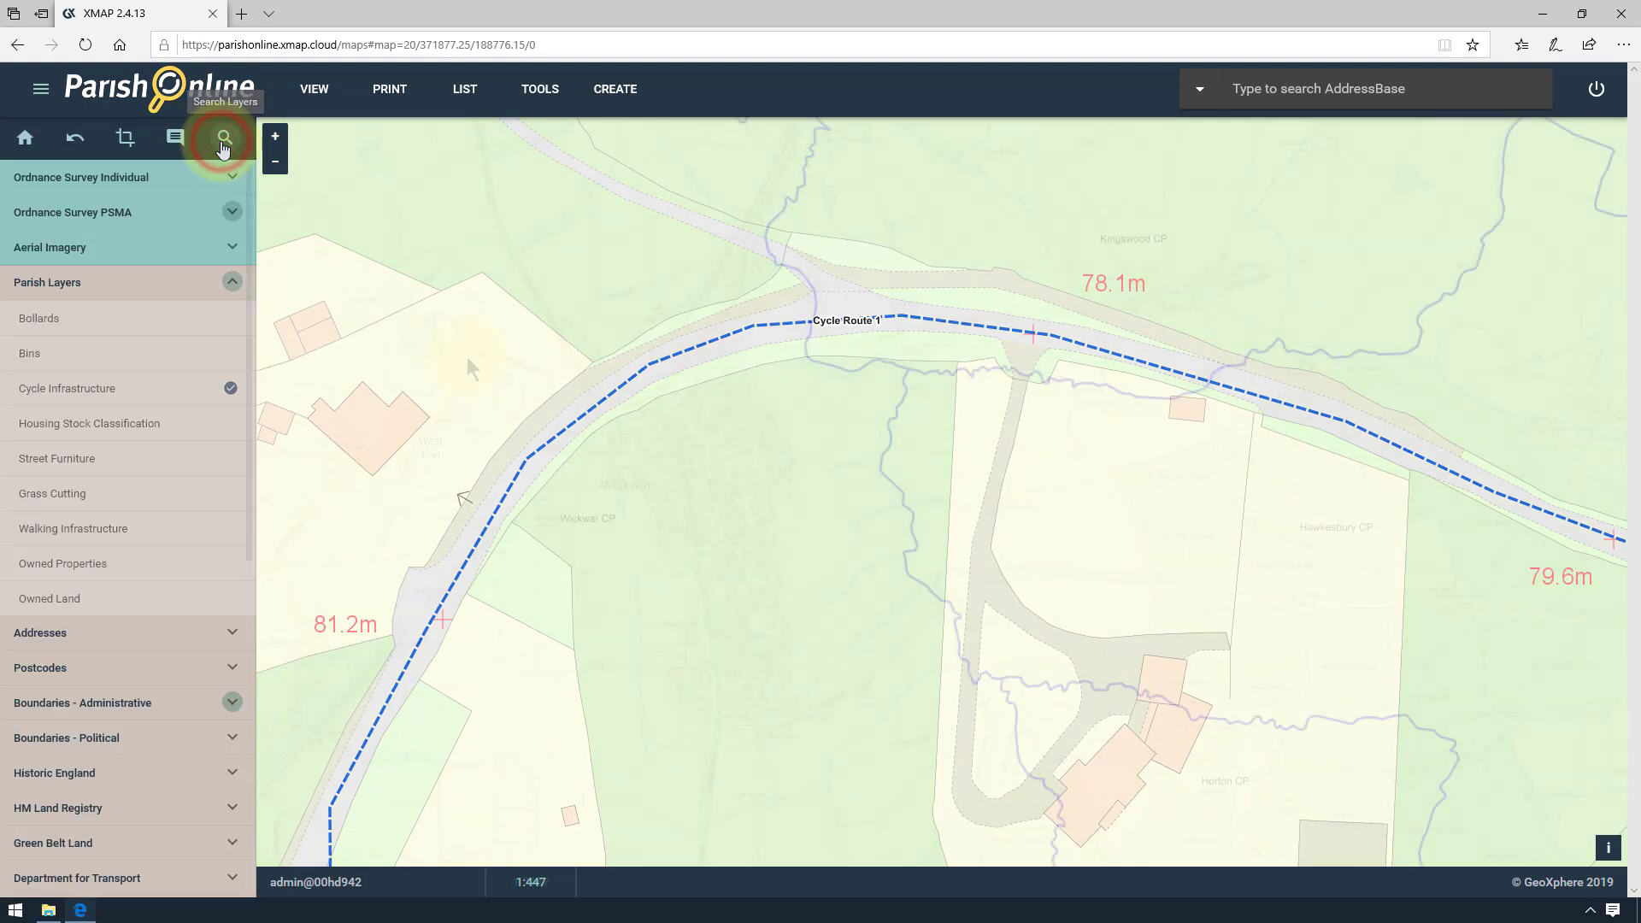
left_click(95, 432)
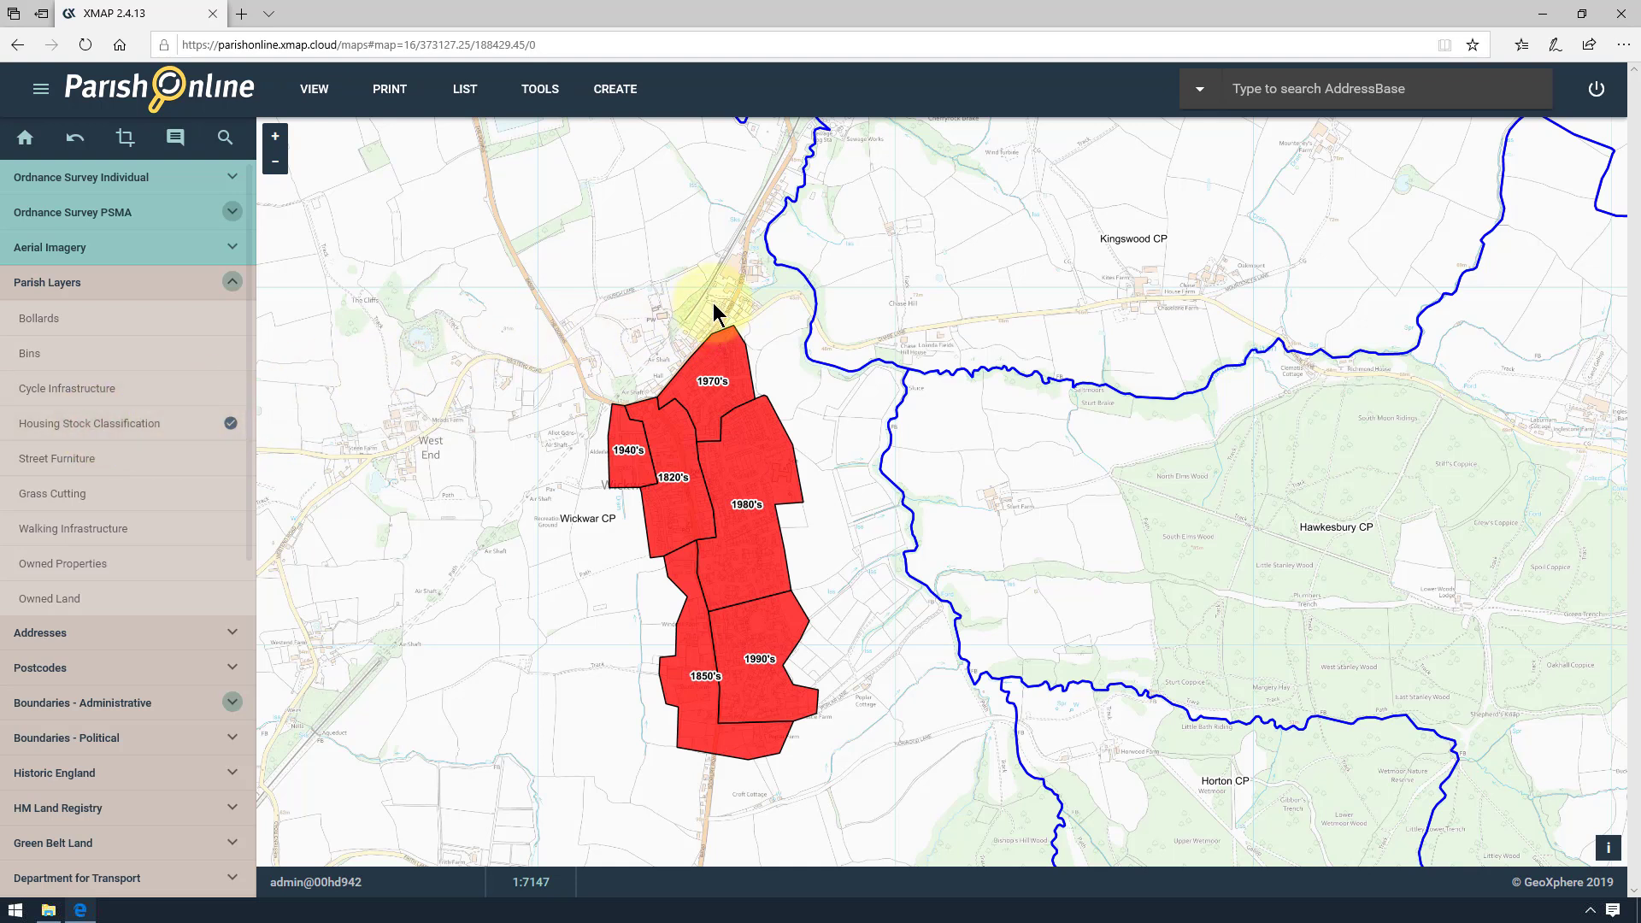
scroll(714, 306, "up", 3)
scroll(713, 351, "up", 1)
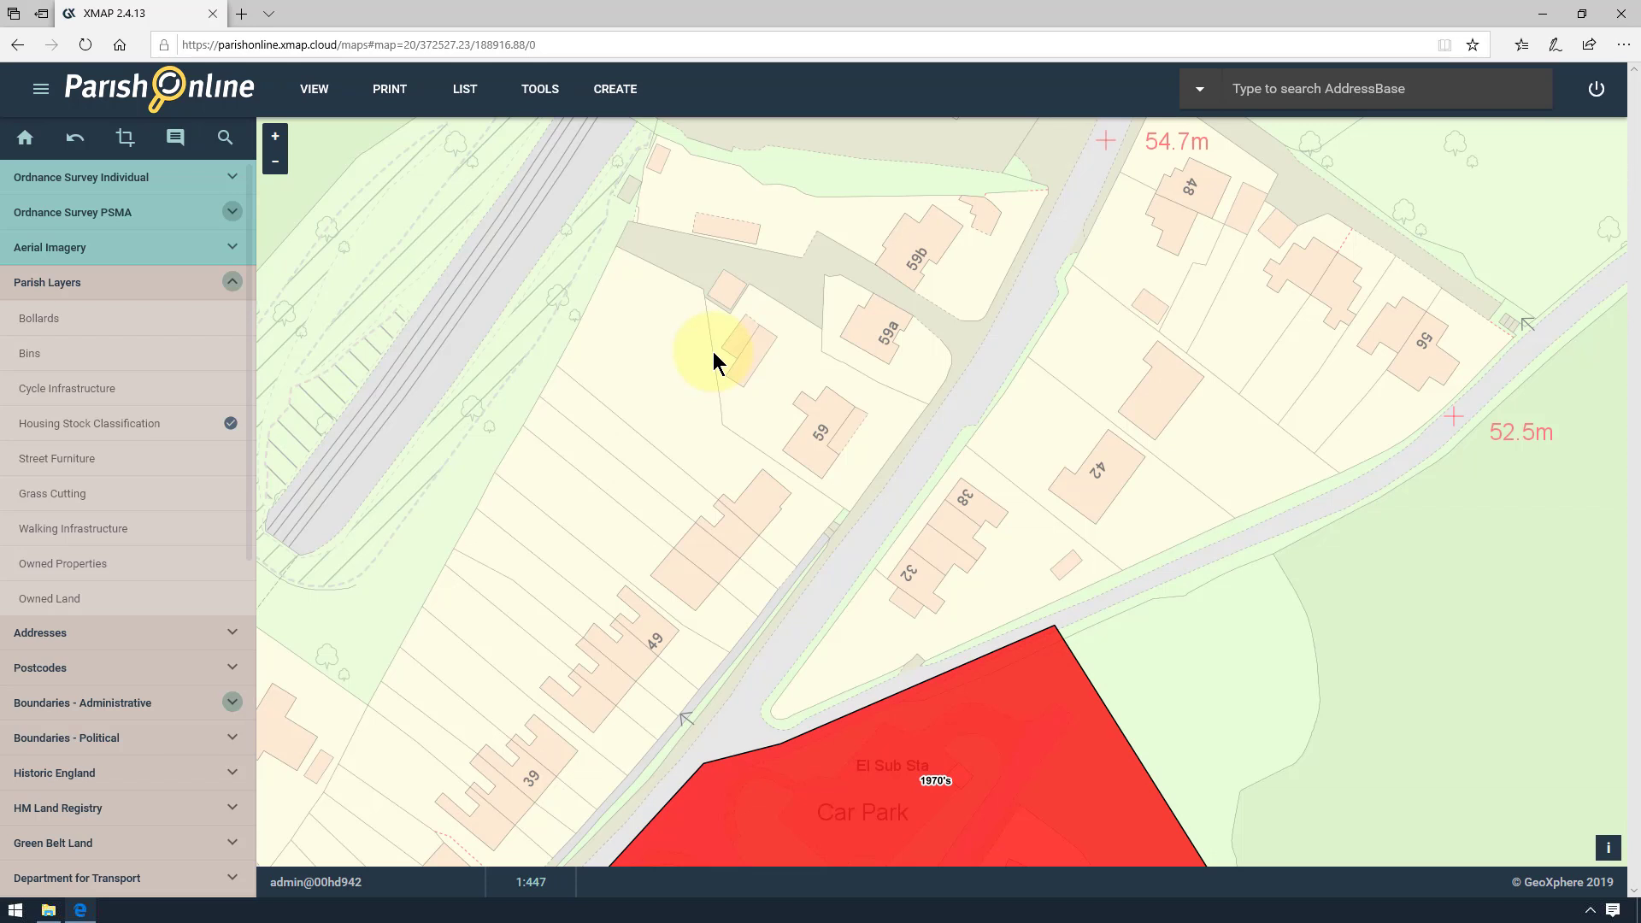
left_click_drag(1117, 430, 866, 489)
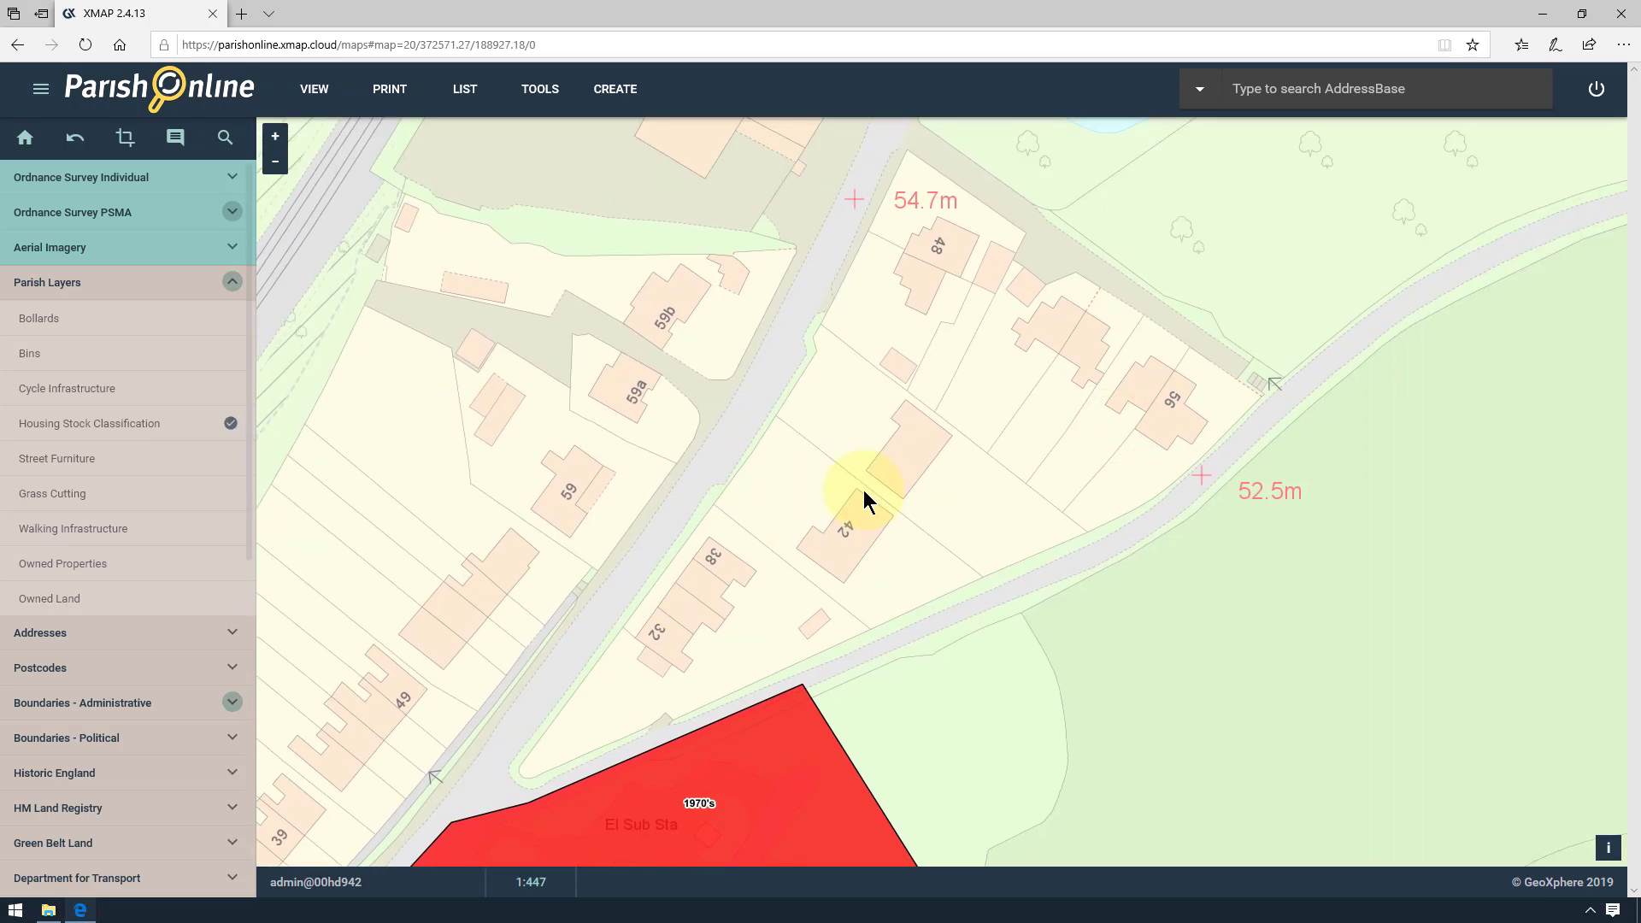
Step: Start a new feature on the Housing Stock Classification layer
left_click(609, 91)
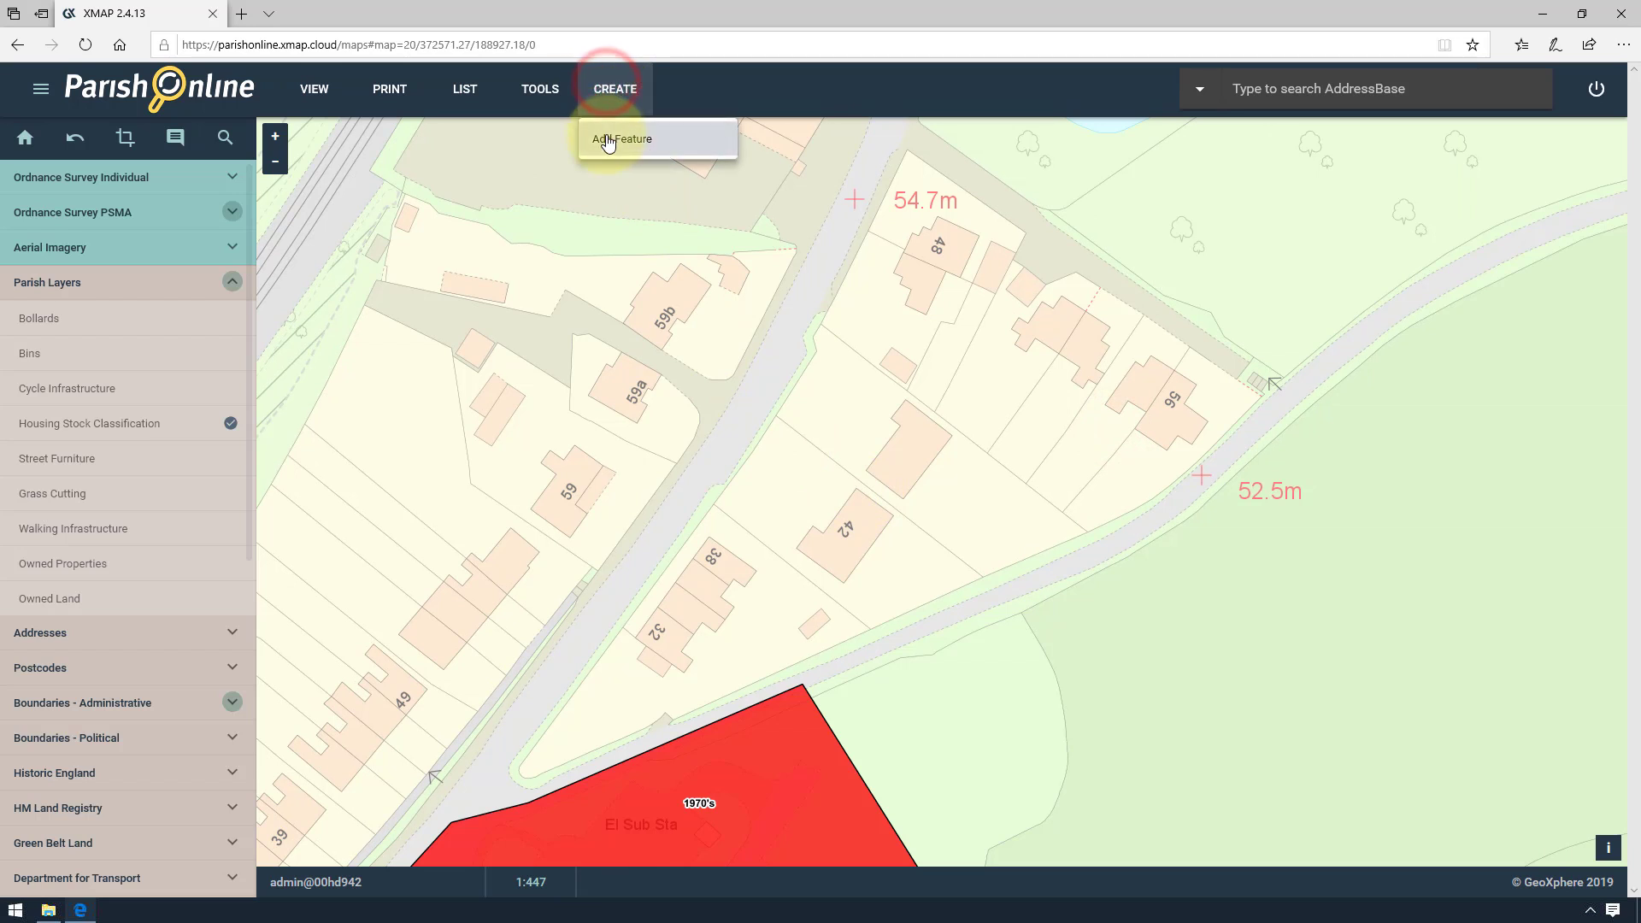
left_click(605, 136)
left_click(80, 282)
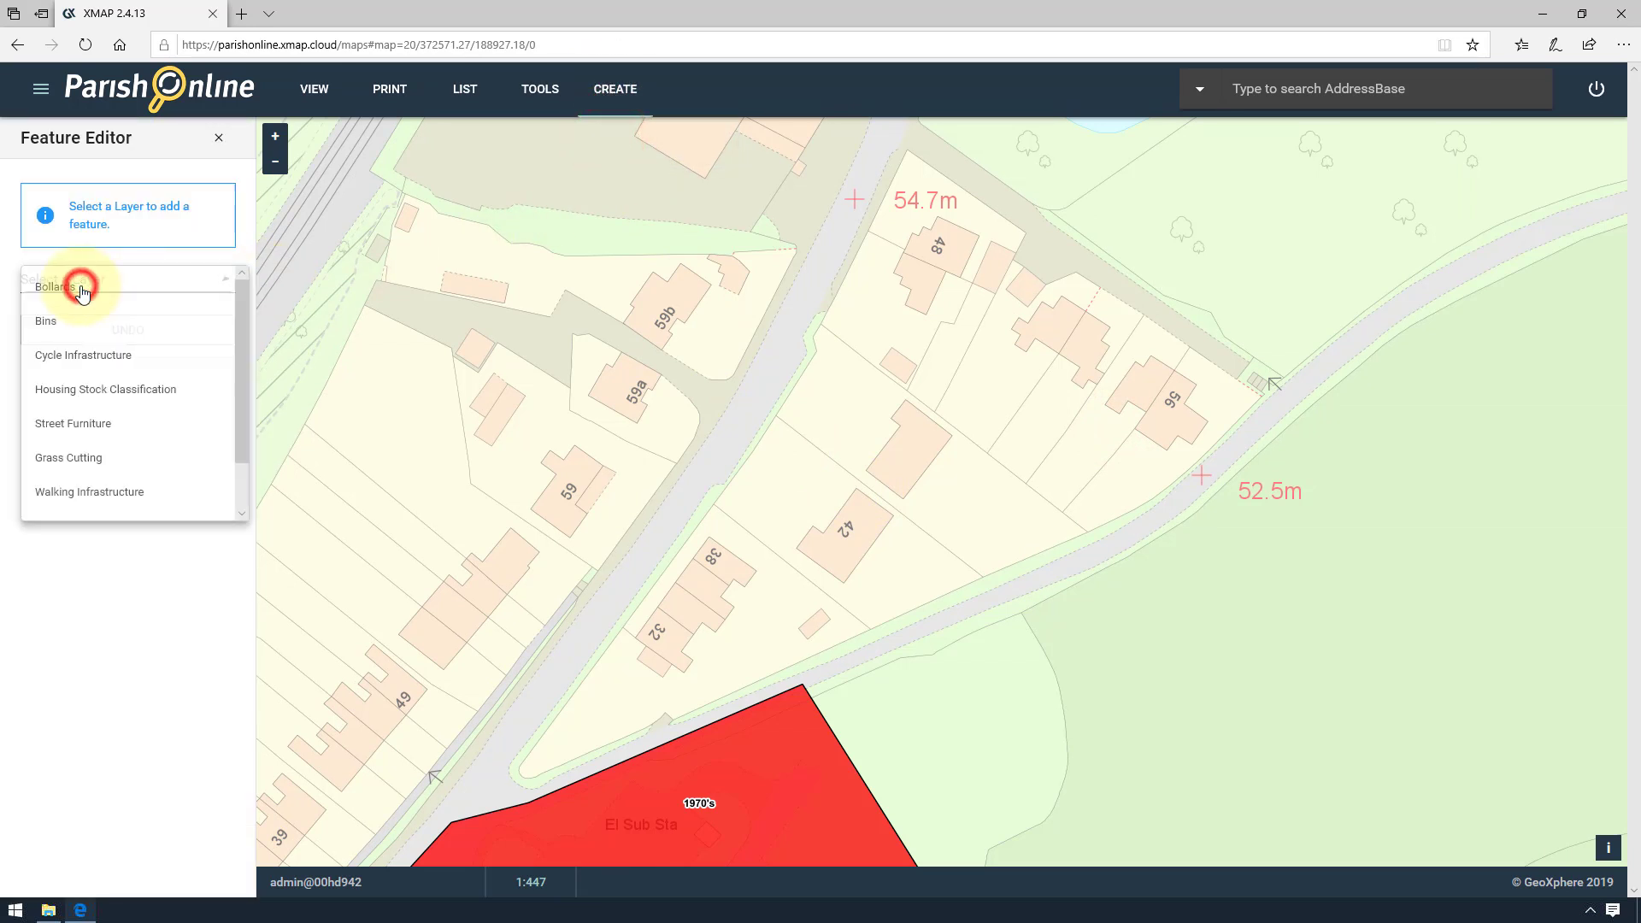
left_click(109, 391)
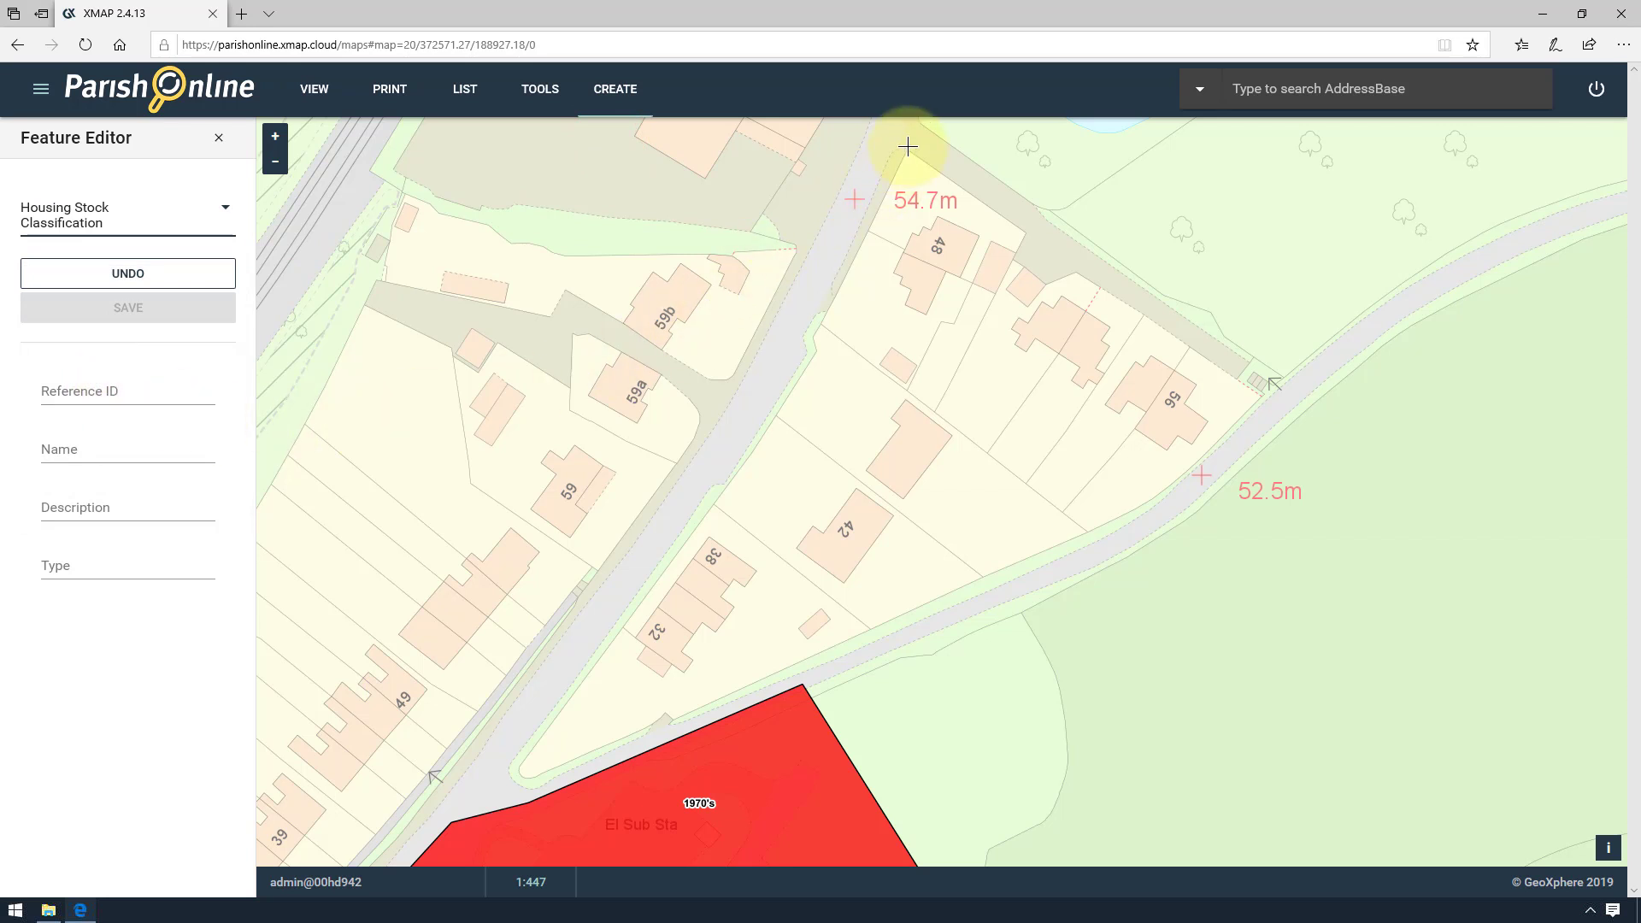
Step: Outline the triangular block between the two roads north of the car park as a polygon
left_click(907, 147)
left_click(803, 362)
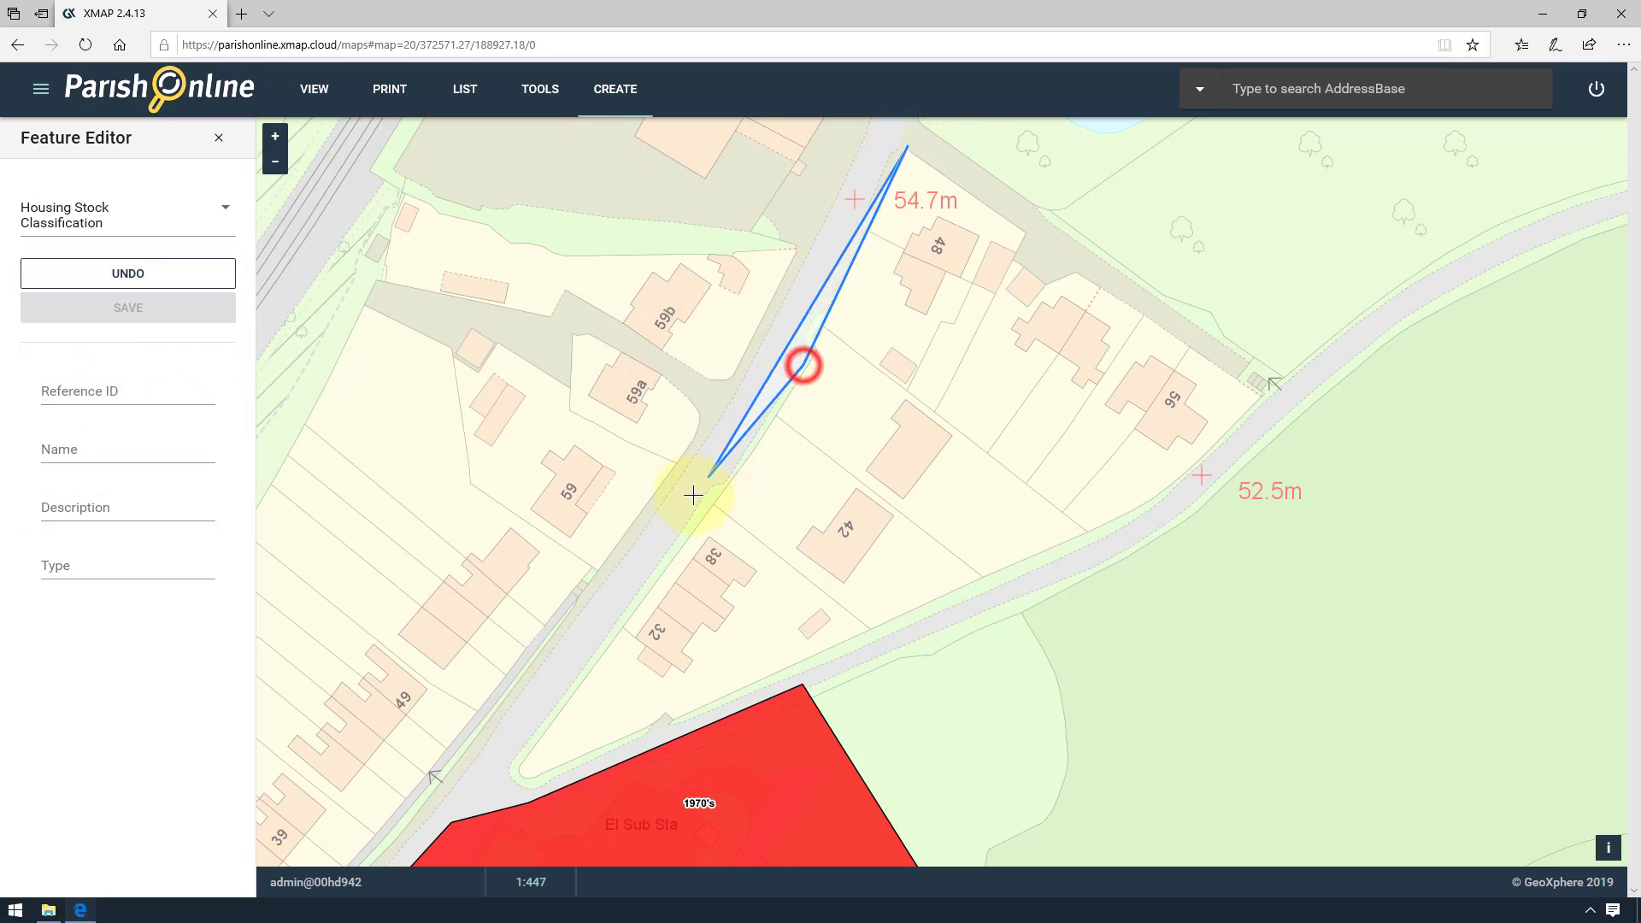
left_click(661, 571)
left_click(519, 781)
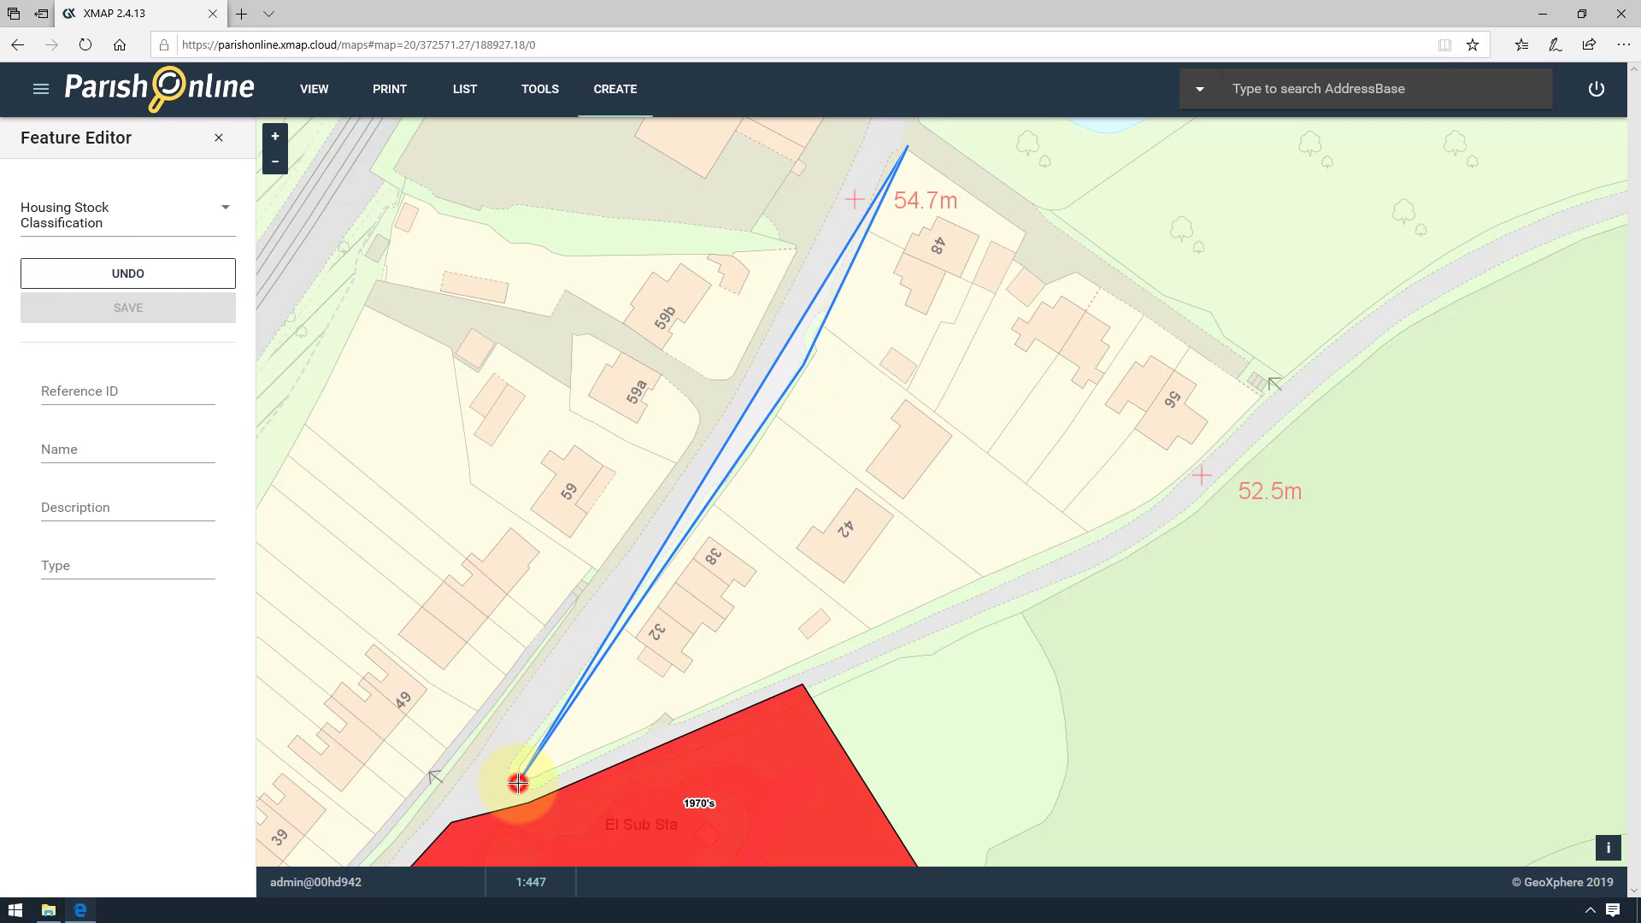
left_click(721, 699)
left_click(1092, 531)
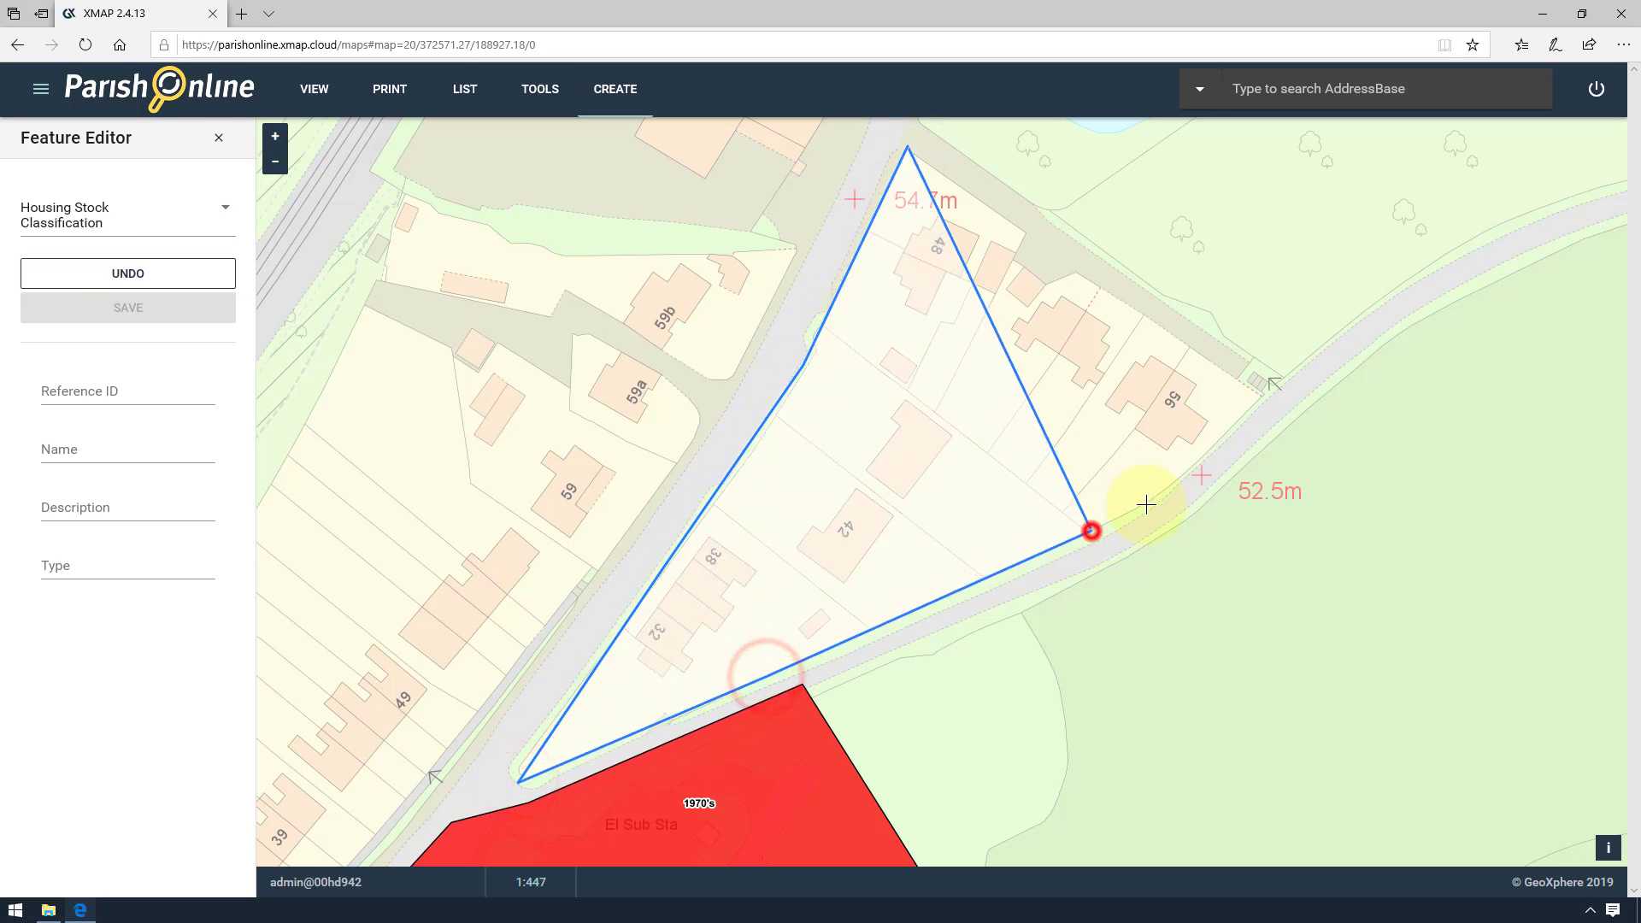
left_click(1268, 387)
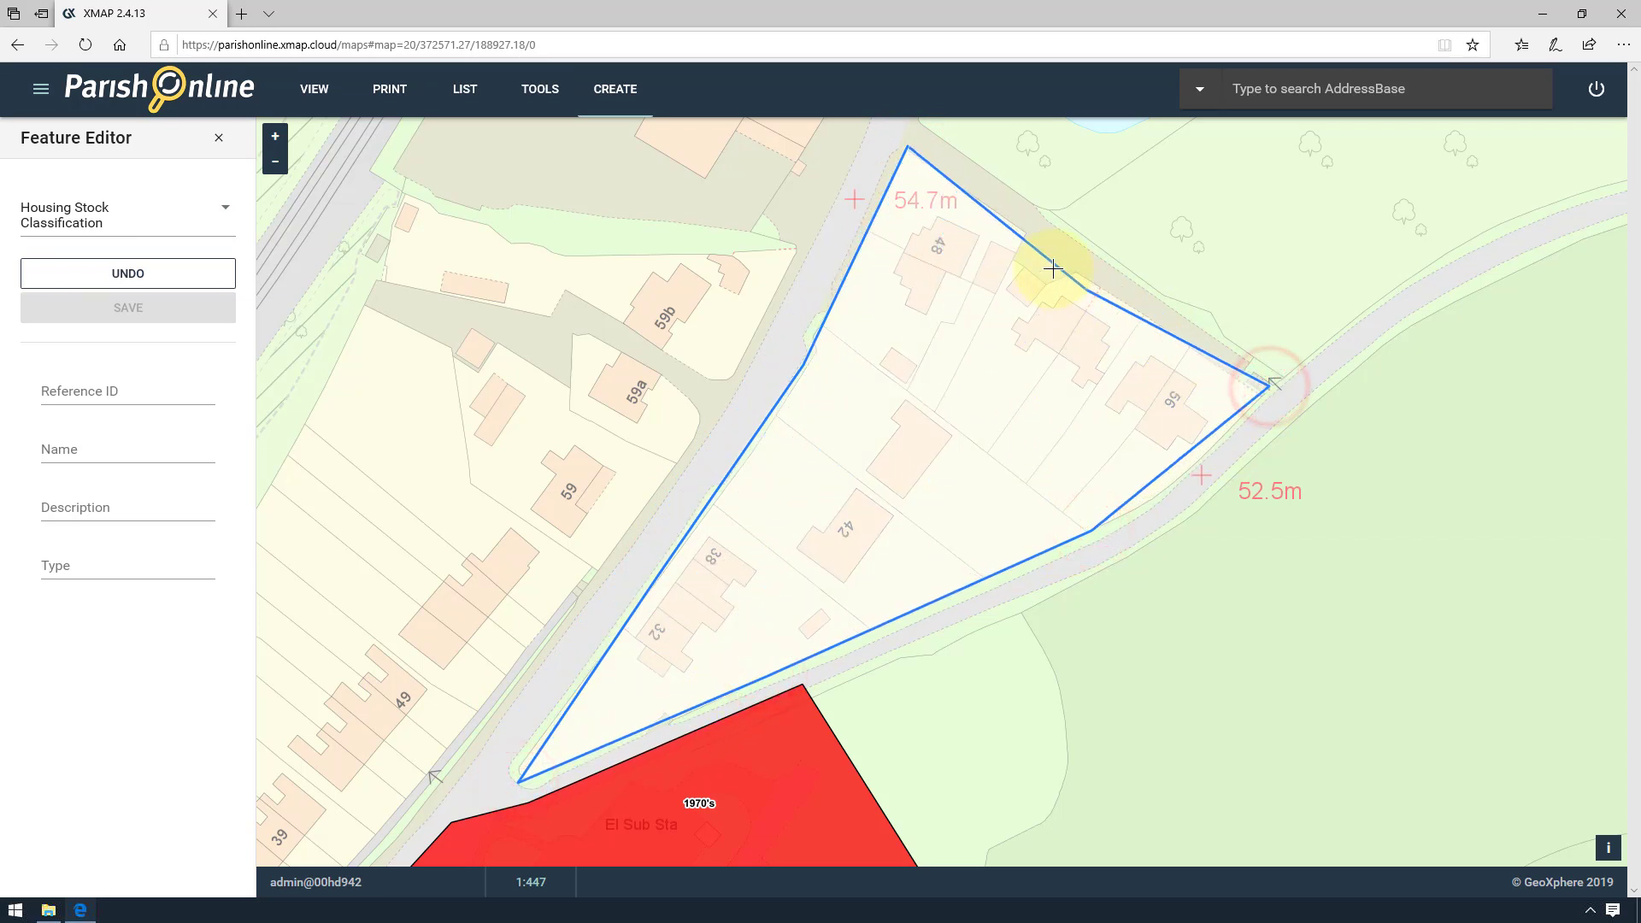
left_click(907, 144)
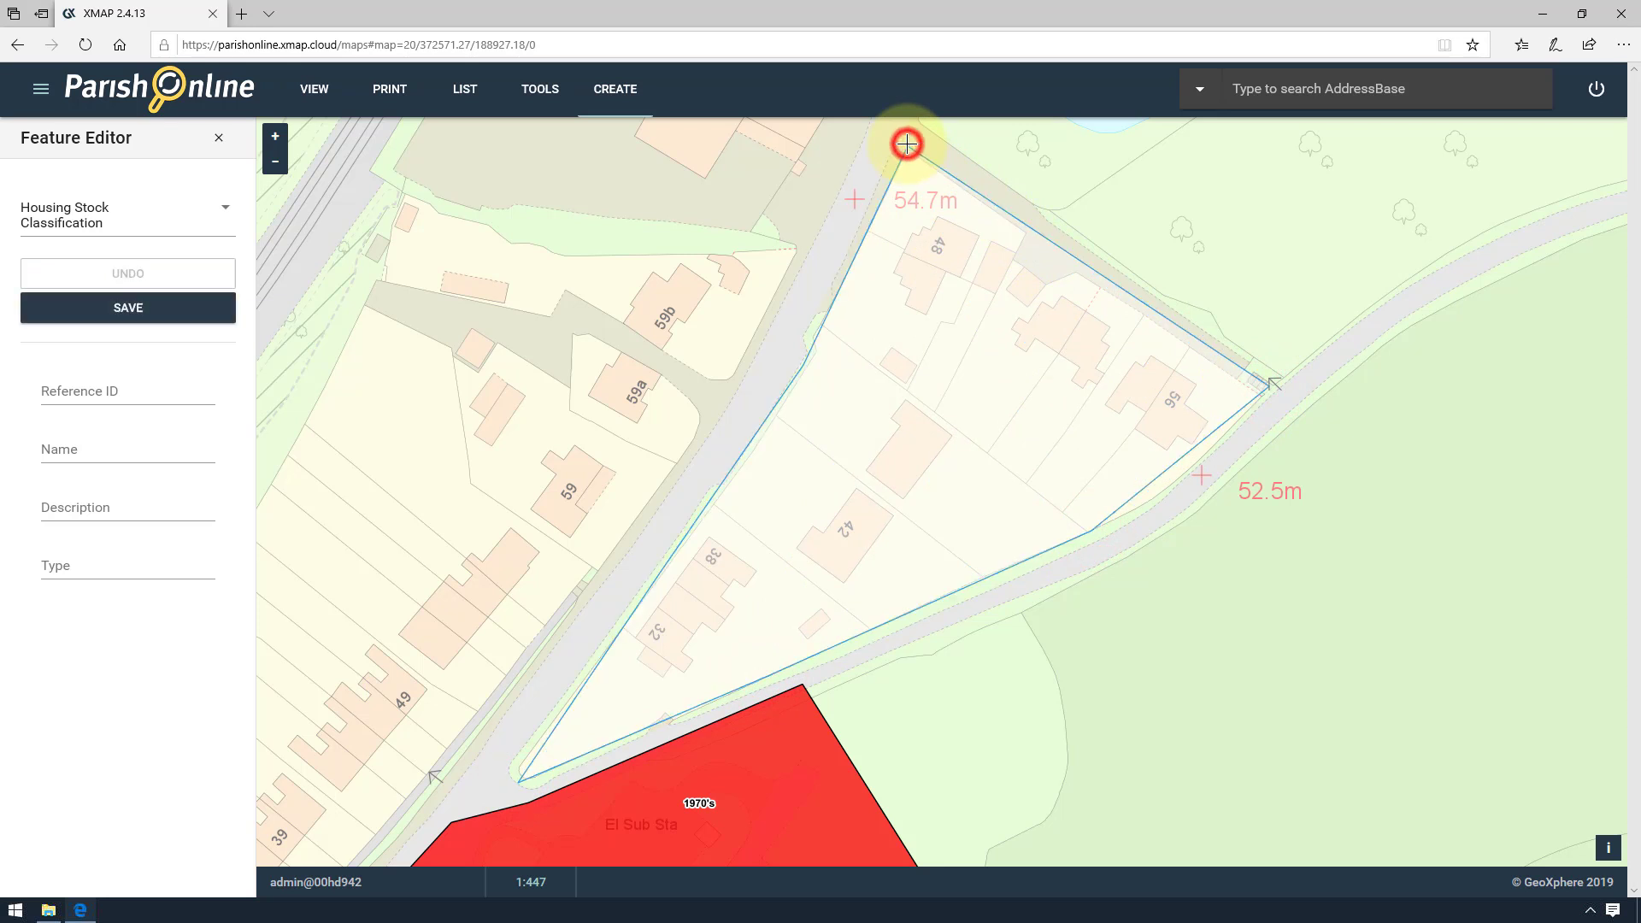
Step: Name the parcel '2000's' with type Residential and save it
left_click(67, 451)
type("2000's")
left_click(70, 564)
type("Residential")
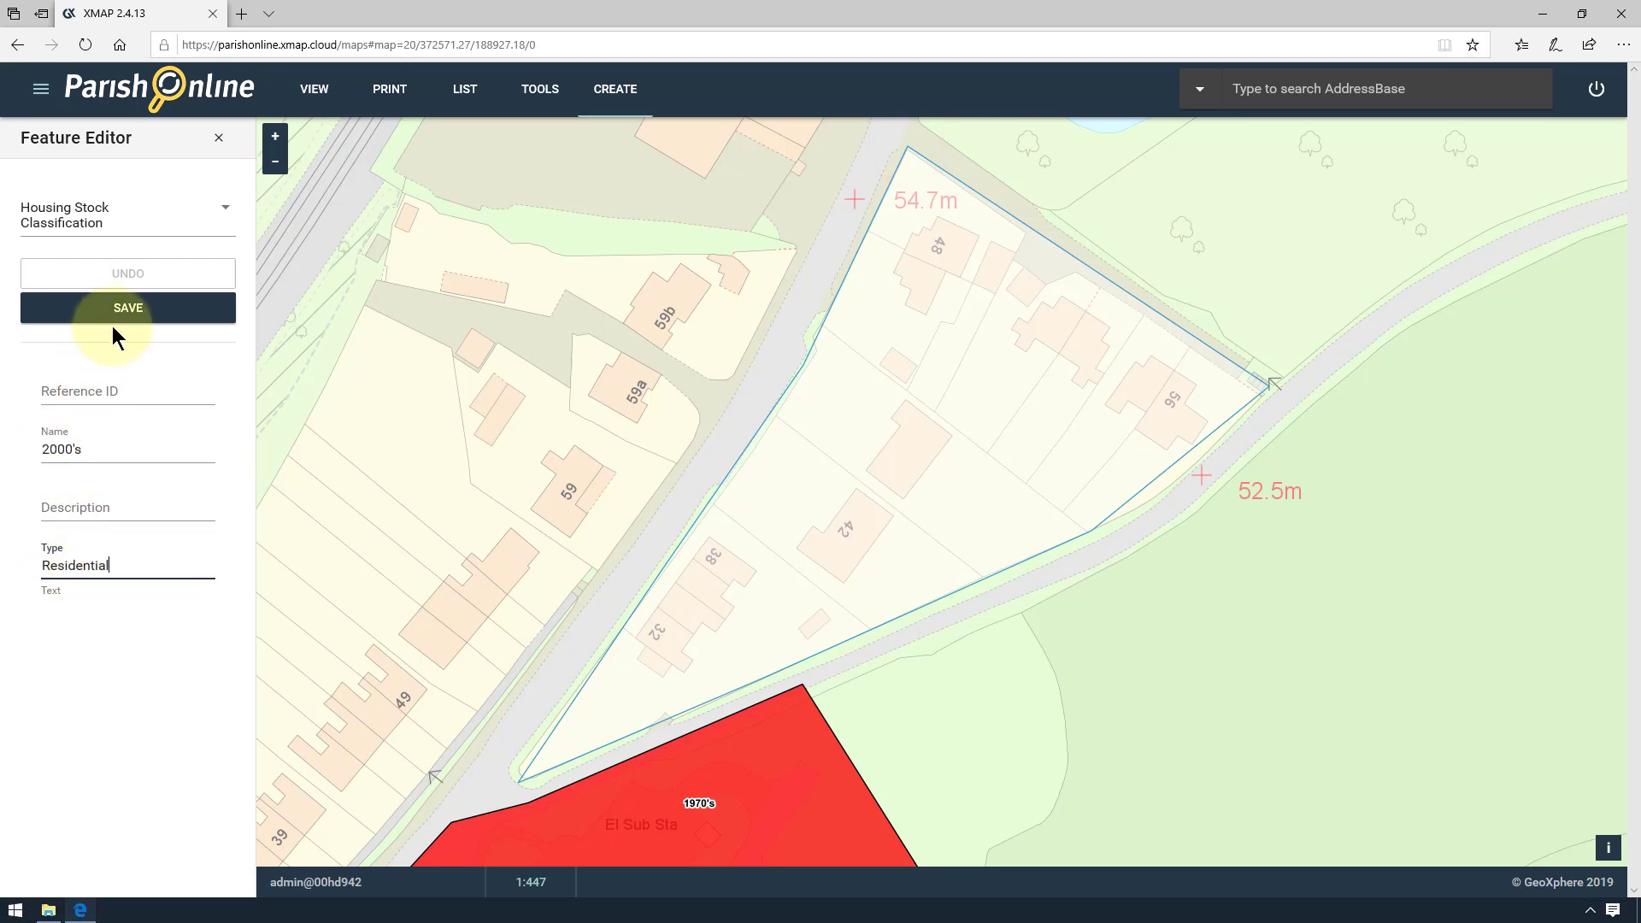
left_click(127, 310)
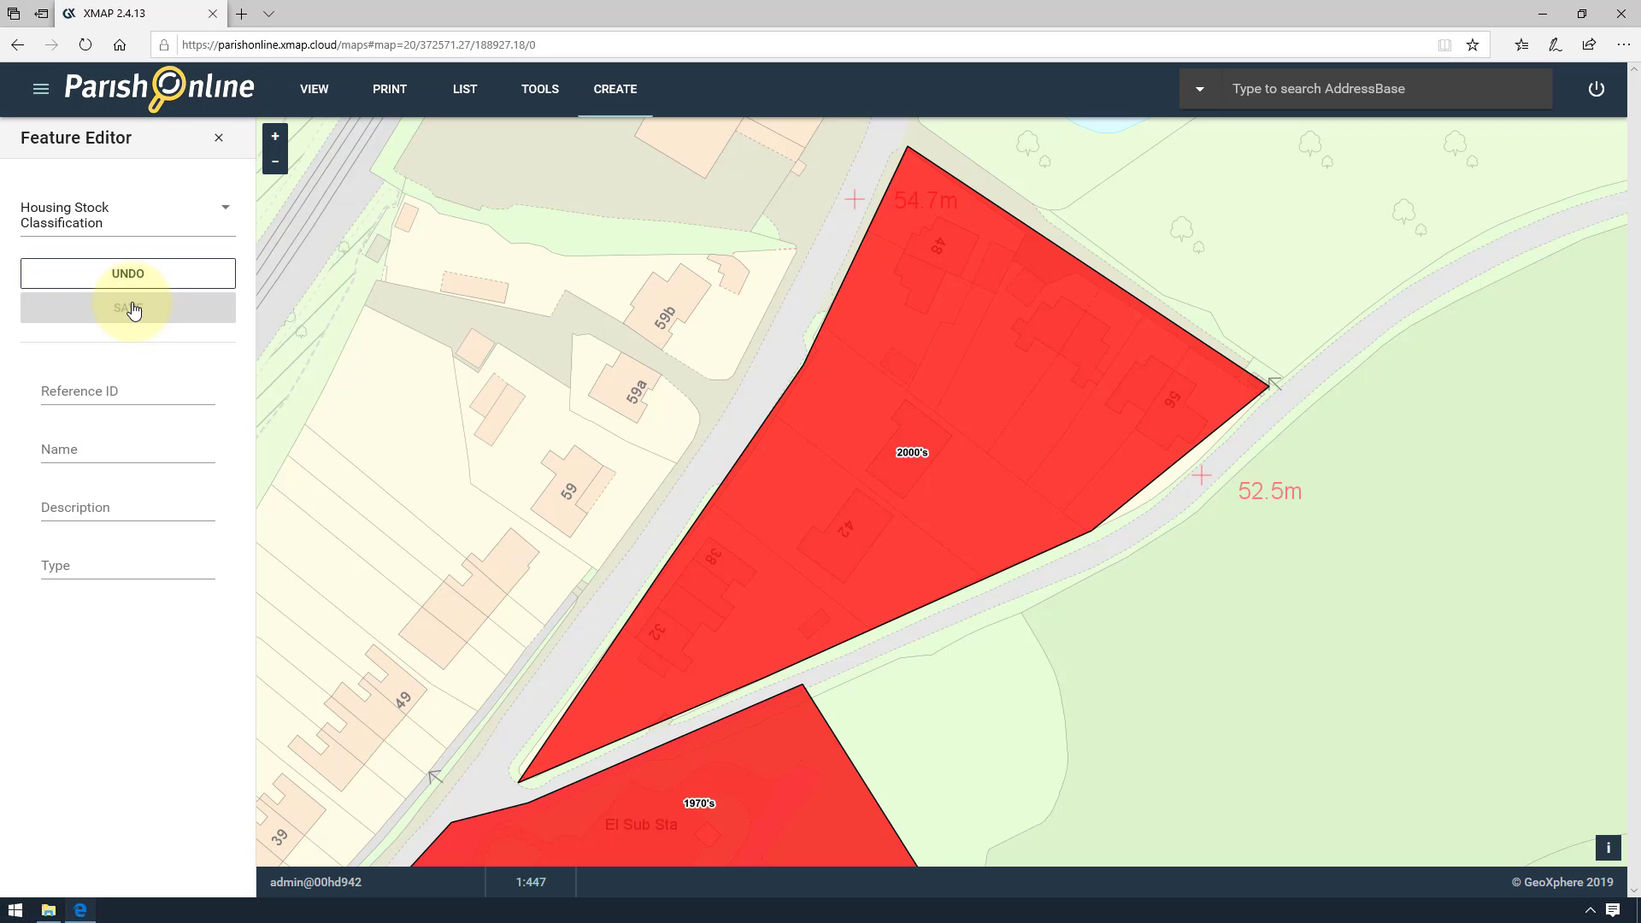
left_click(219, 140)
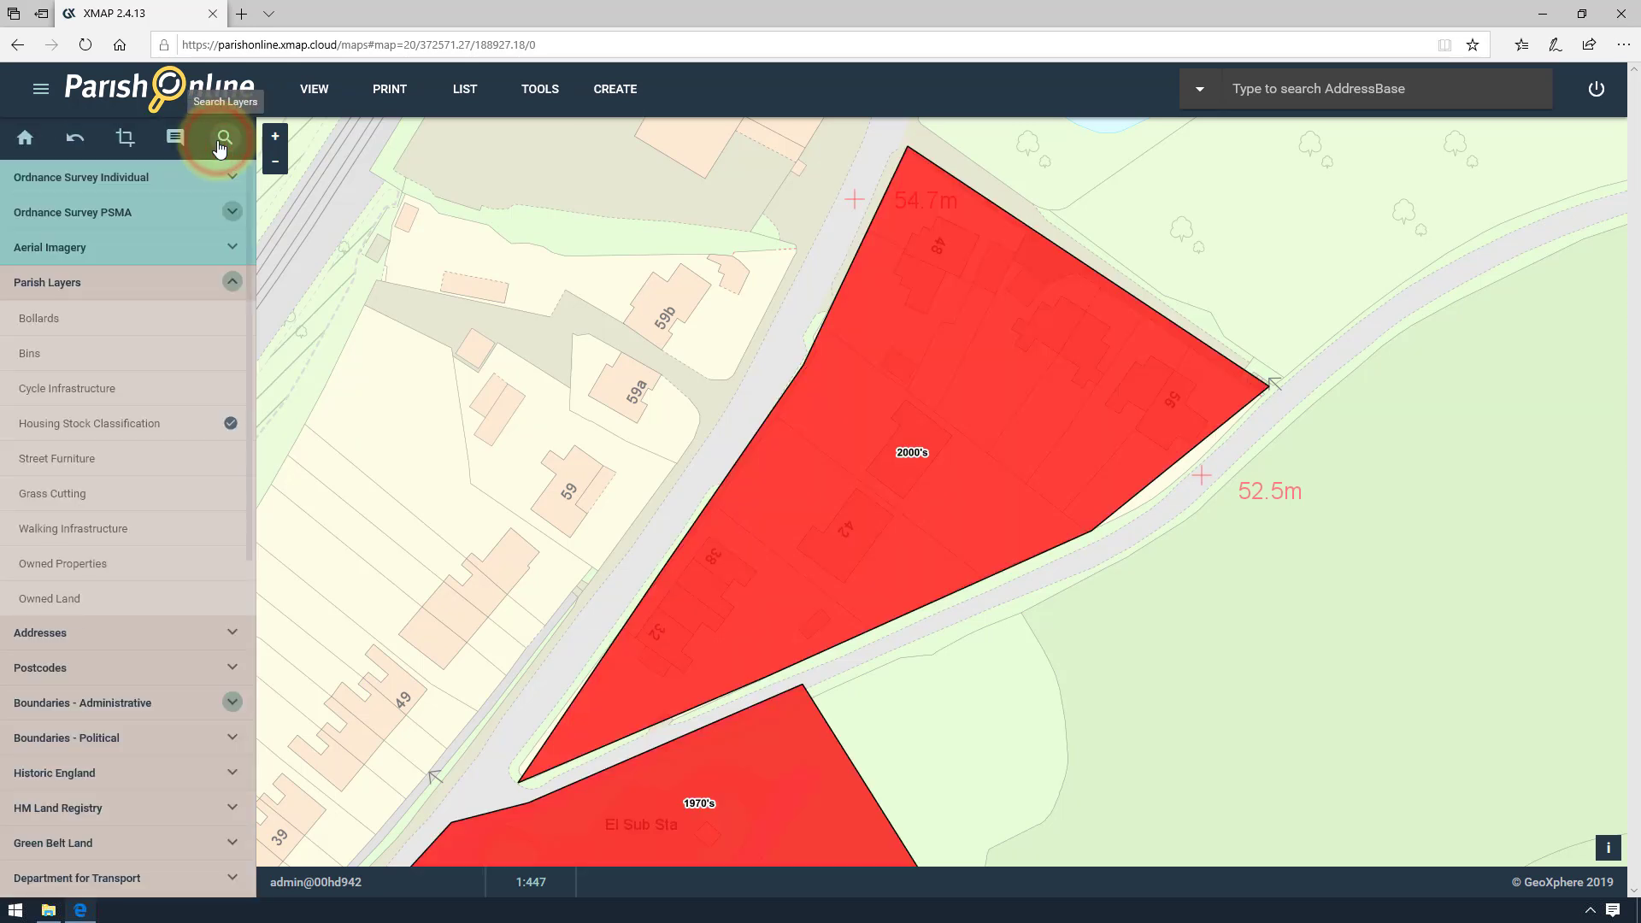
Step: Put the 2000's Housing Stock Classification parcel into edit mode
left_click_drag(433, 586, 730, 330)
scroll(928, 511, "up", 1)
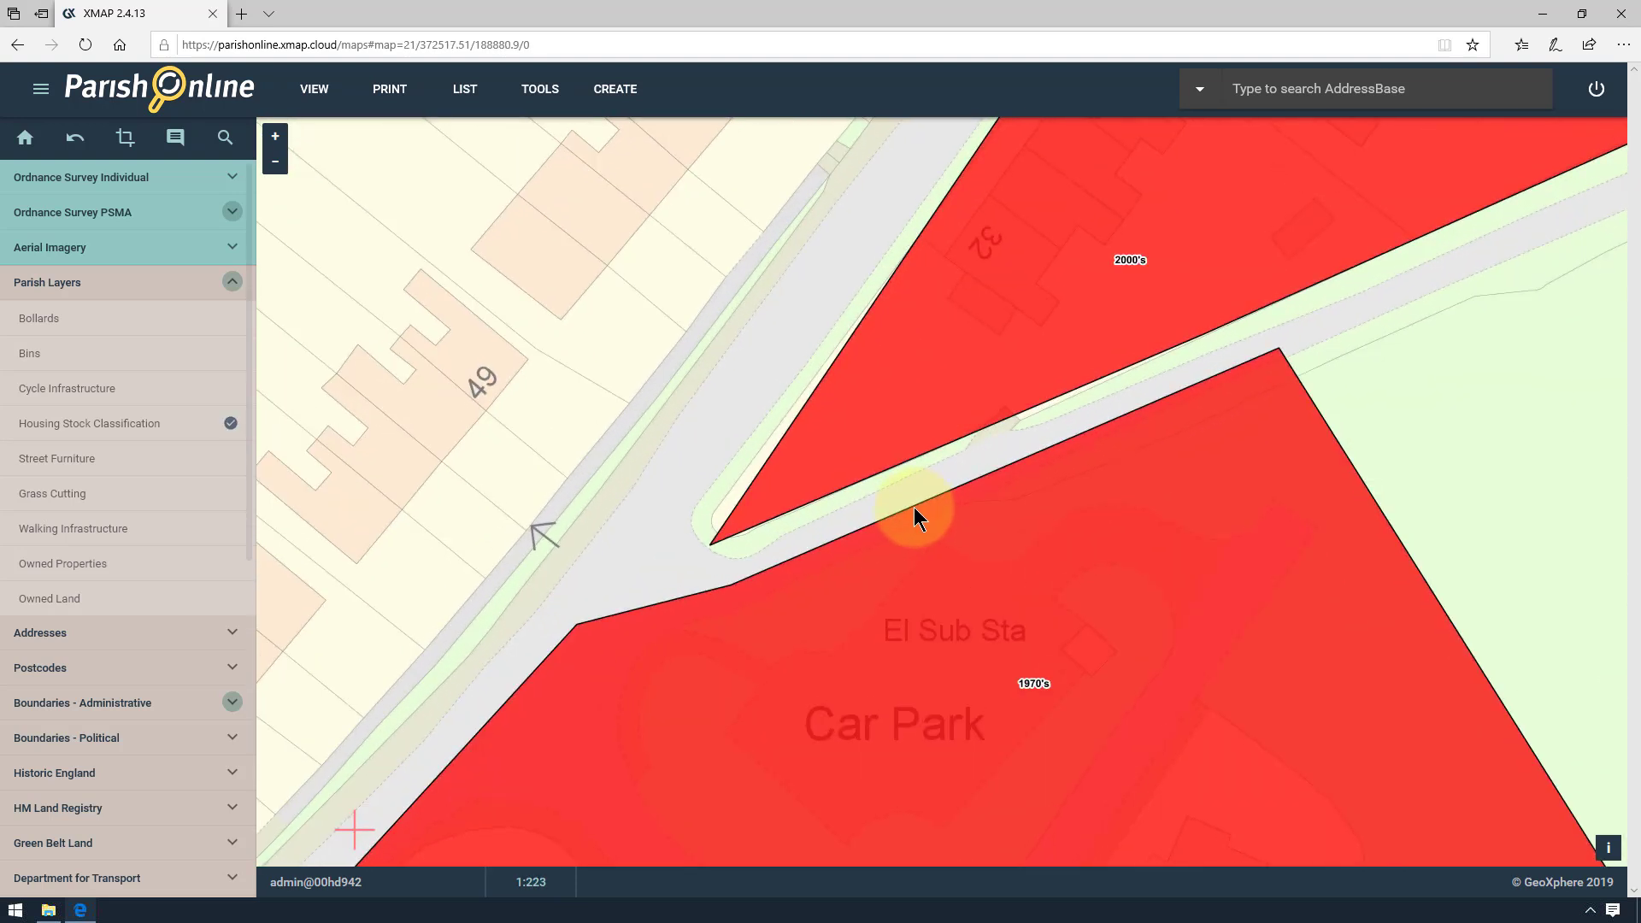
left_click(921, 379)
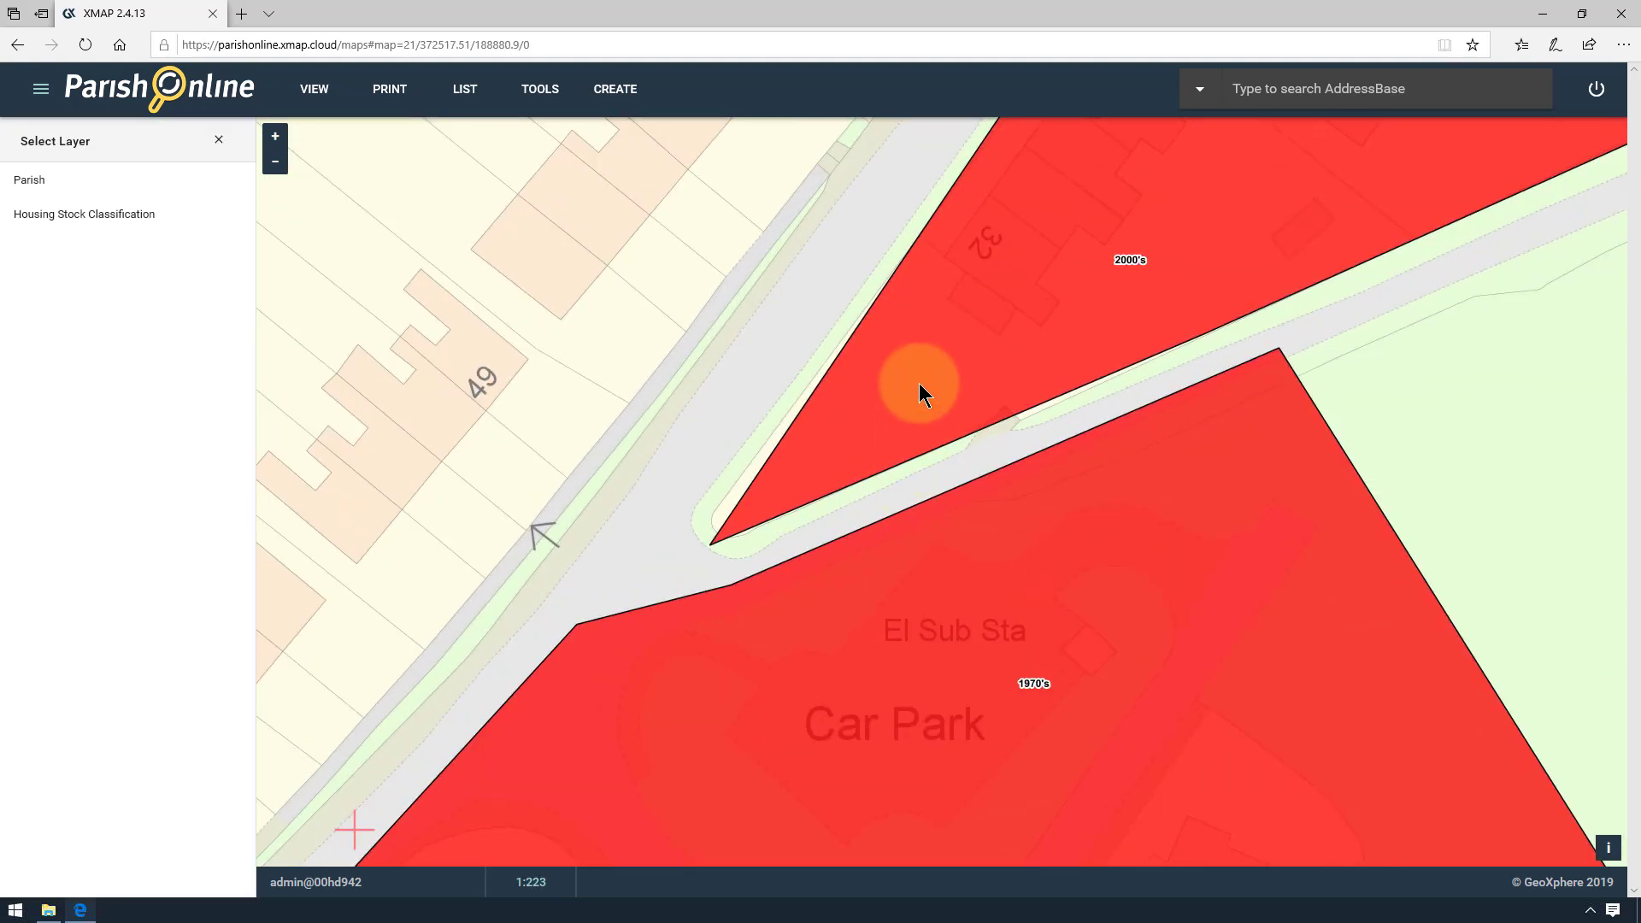
left_click(82, 215)
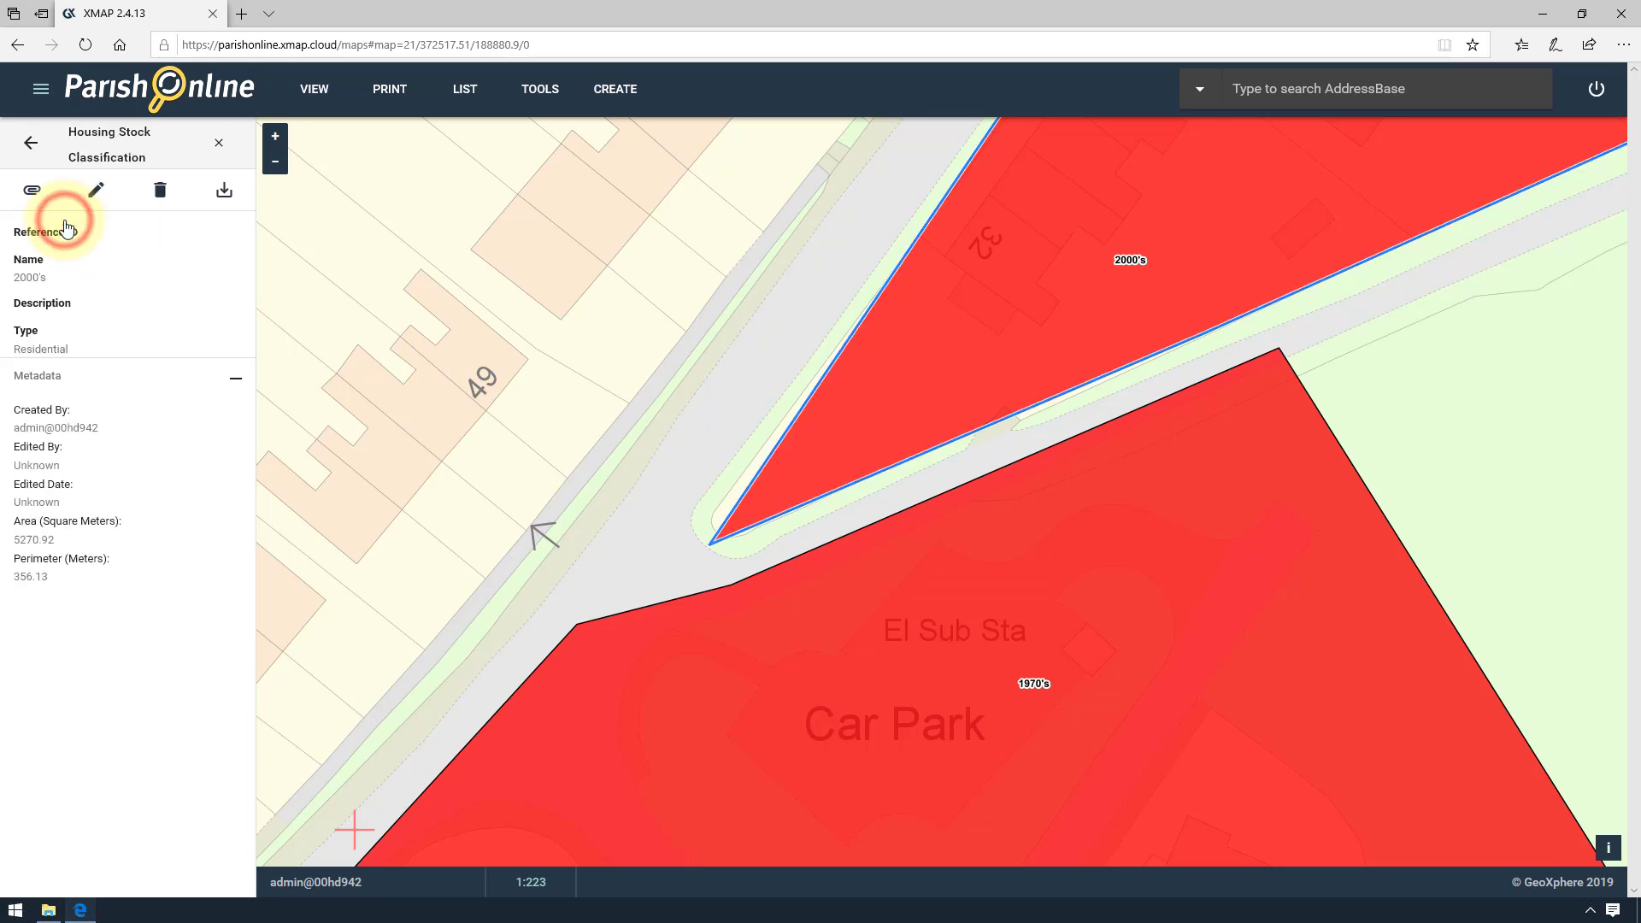
left_click(101, 191)
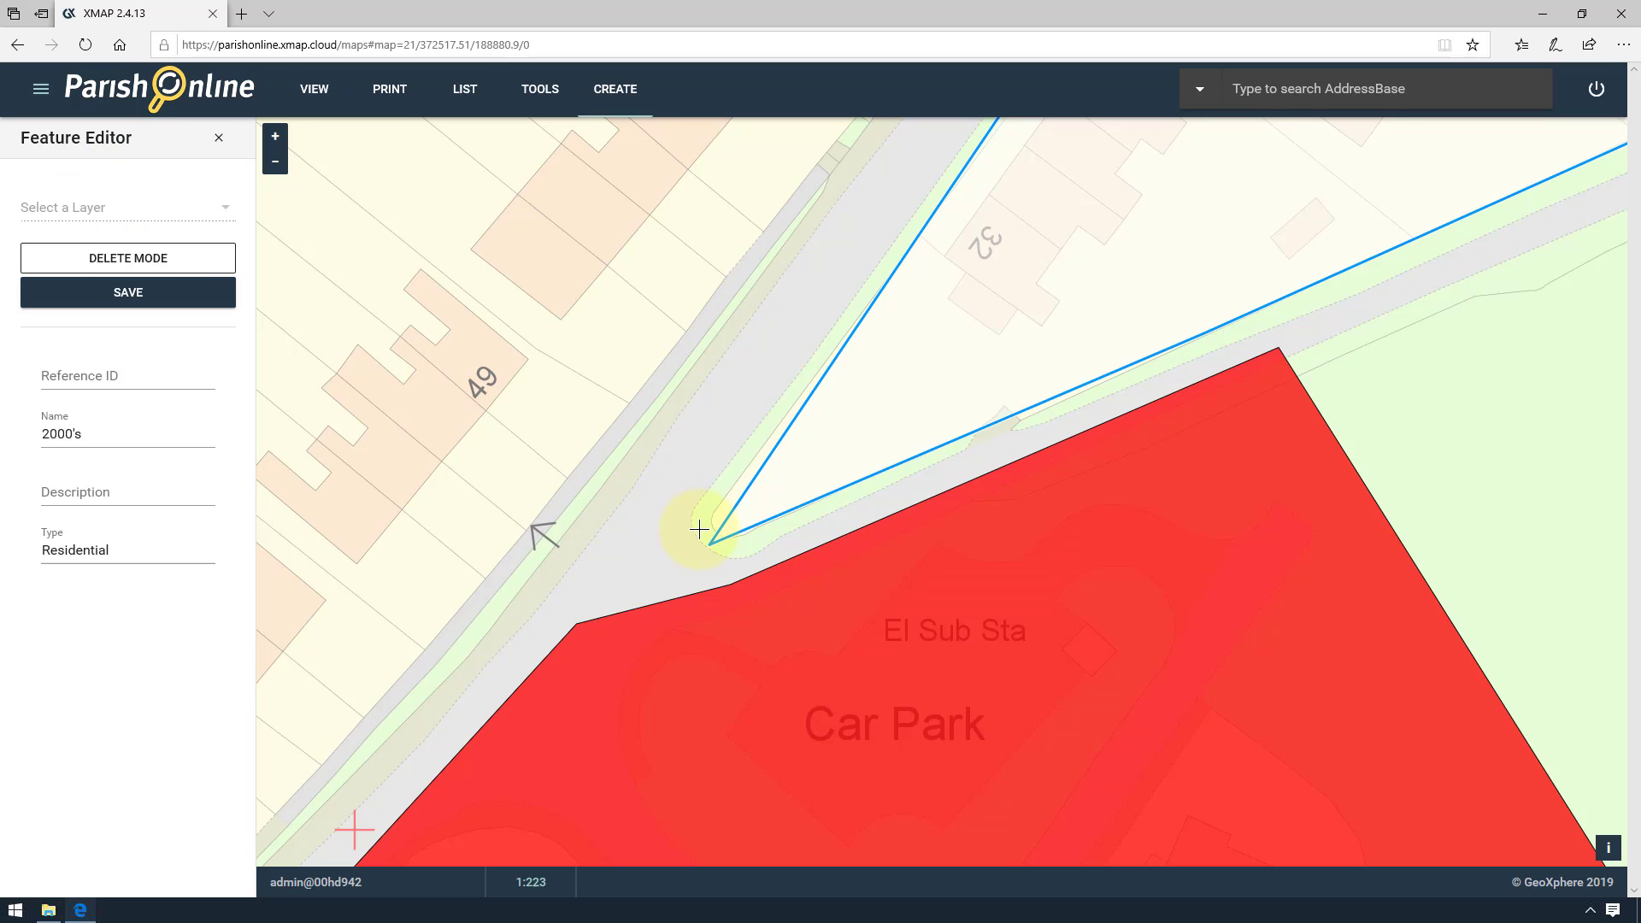
Step: Move the 2000's parcel's south-west tip and lower-edge vertices onto the car park parcel's boundary
left_click_drag(685, 554, 577, 622)
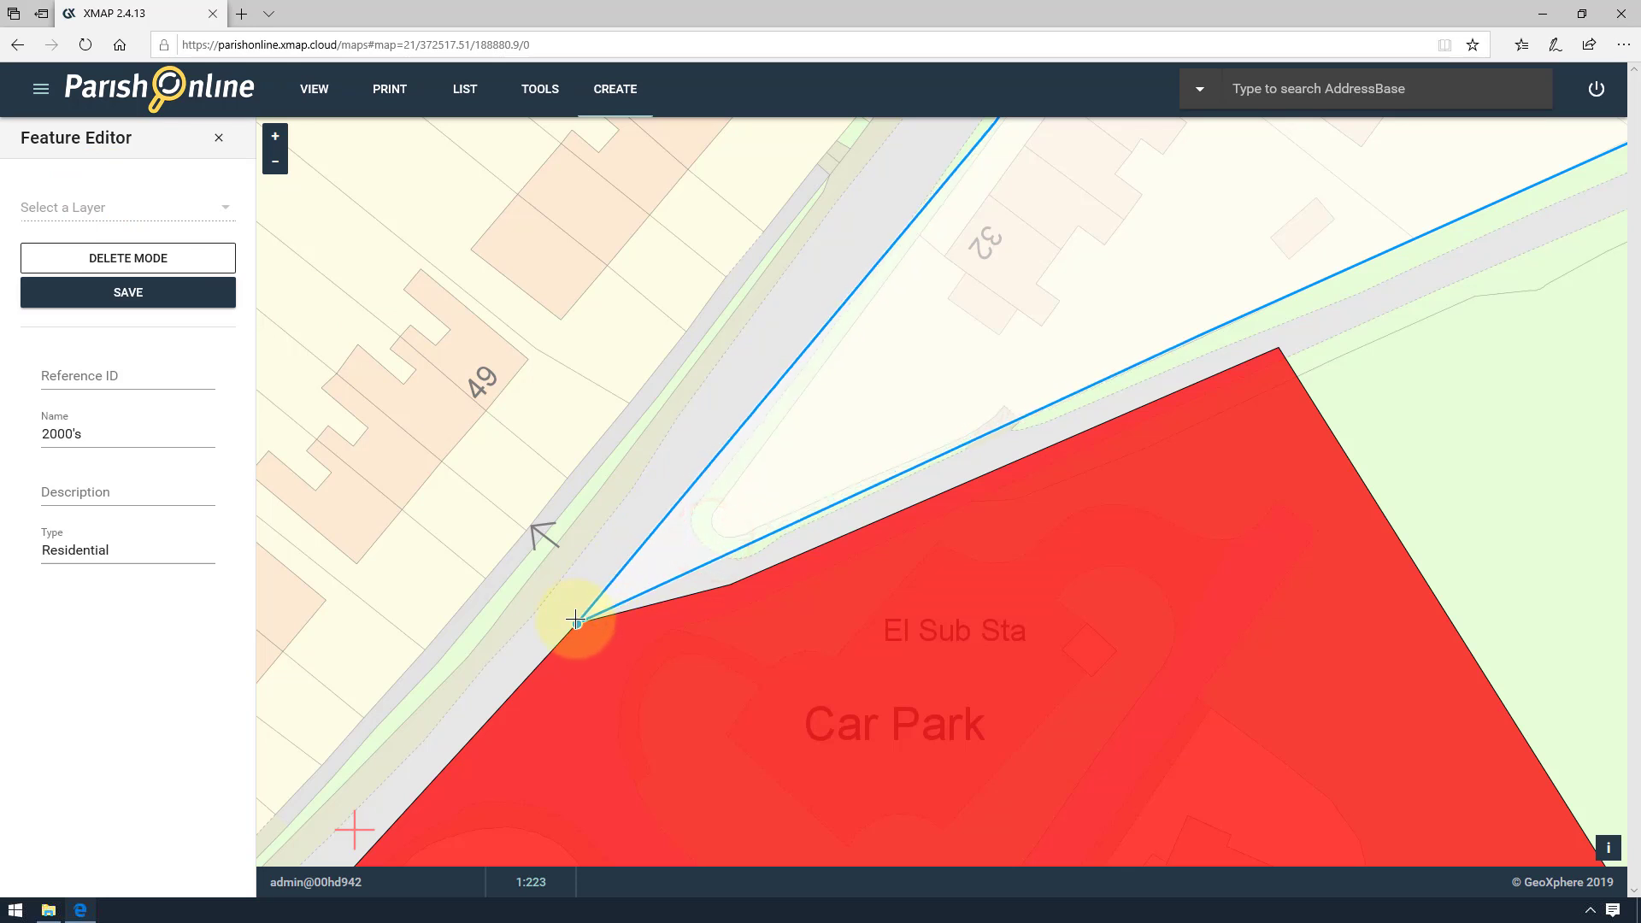
left_click_drag(691, 567, 730, 585)
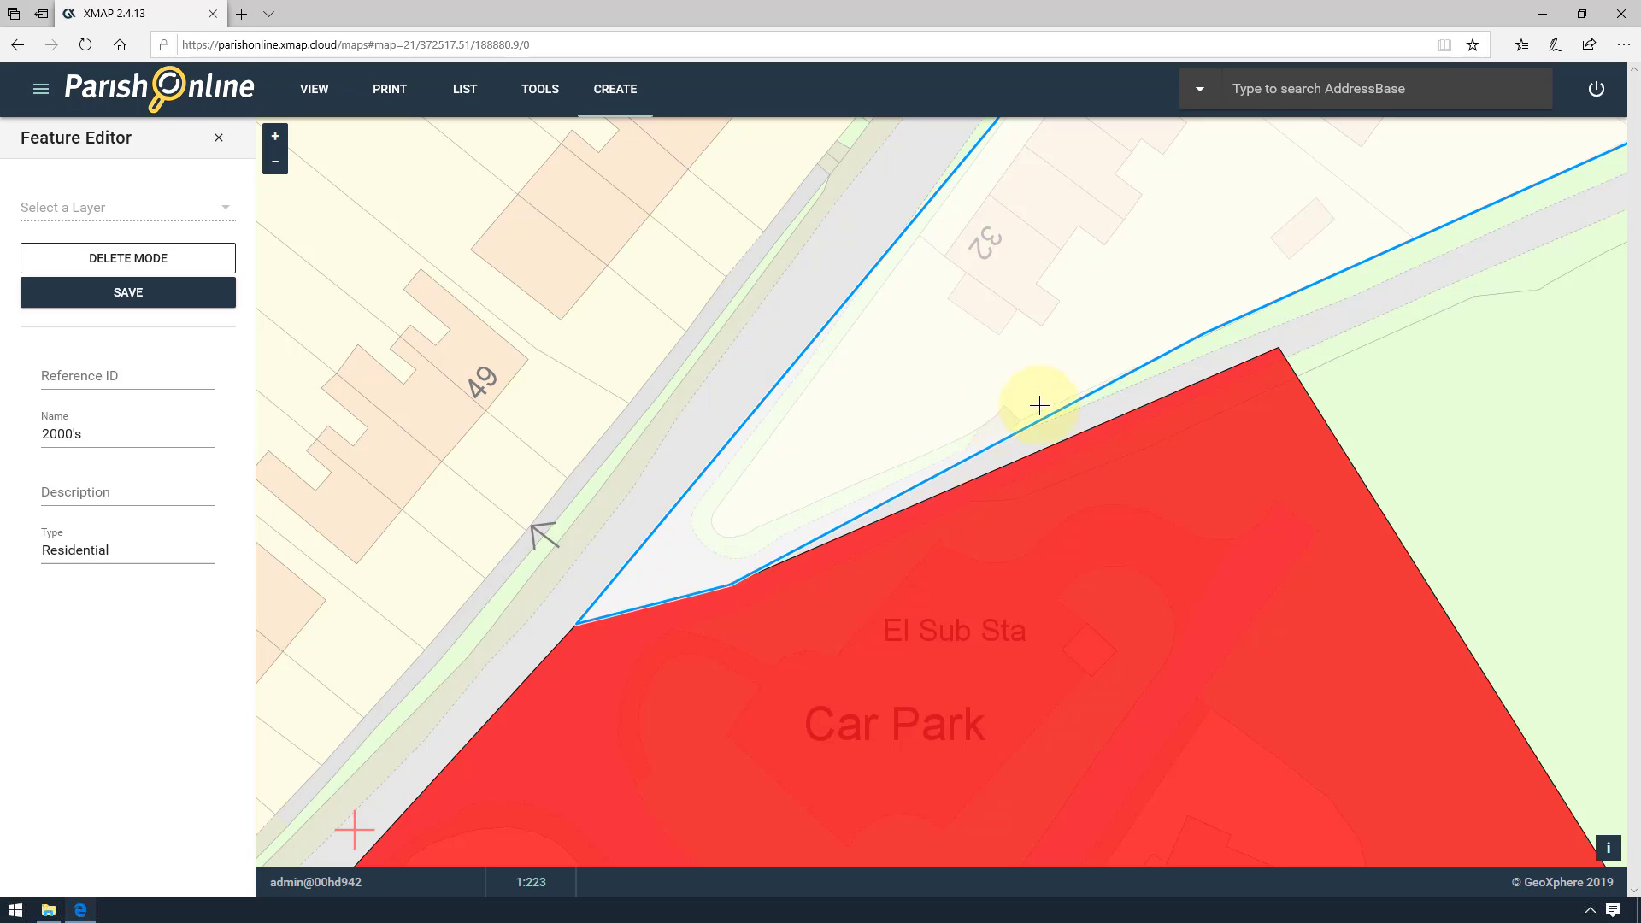
left_click_drag(1058, 402, 1435, 281)
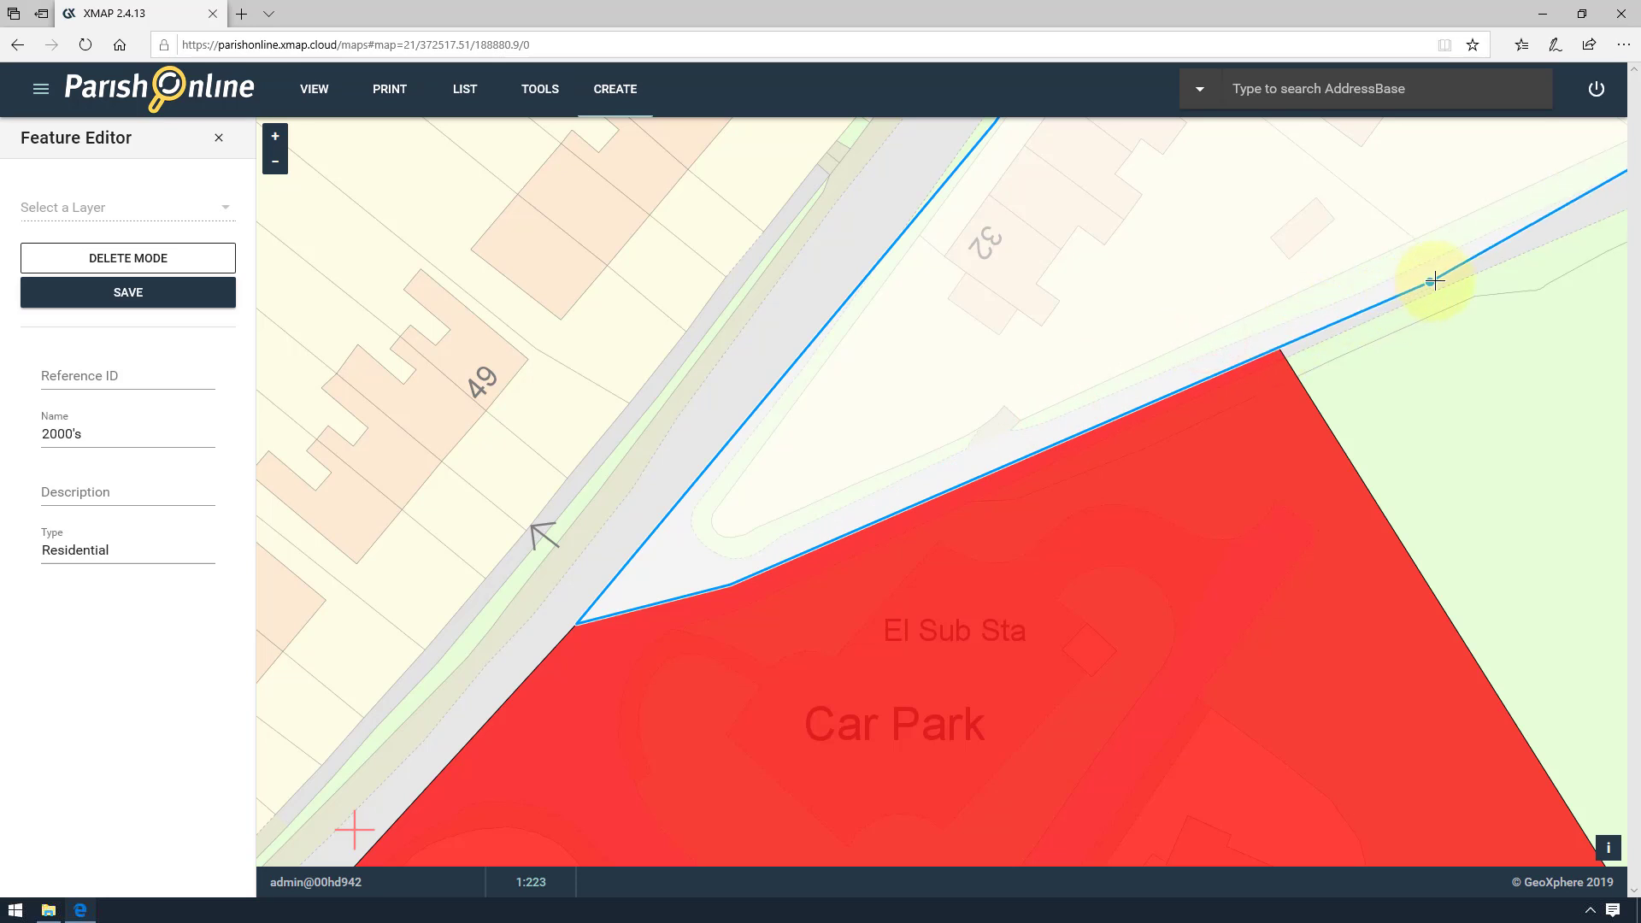